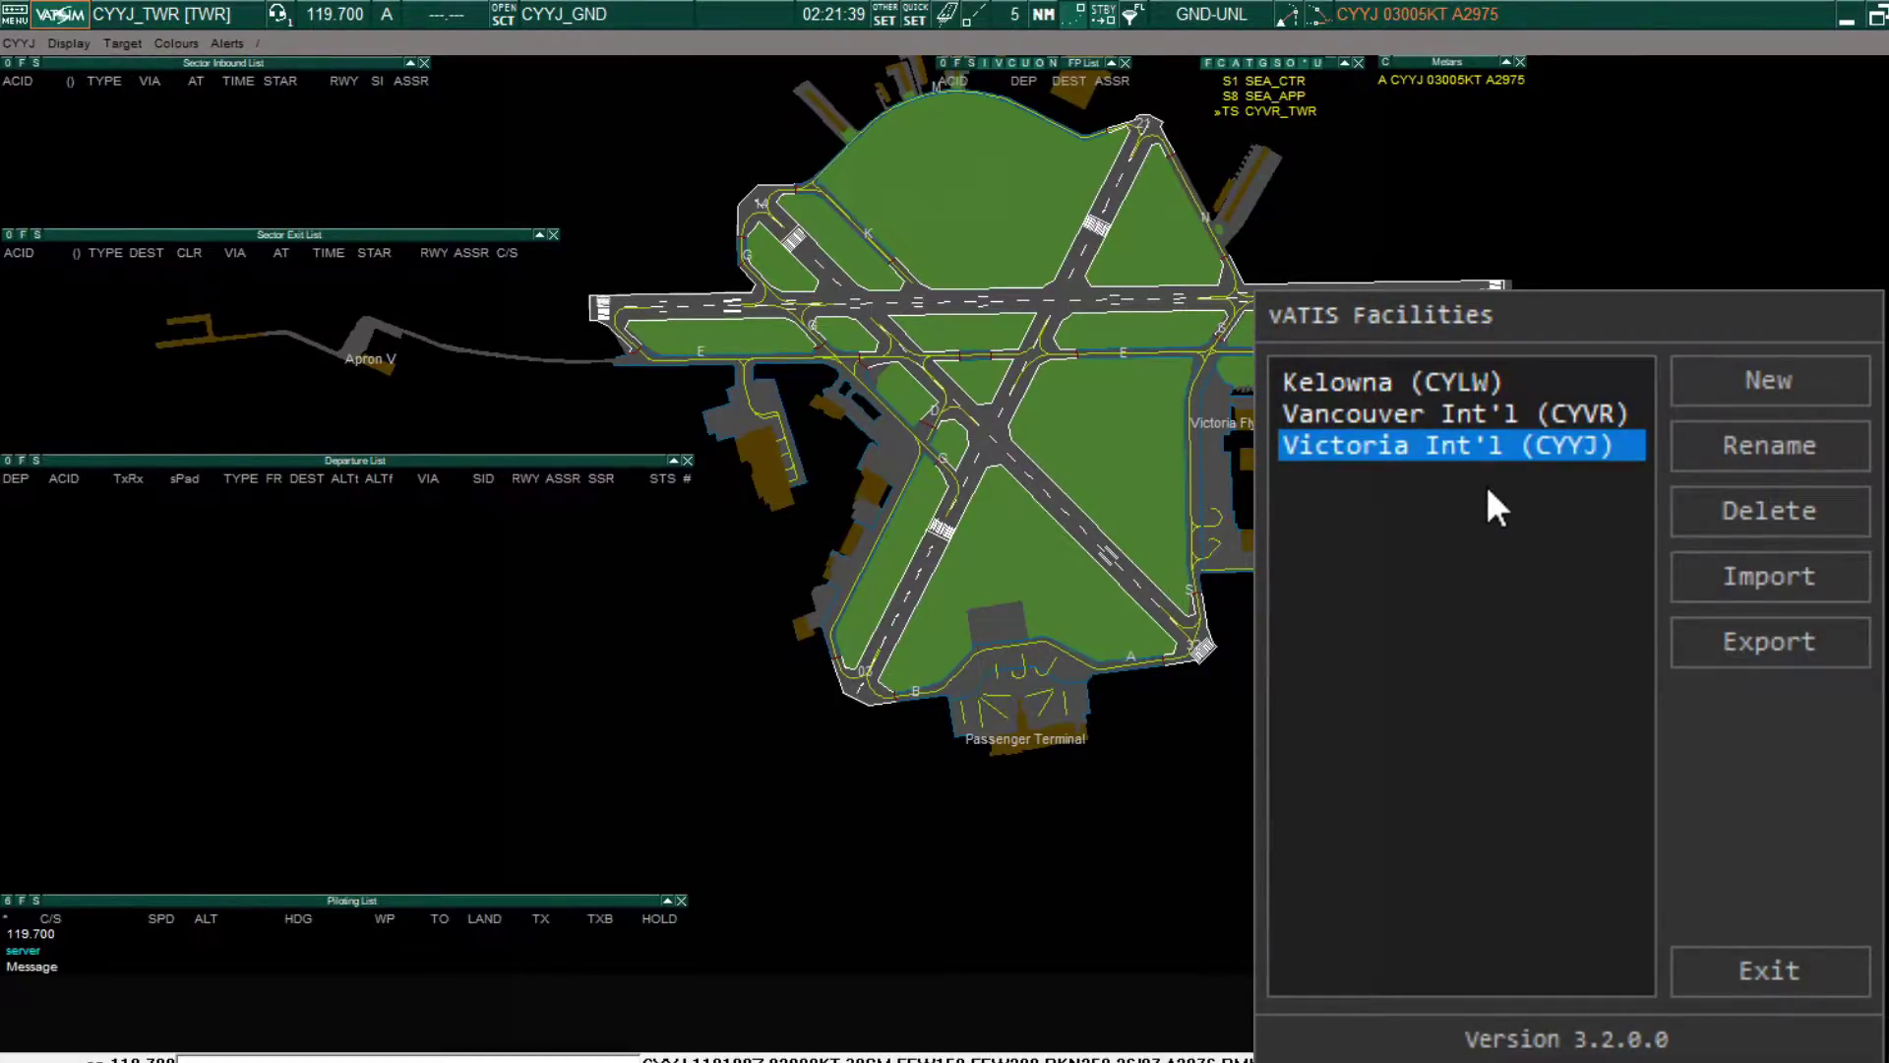
Open the Victoria Int'l (CYYJ) ATIS window from the Facilities list.
double_click(1330, 465)
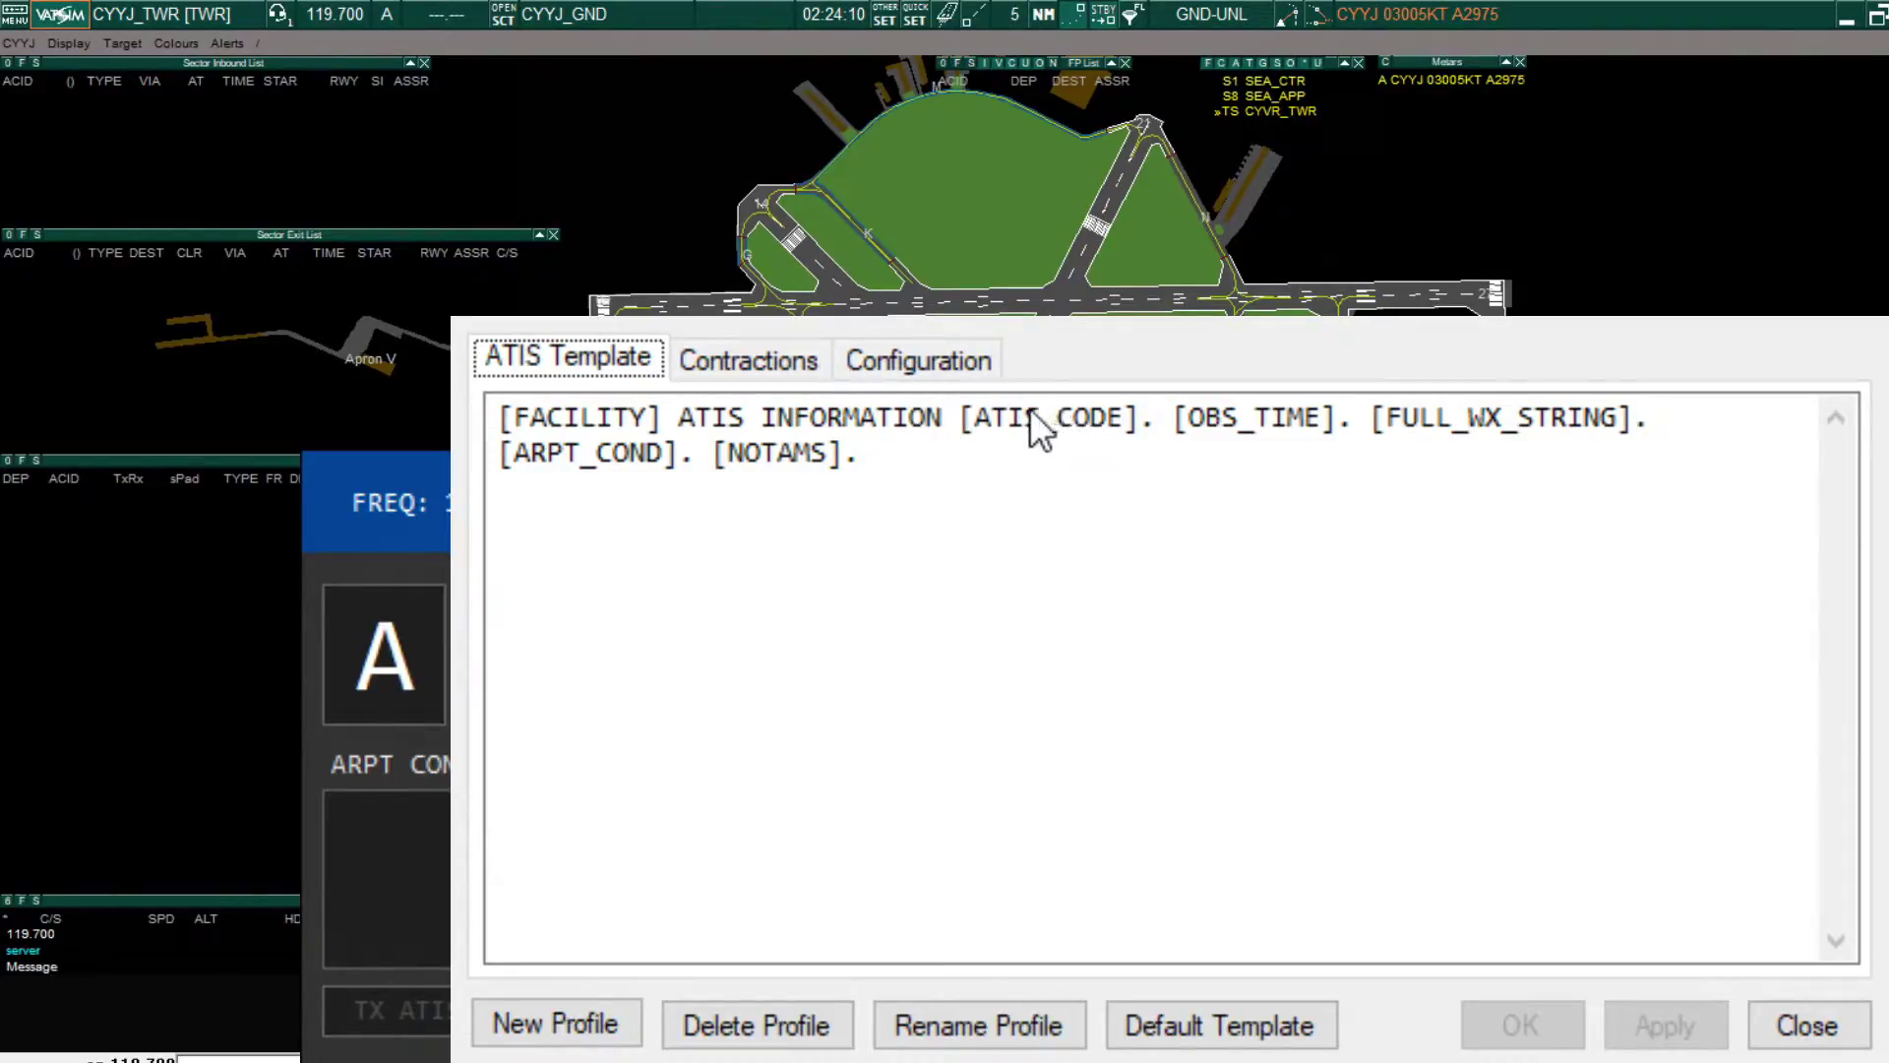
Put the caret in the ATIS template text, then show the facility Configuration settings.
click(1005, 418)
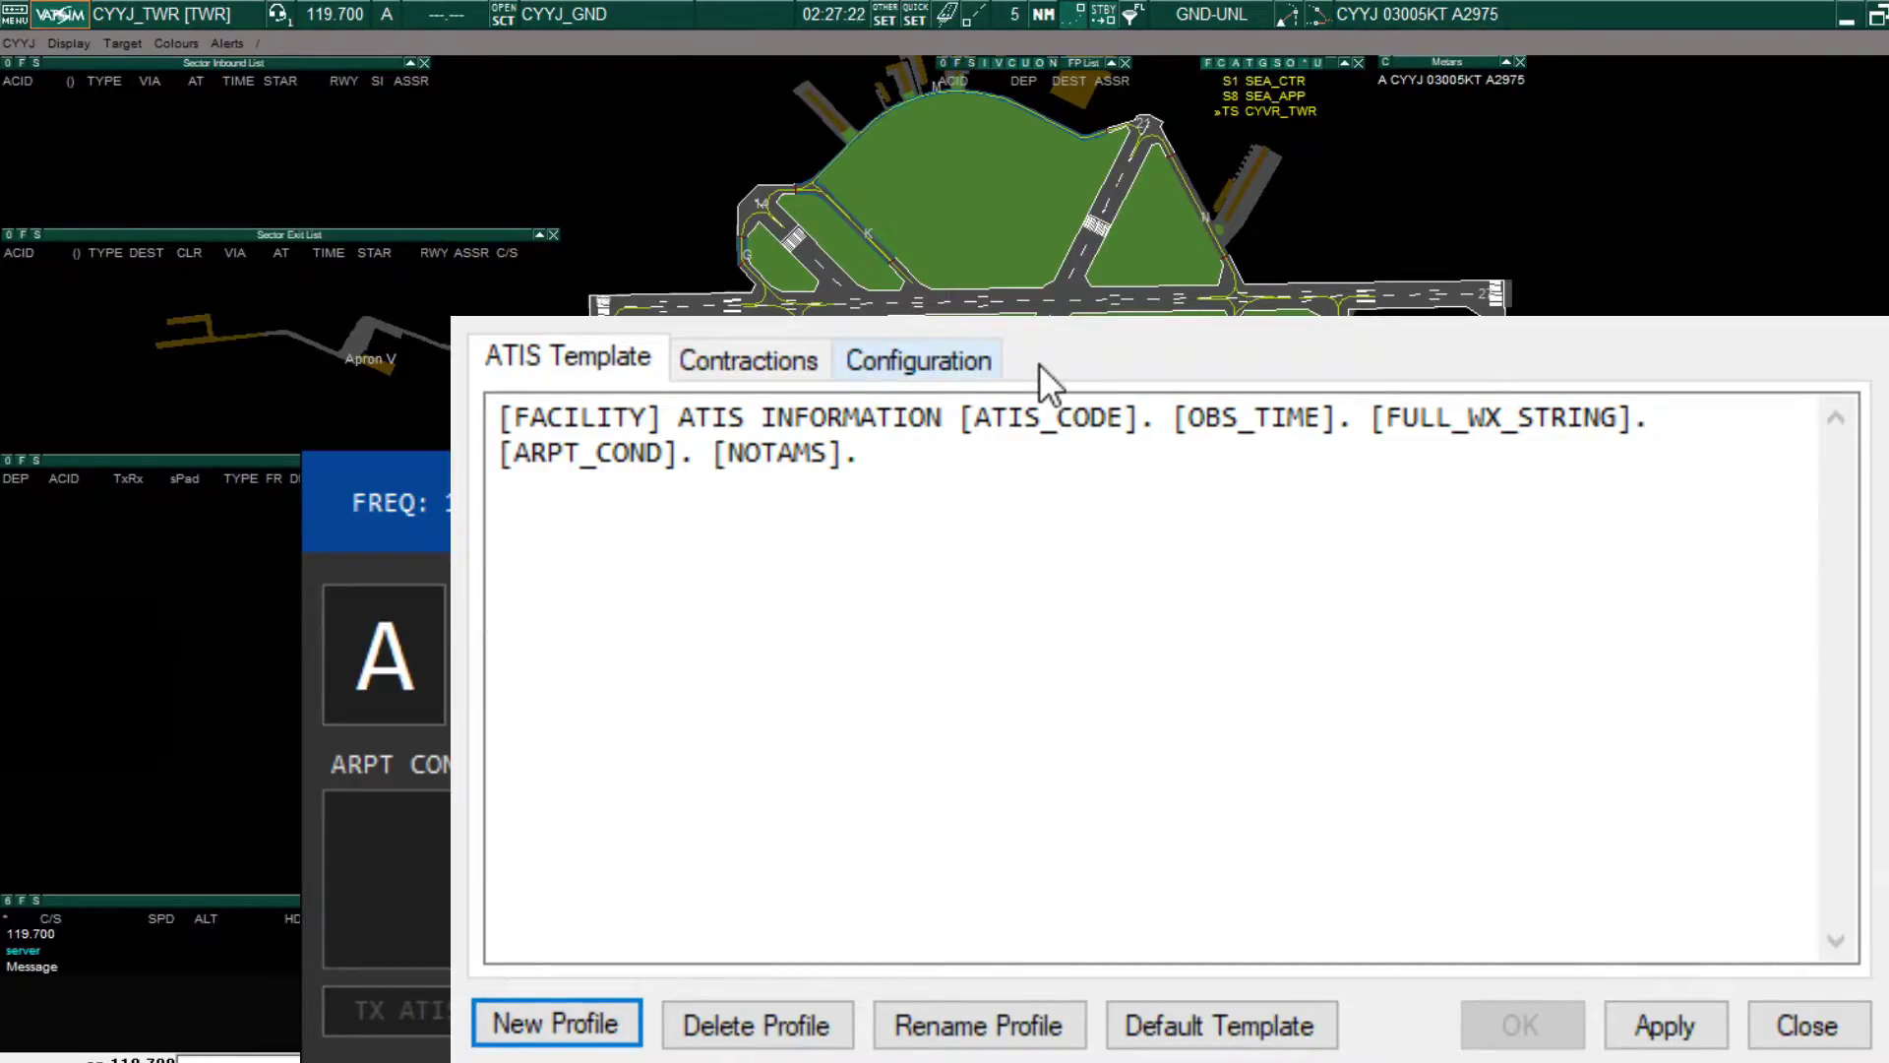
click(975, 383)
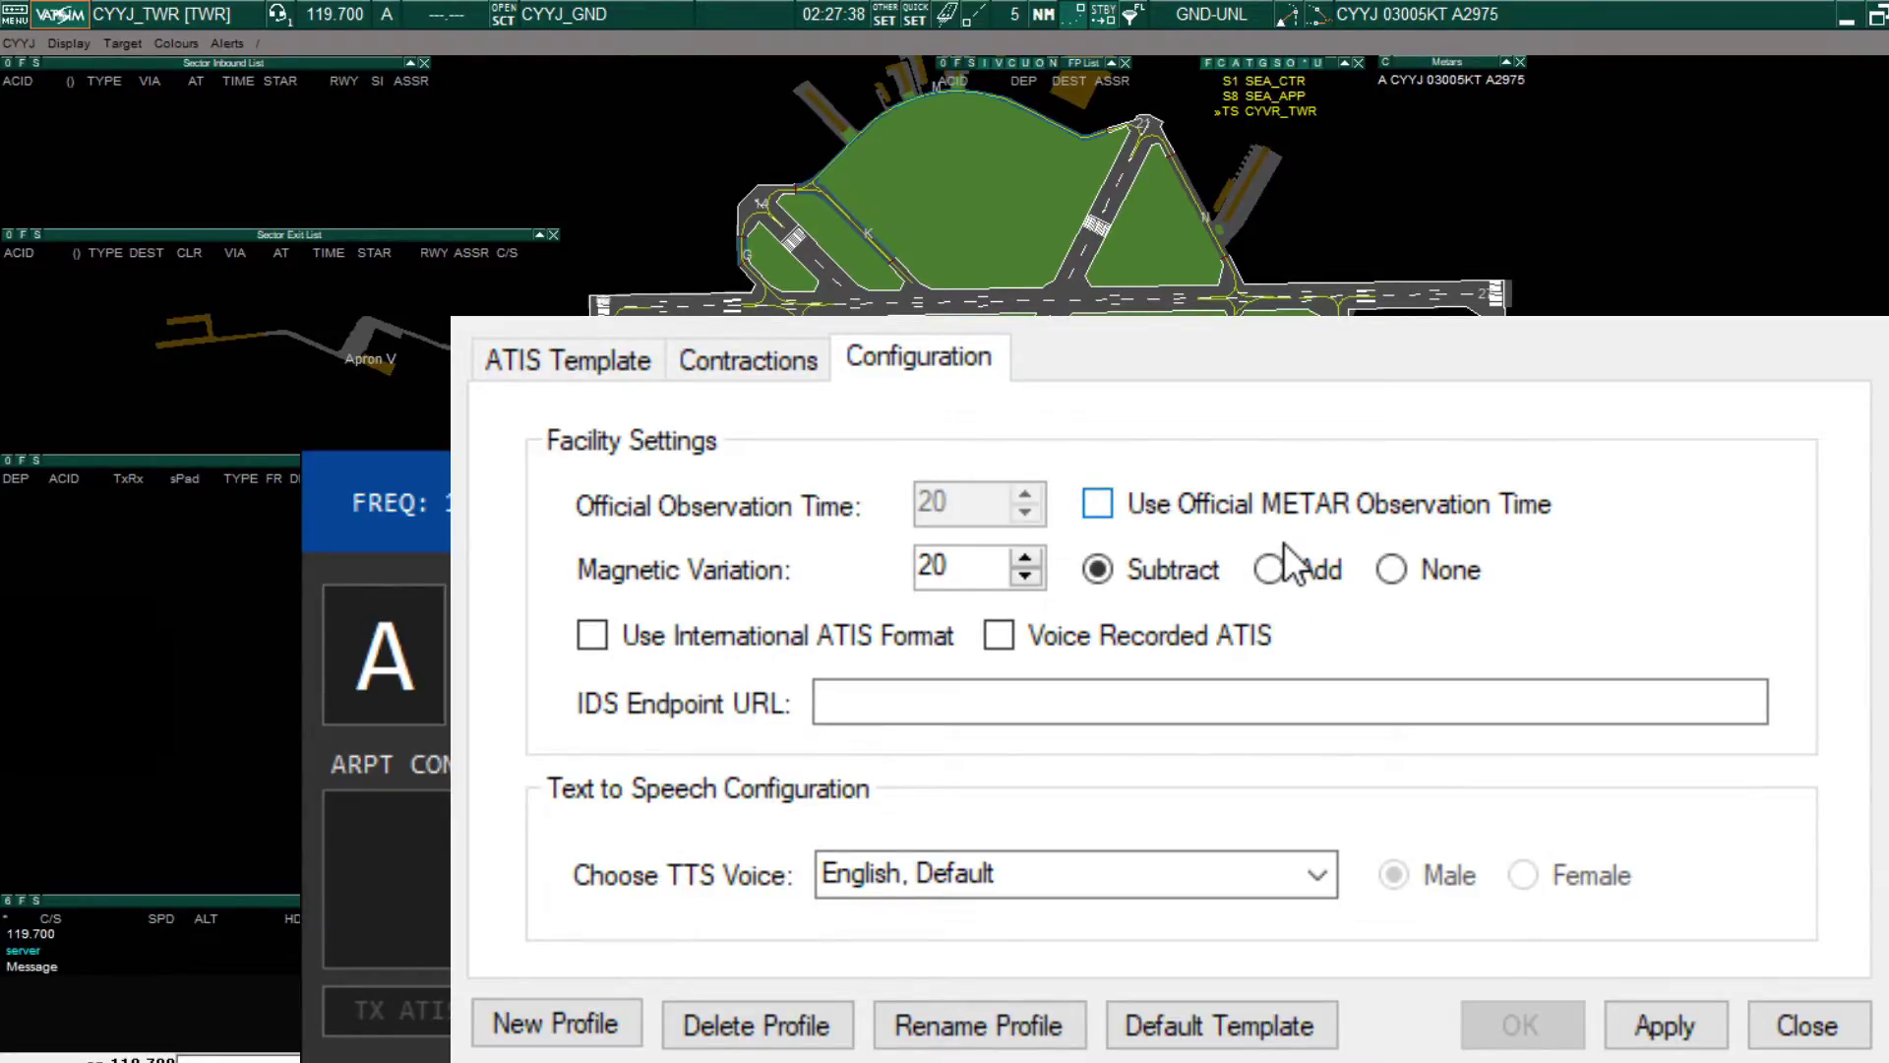
Enable Use Official METAR Observation Time and set the observation time to 20.
key(space)
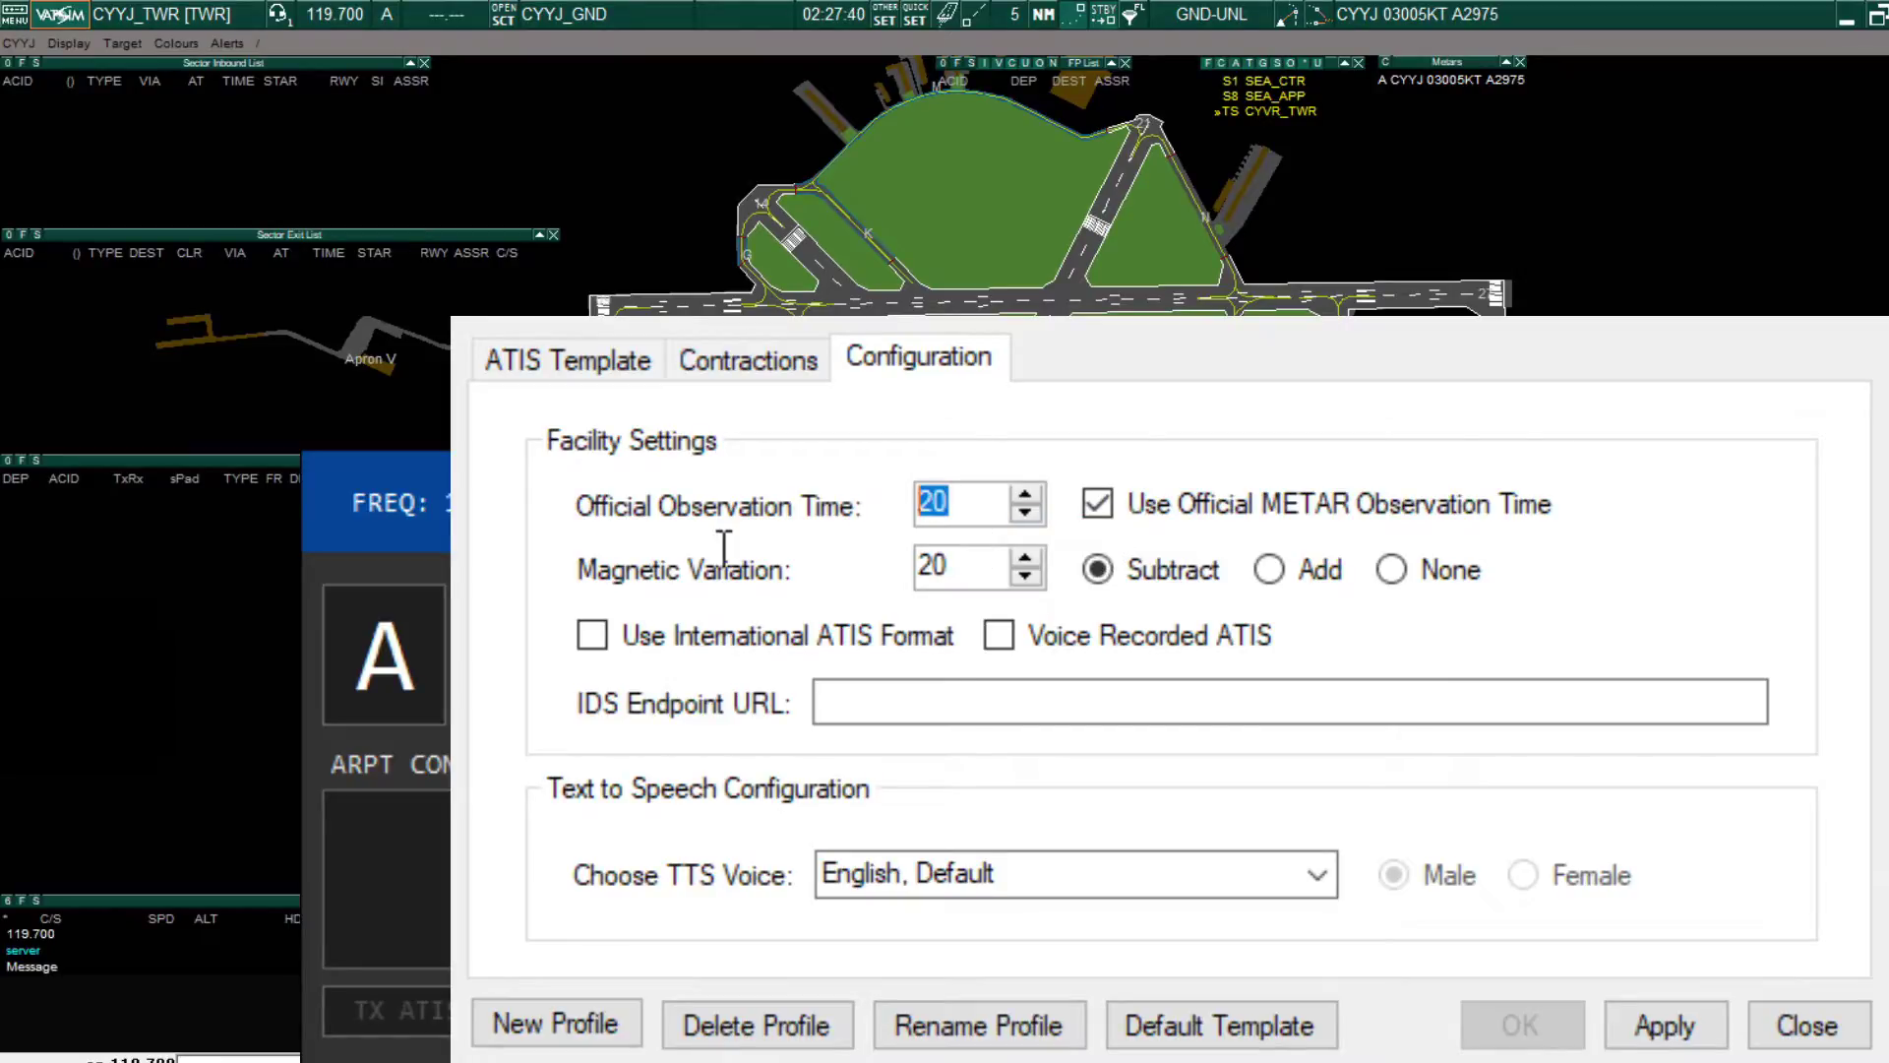
key(shift+Tab)
text(0)
key(Tab)
key(shift+Tab)
text(20)
key(shift+Home)
Uncheck official METAR observation time and return magnetic variation 20 to Subtract after trying None.
click(1265, 529)
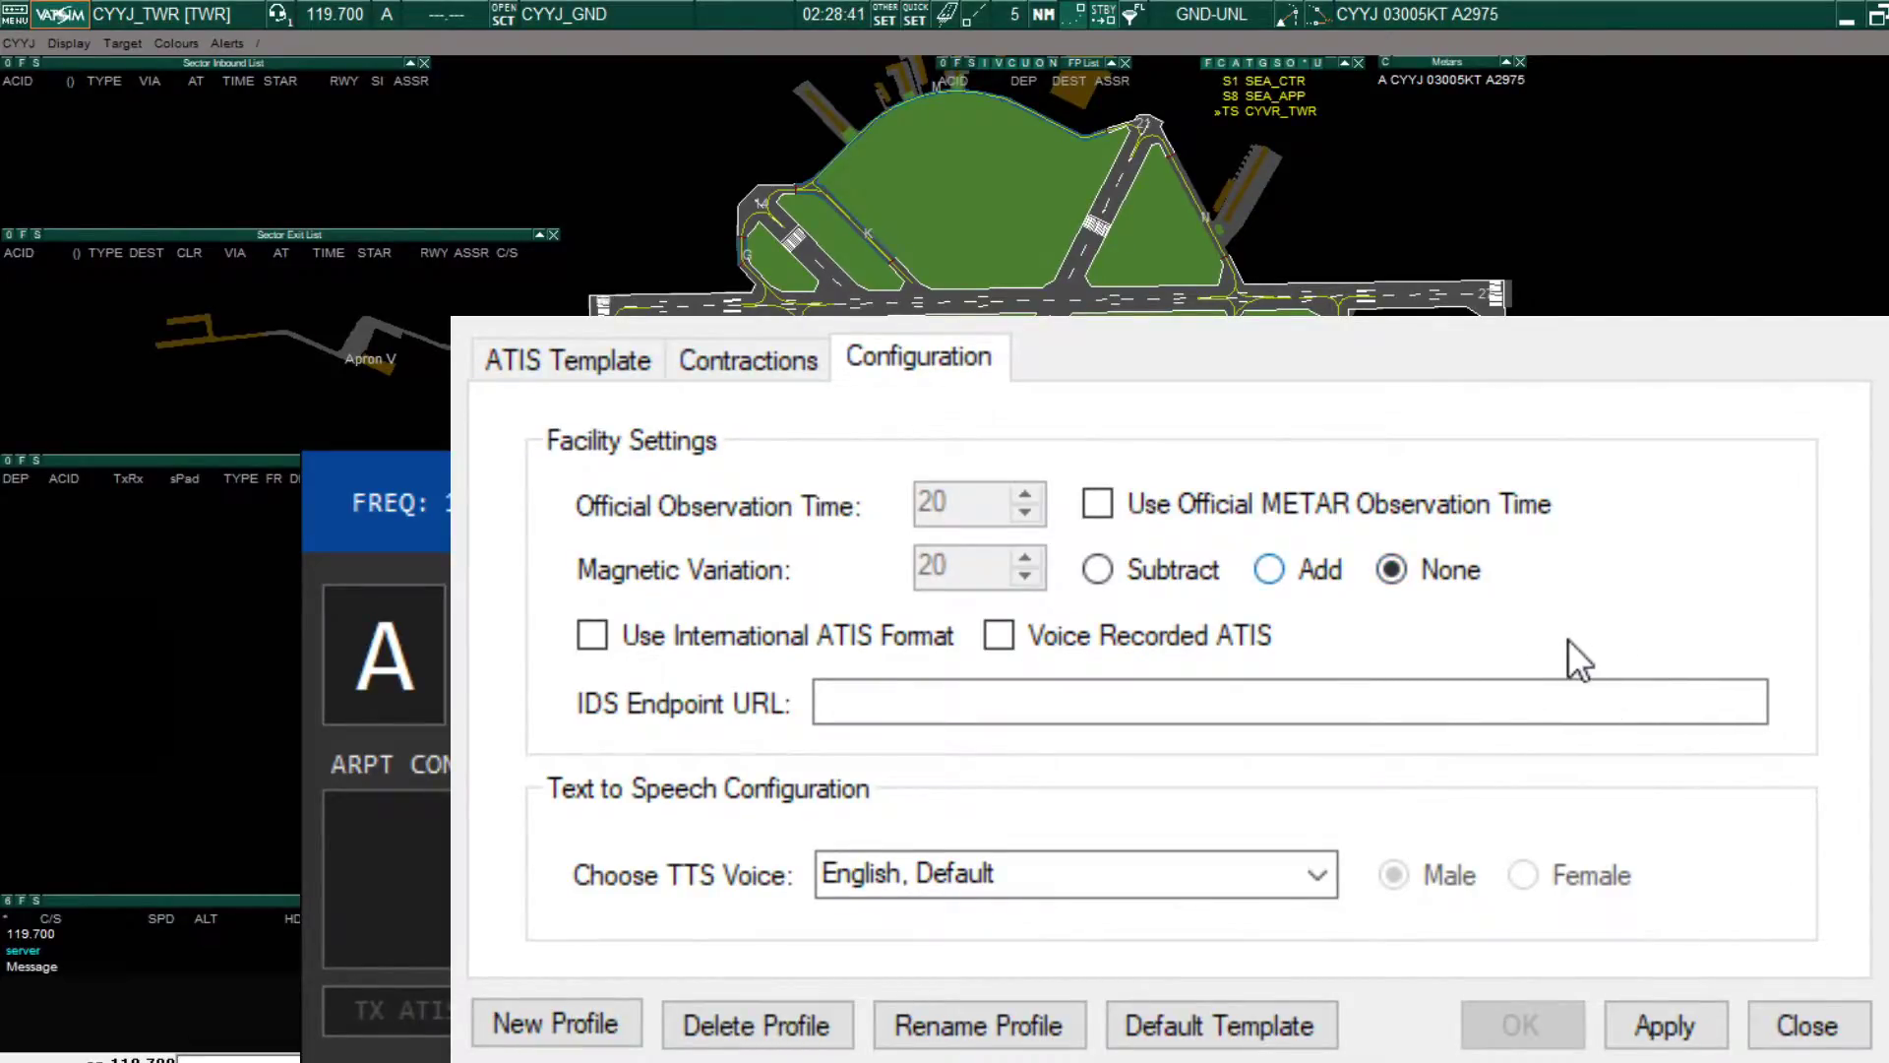
key(Left)
key(Left)
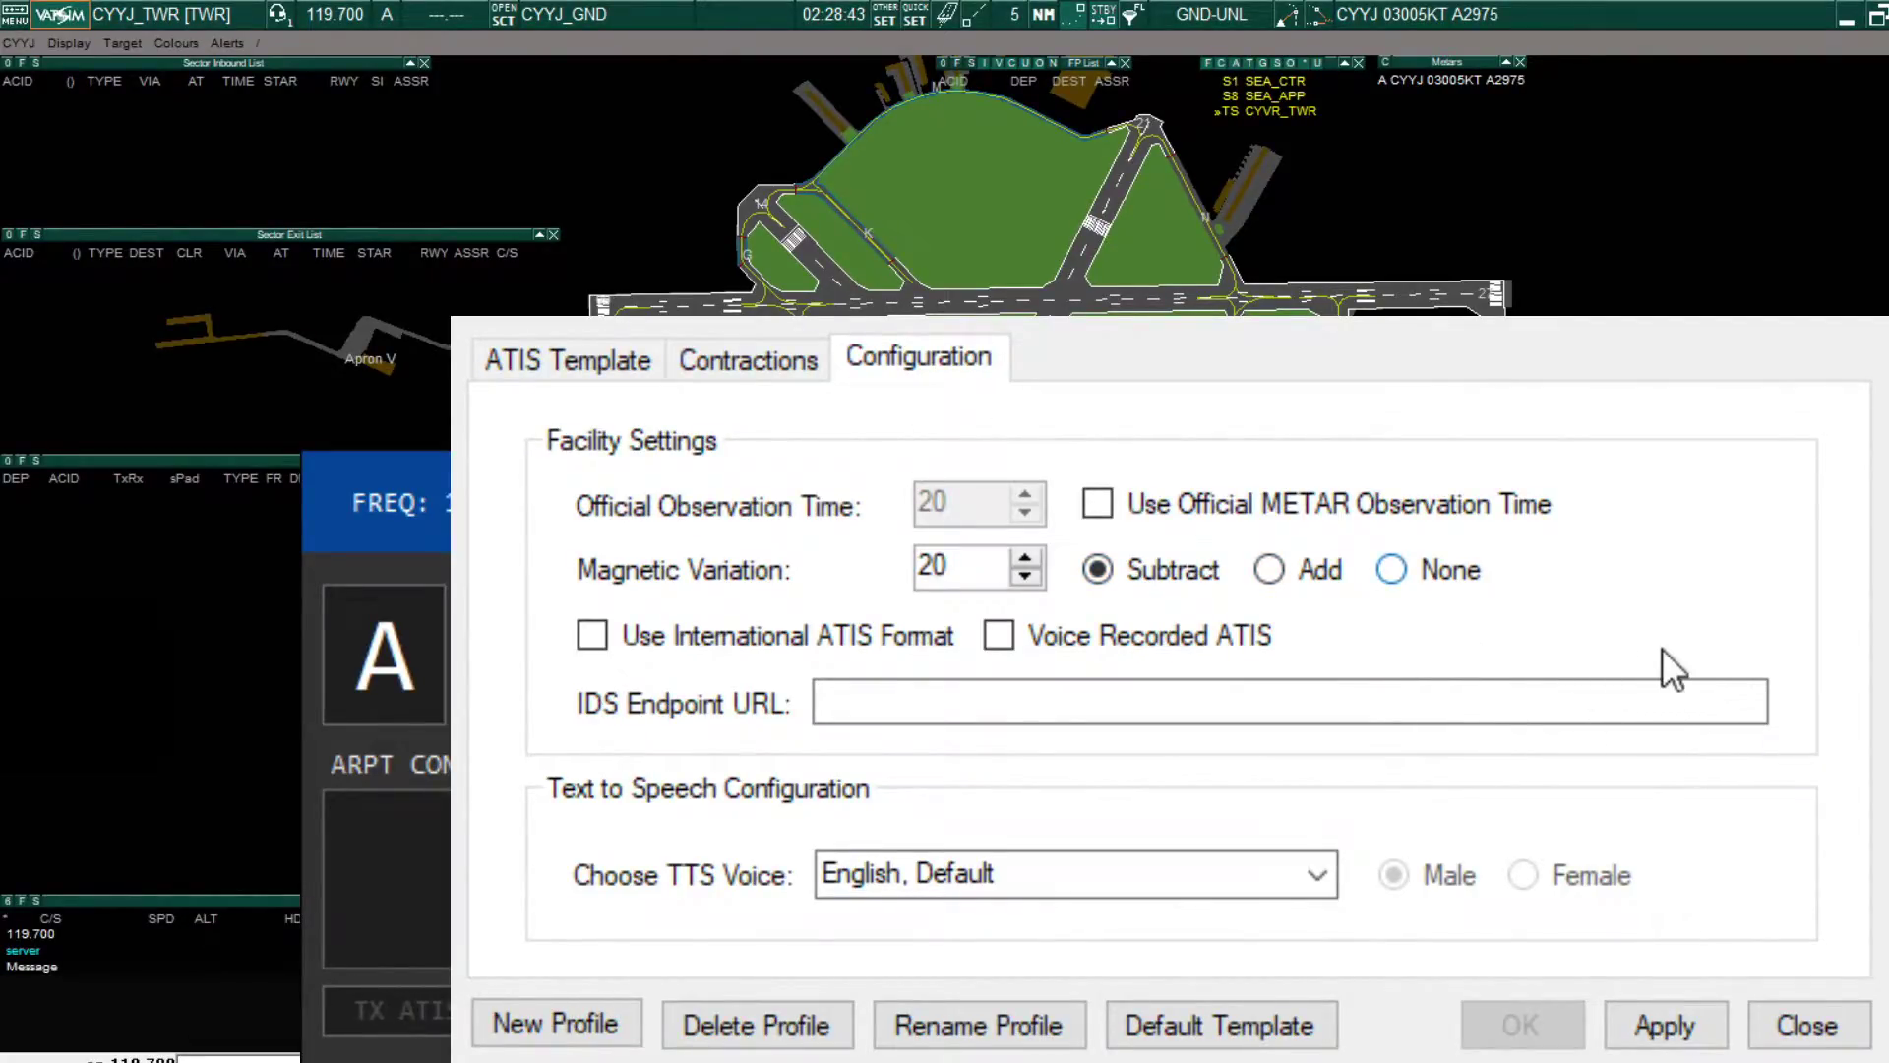
key(space)
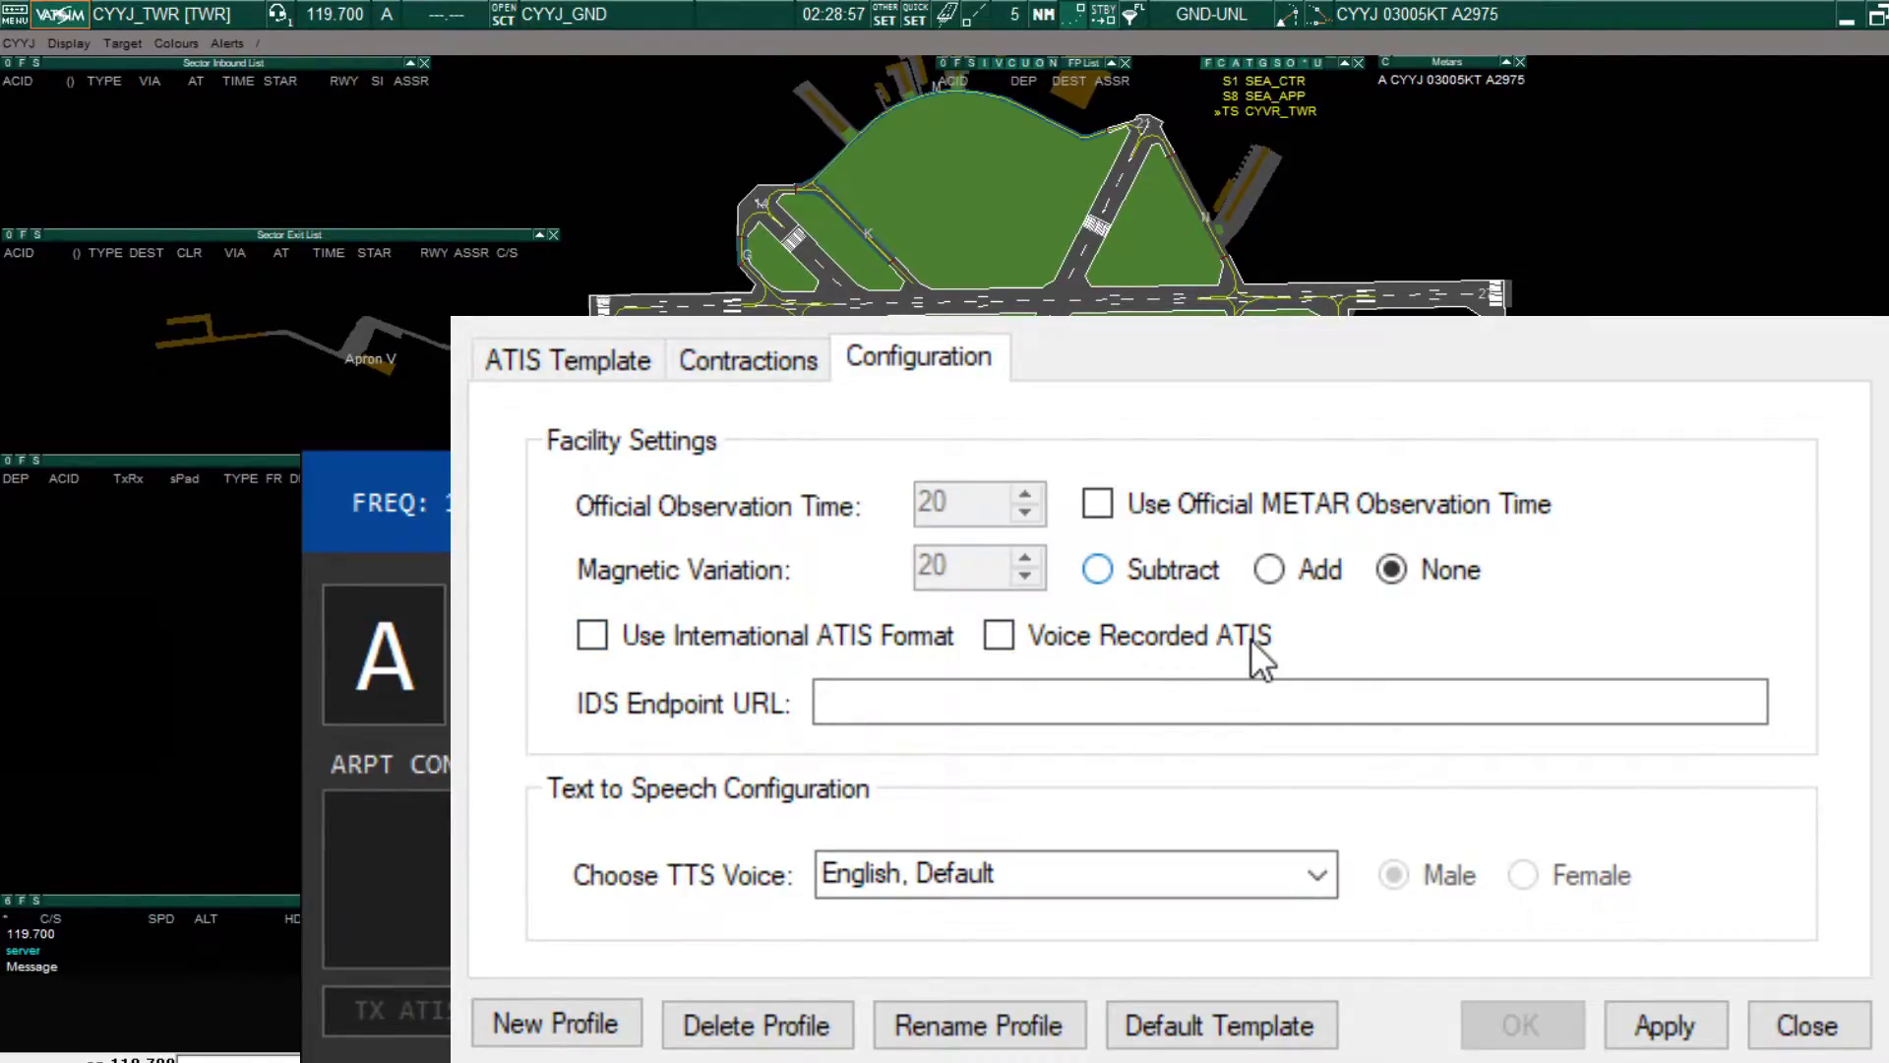
key(space)
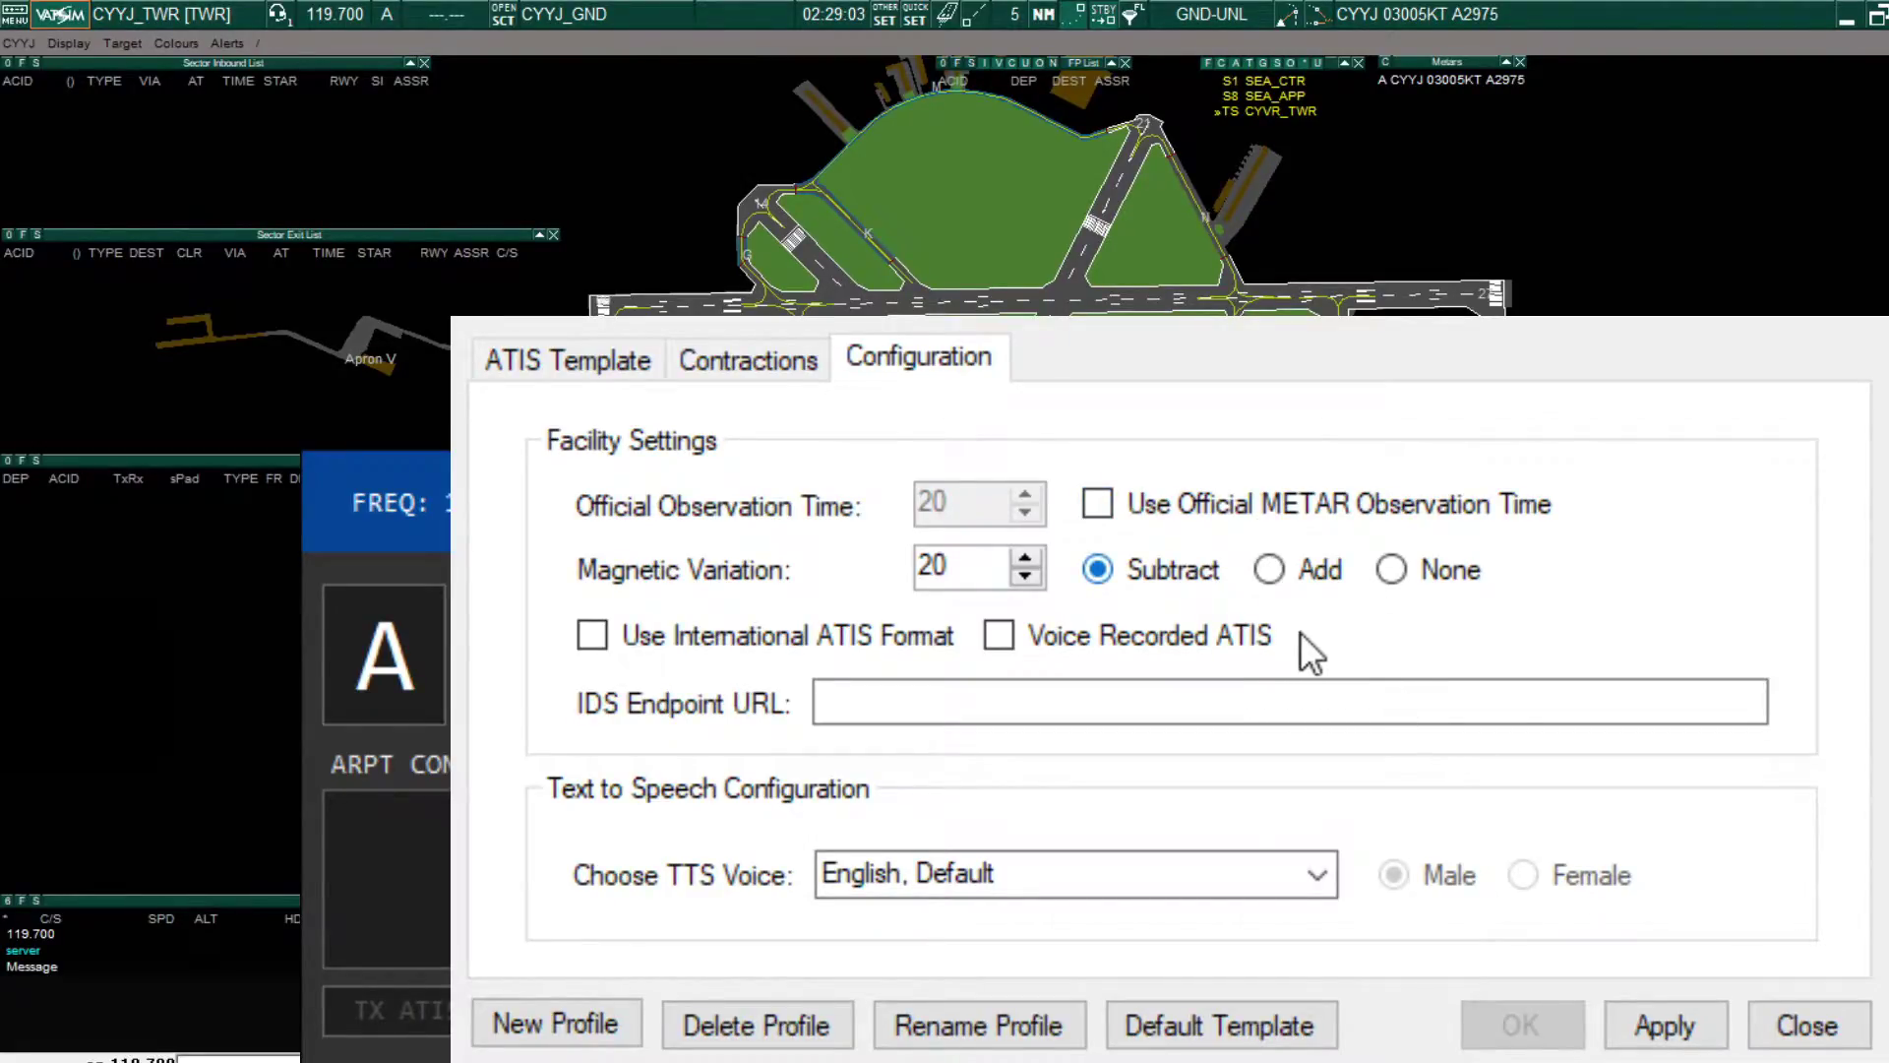
key(shift+Tab)
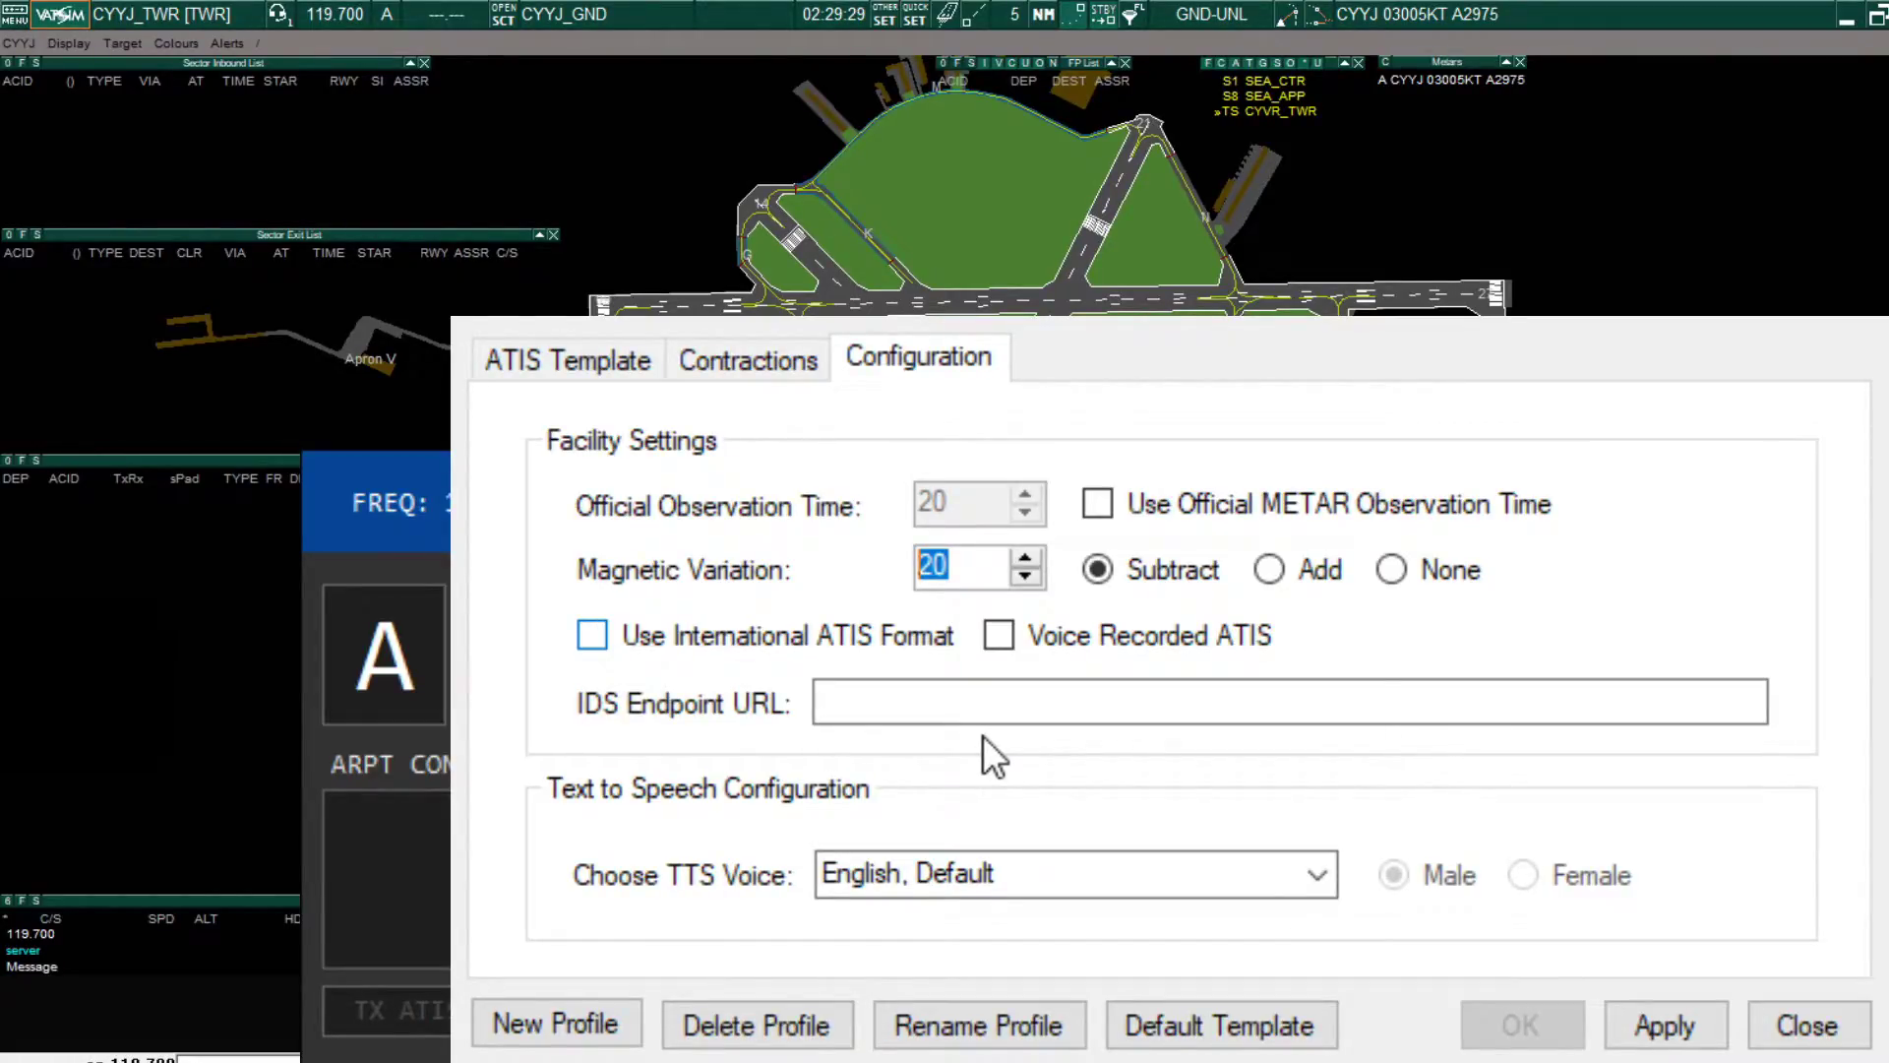
key(Tab)
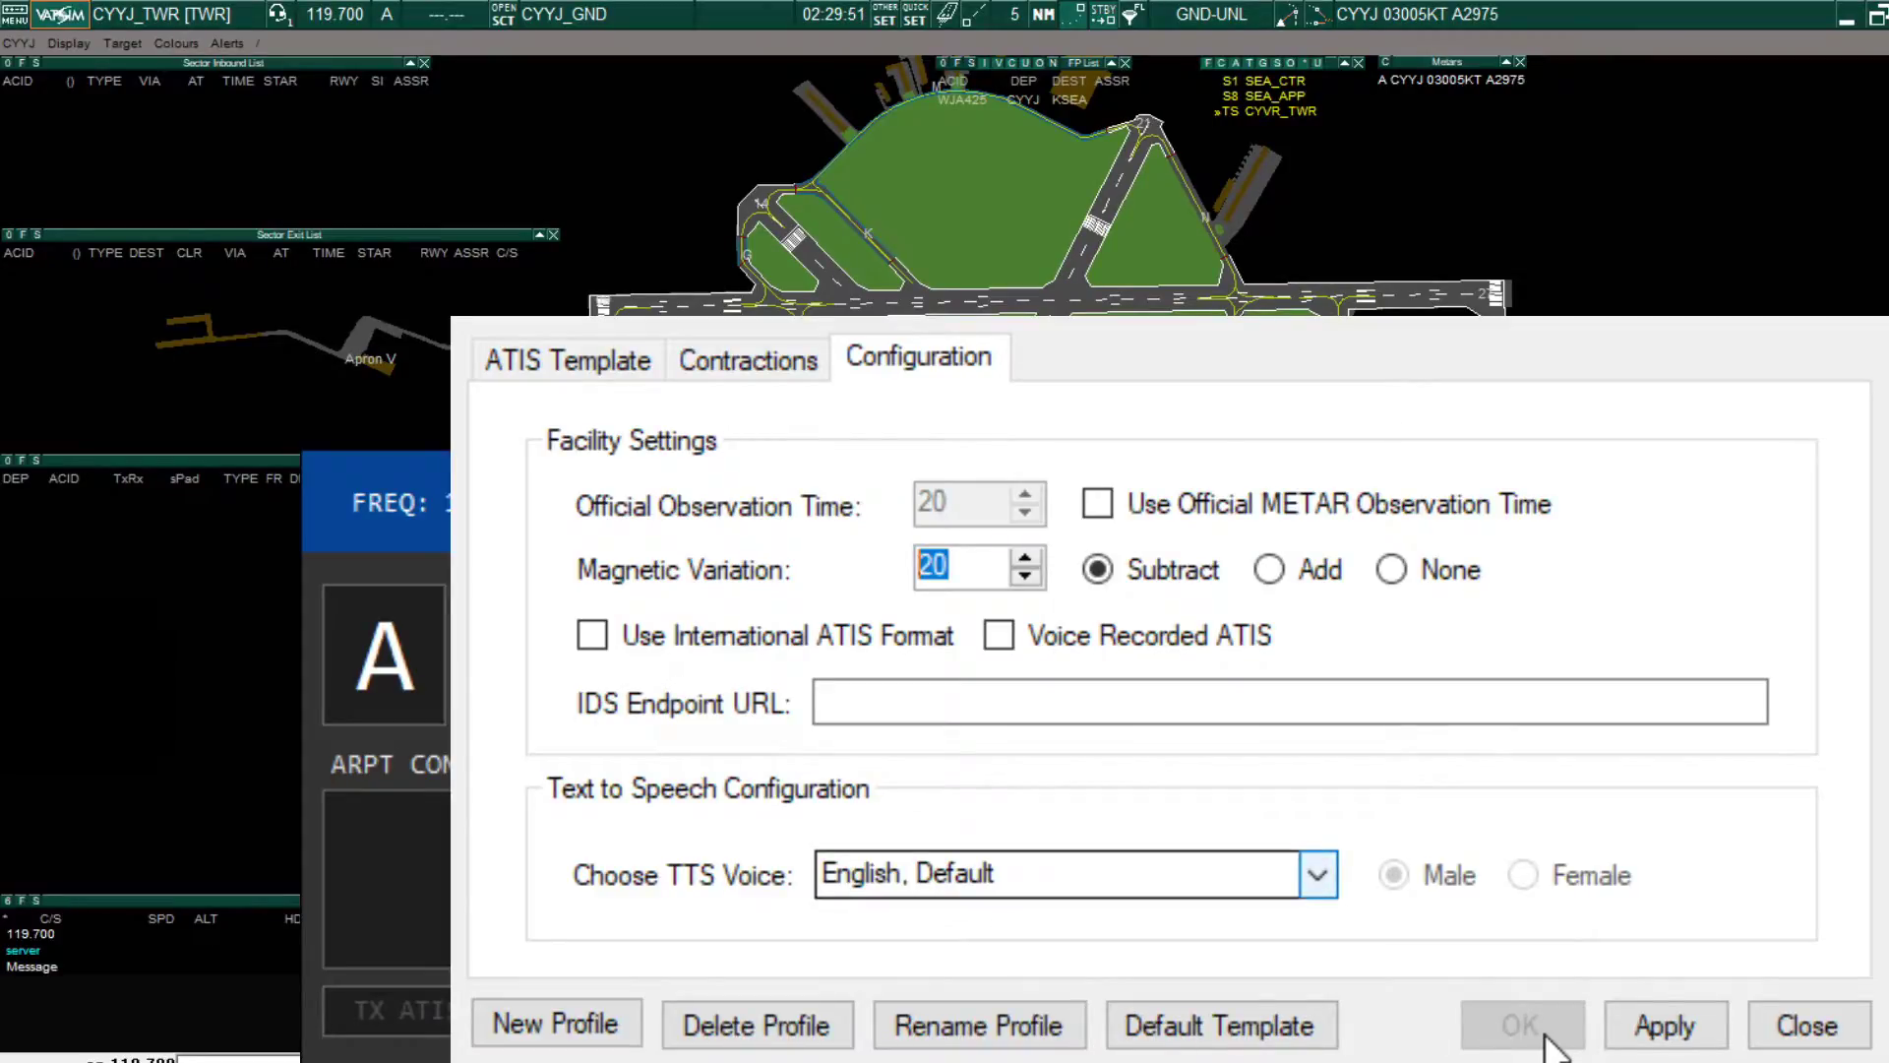
key(Tab)
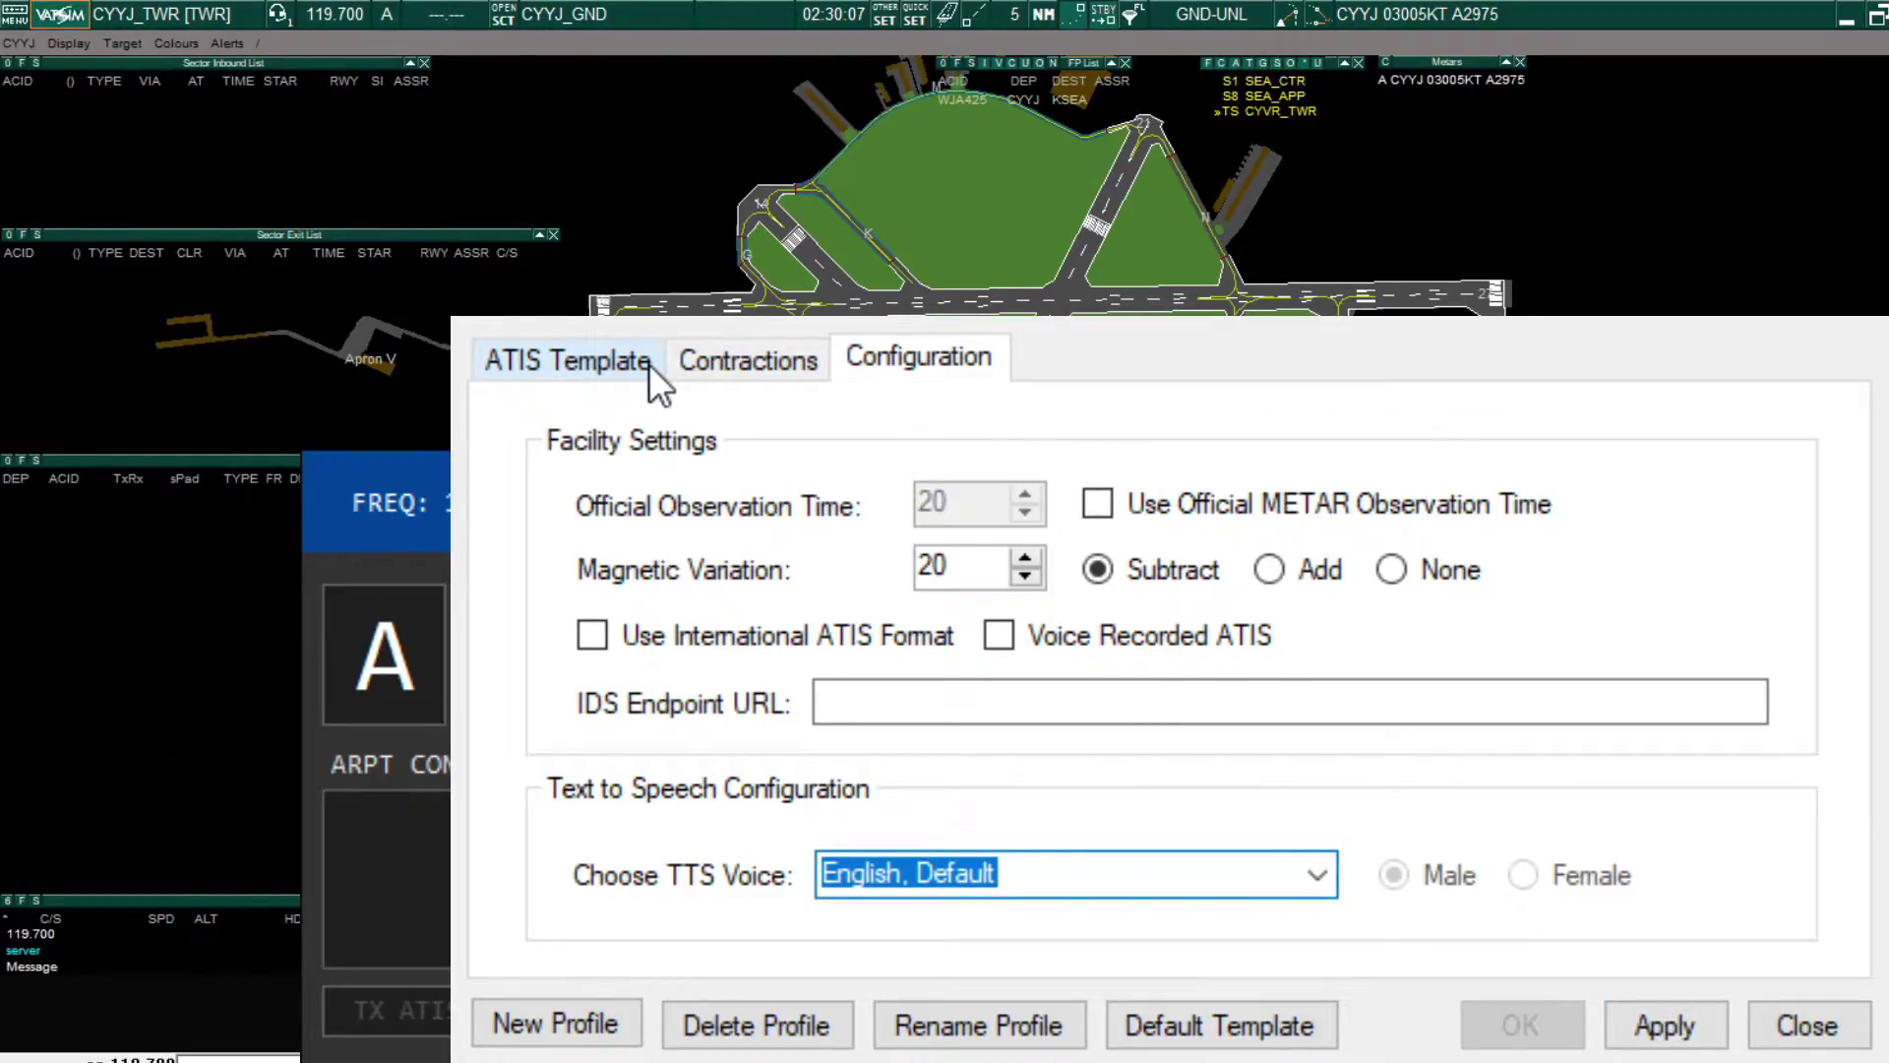
Return to the ATIS Template and highlight the template's opening text.
click(495, 366)
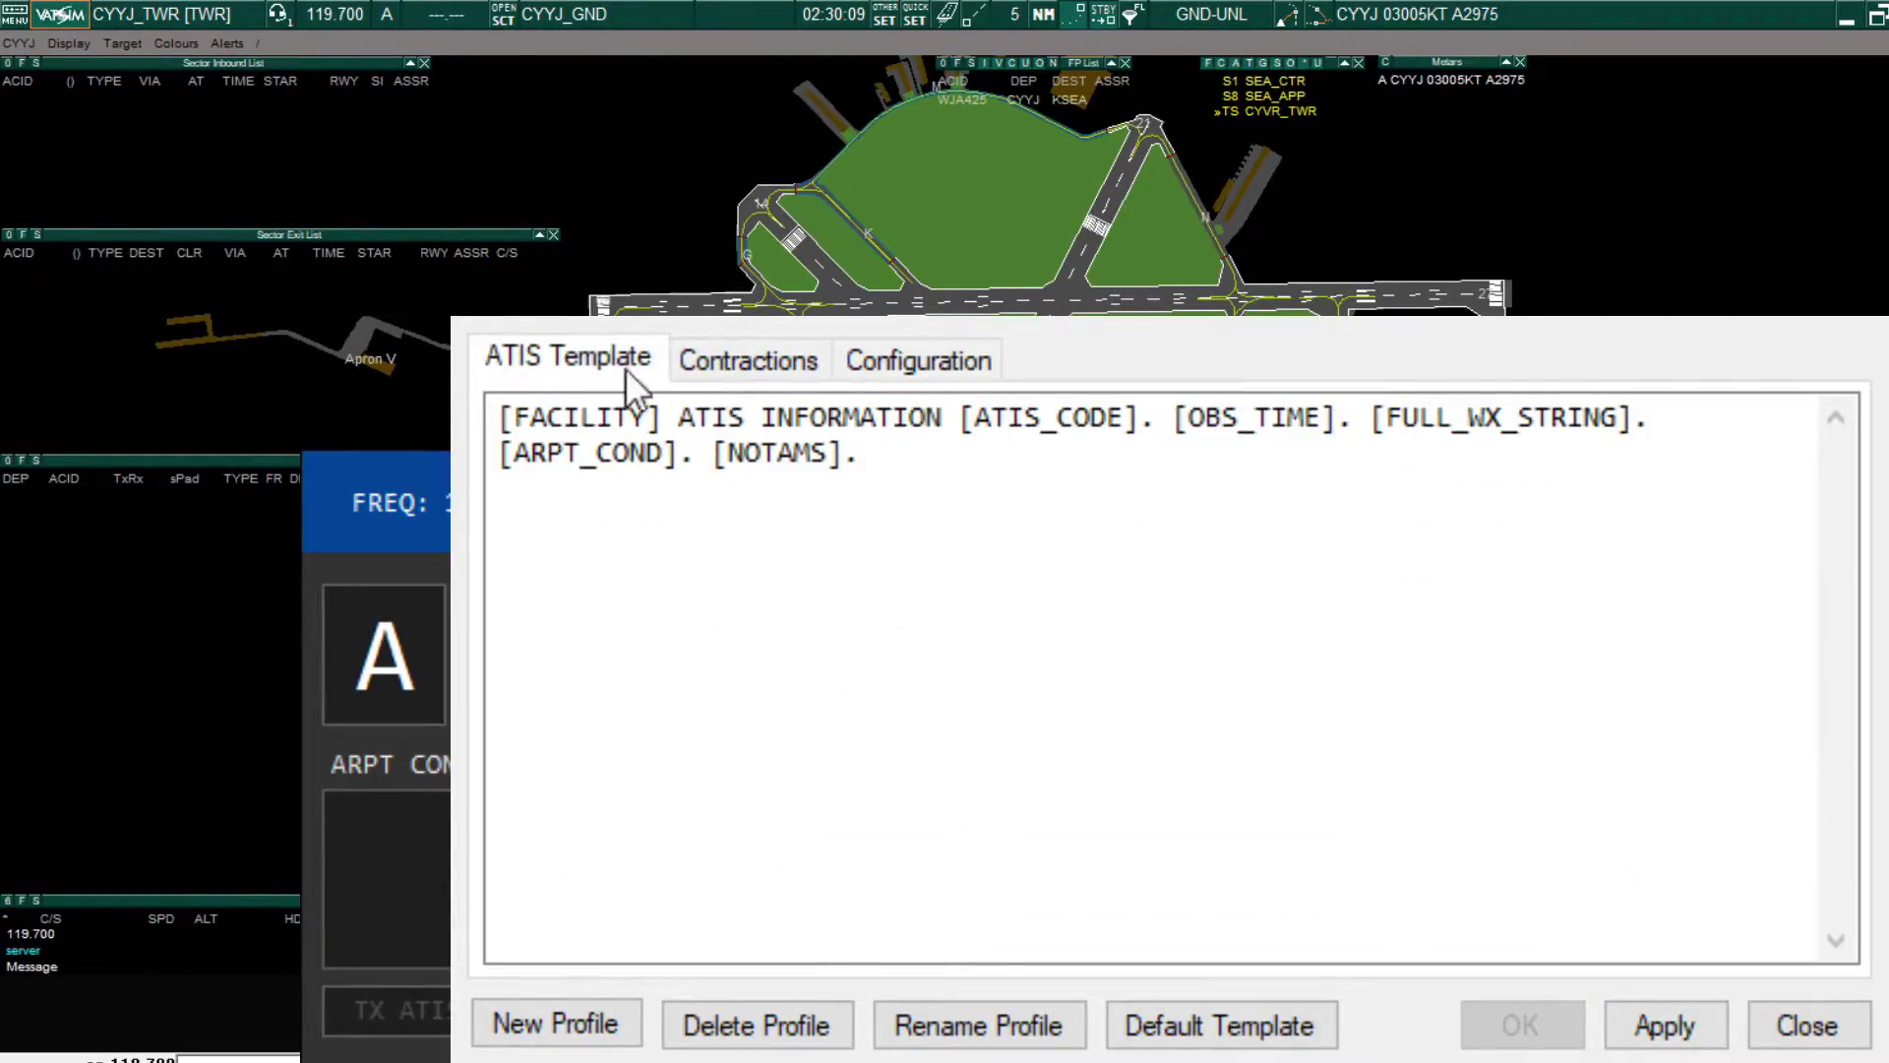
drag(559, 425, 963, 479)
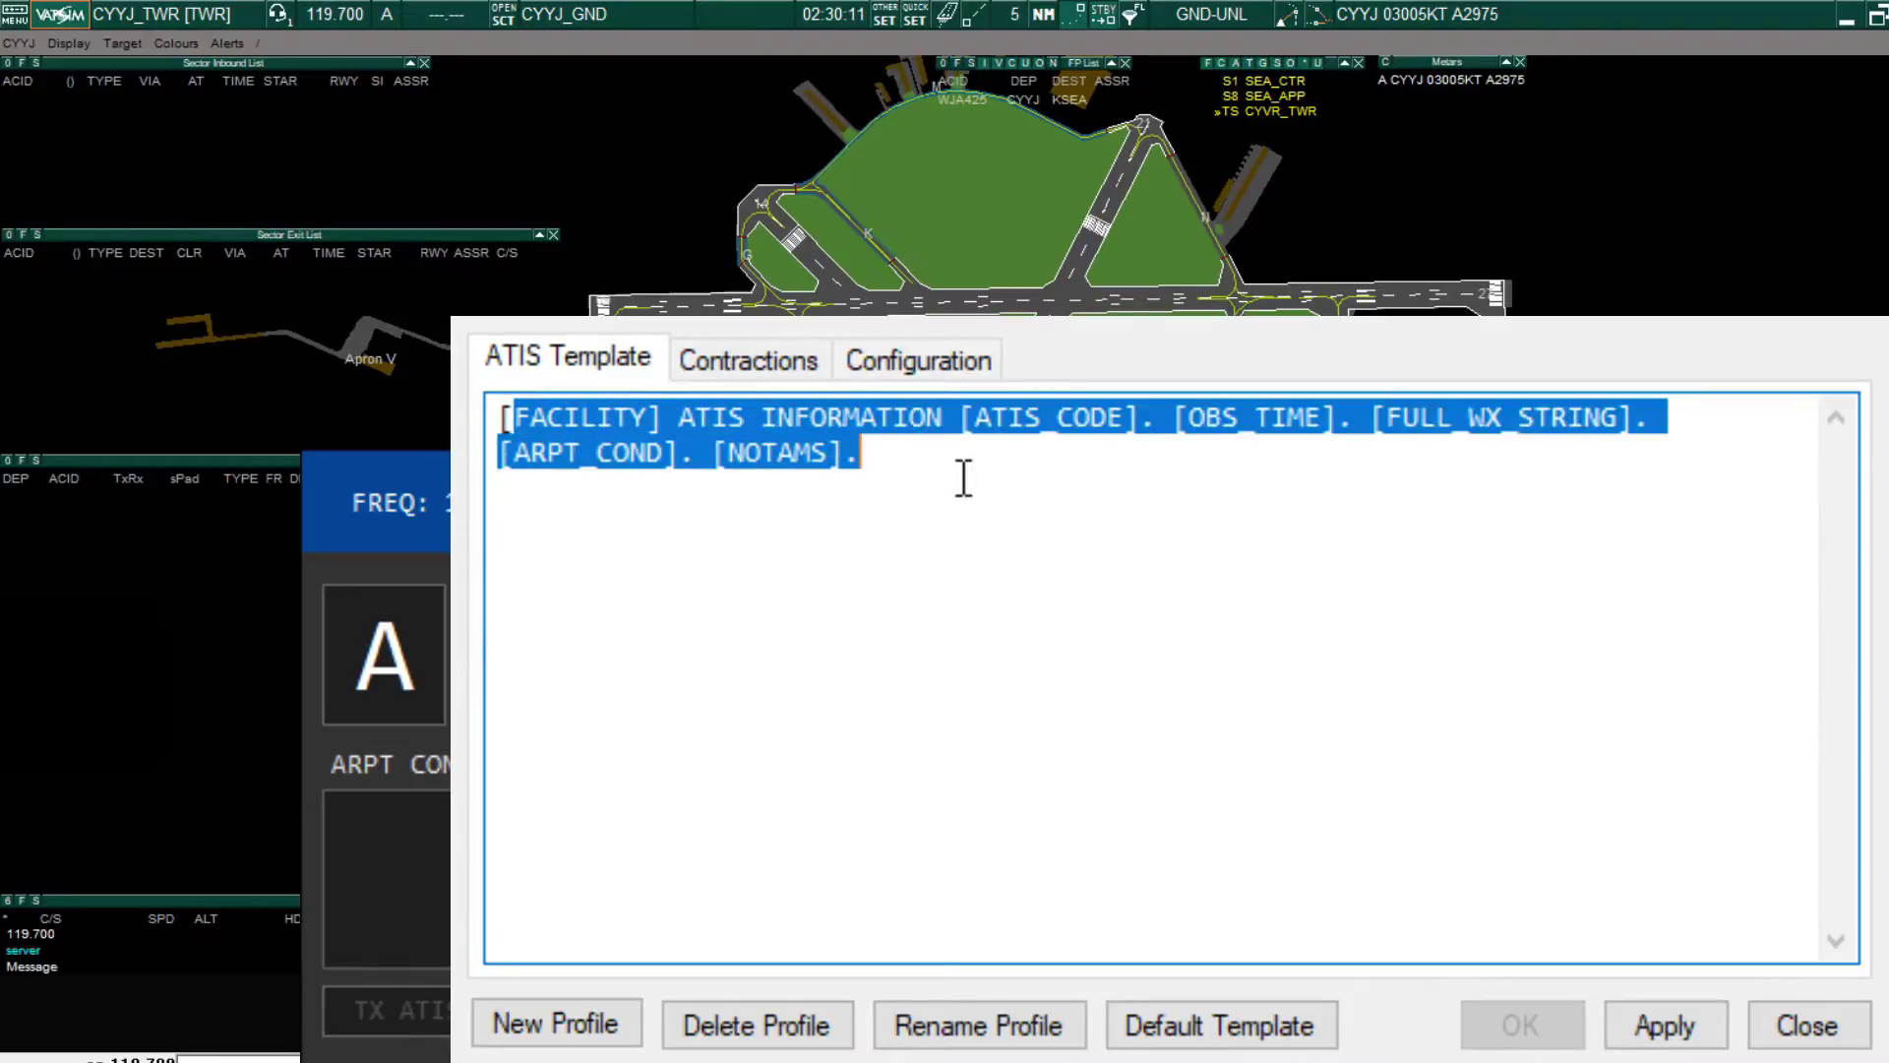
click(1090, 540)
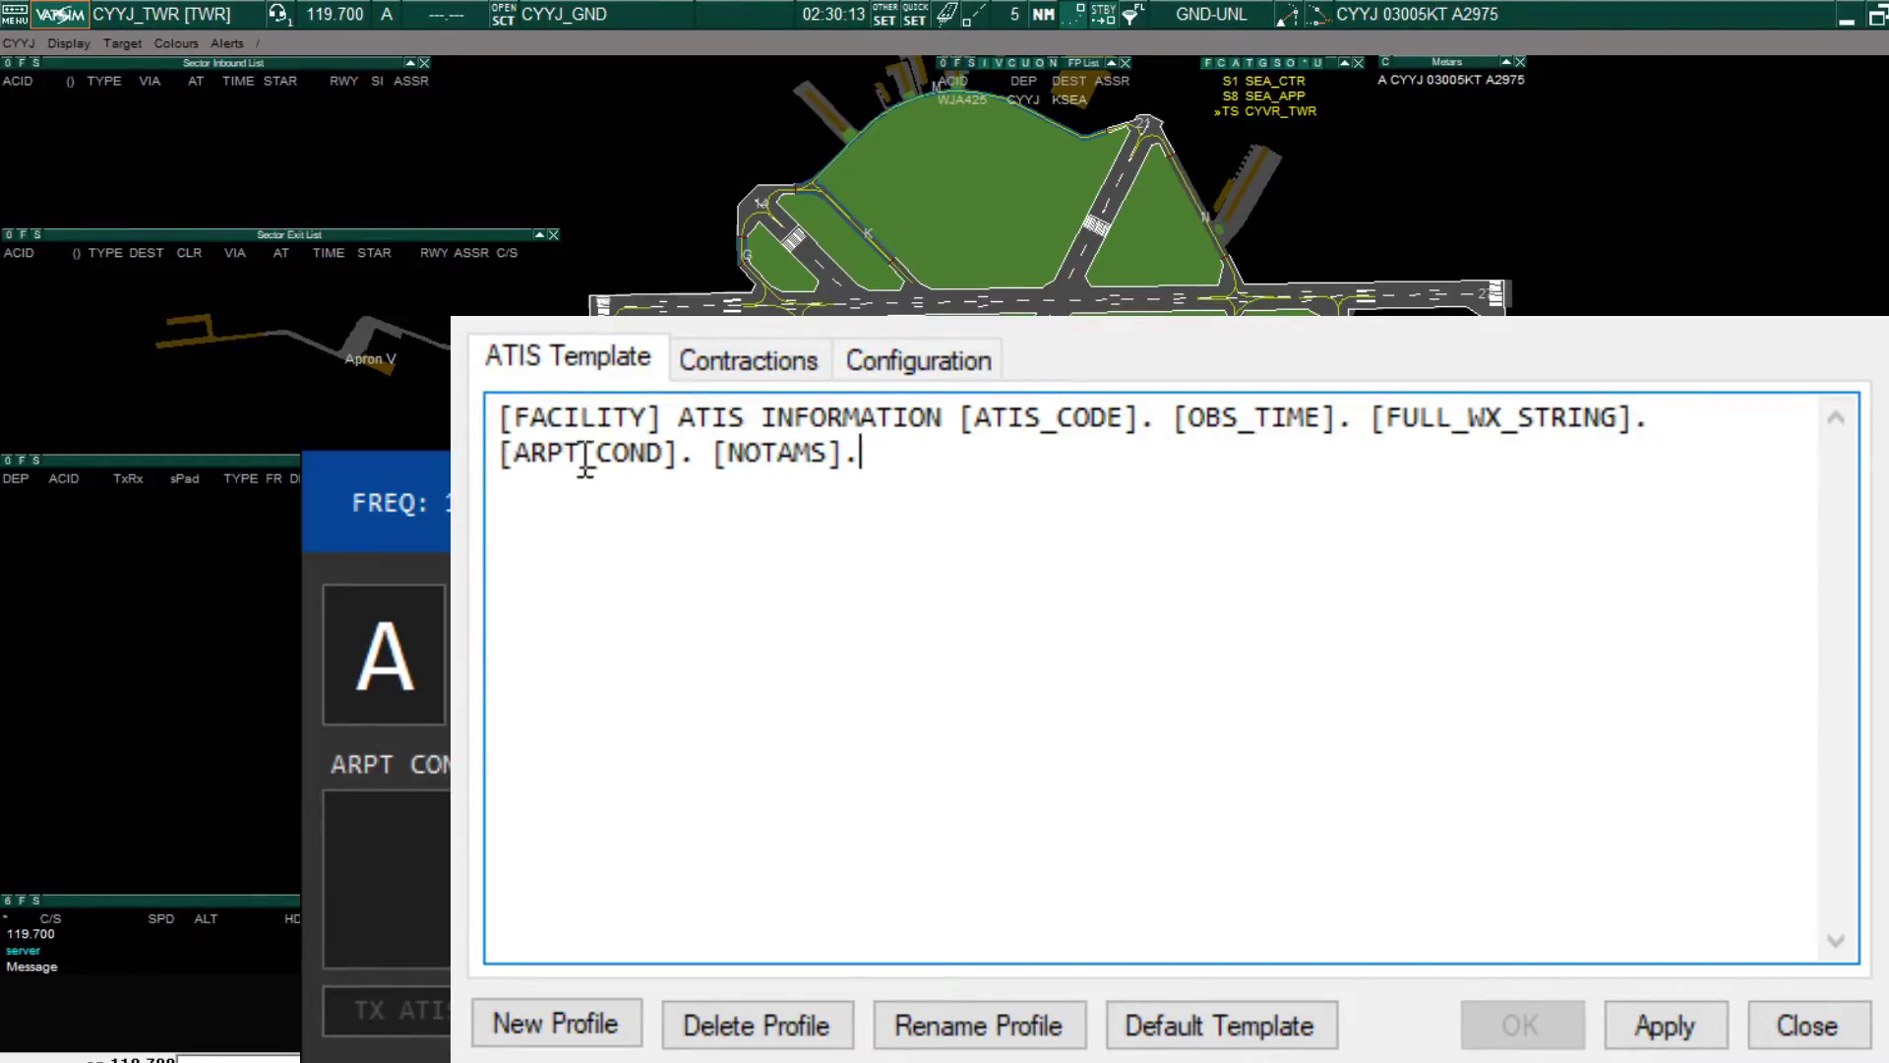
drag(514, 421, 956, 451)
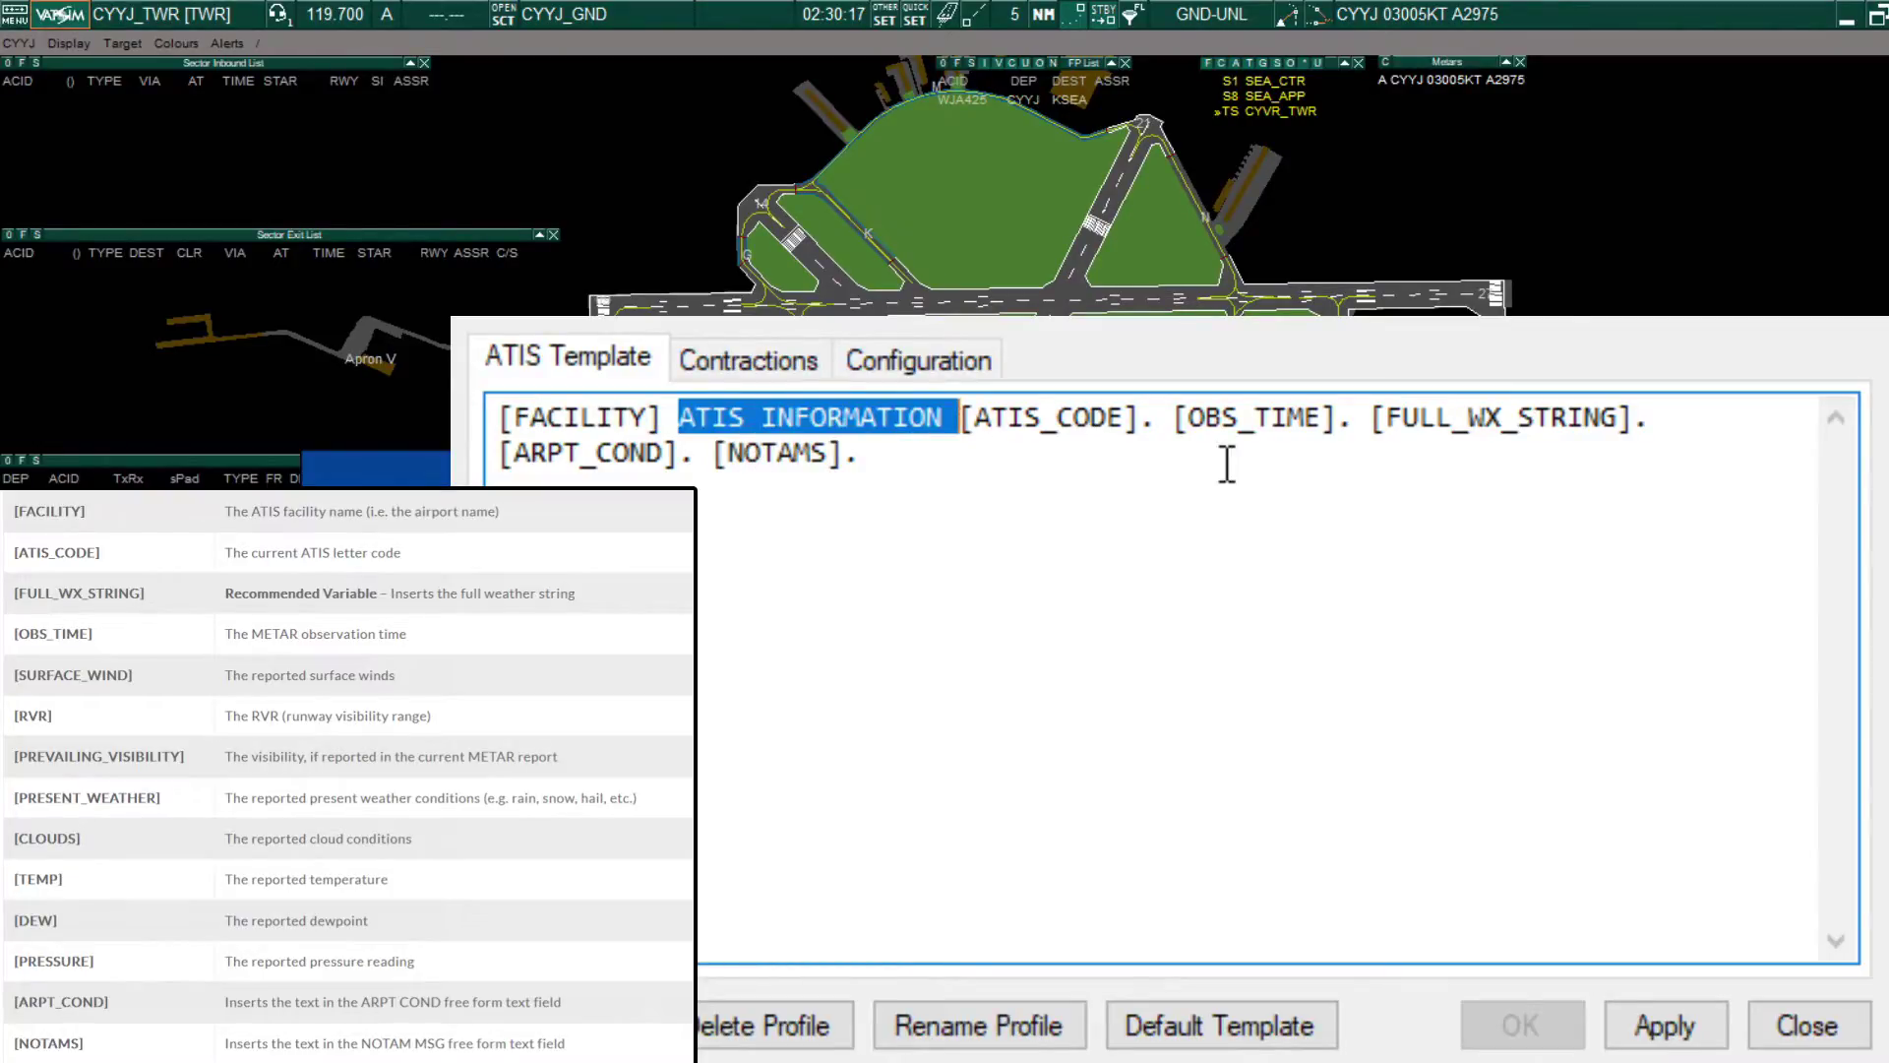
key(Right)
key(Right)
key(Right)
key(Right)
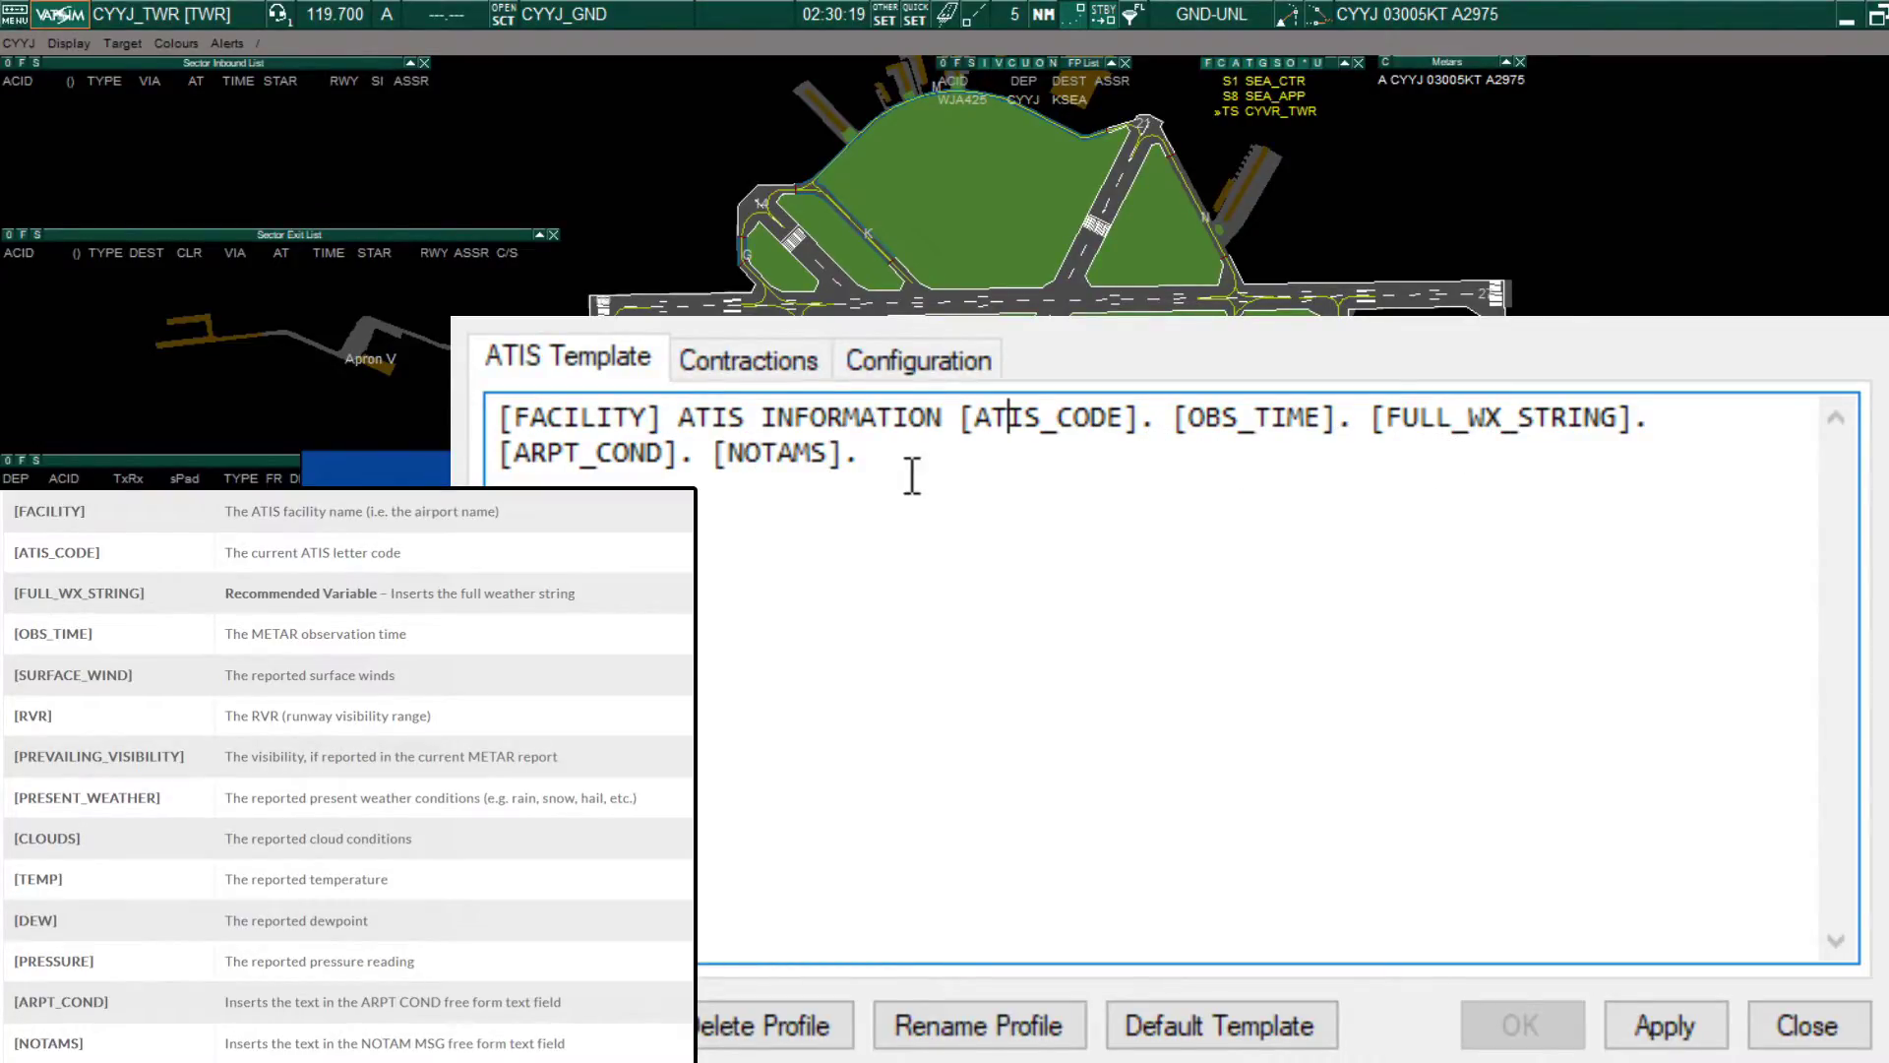
drag(563, 421, 795, 423)
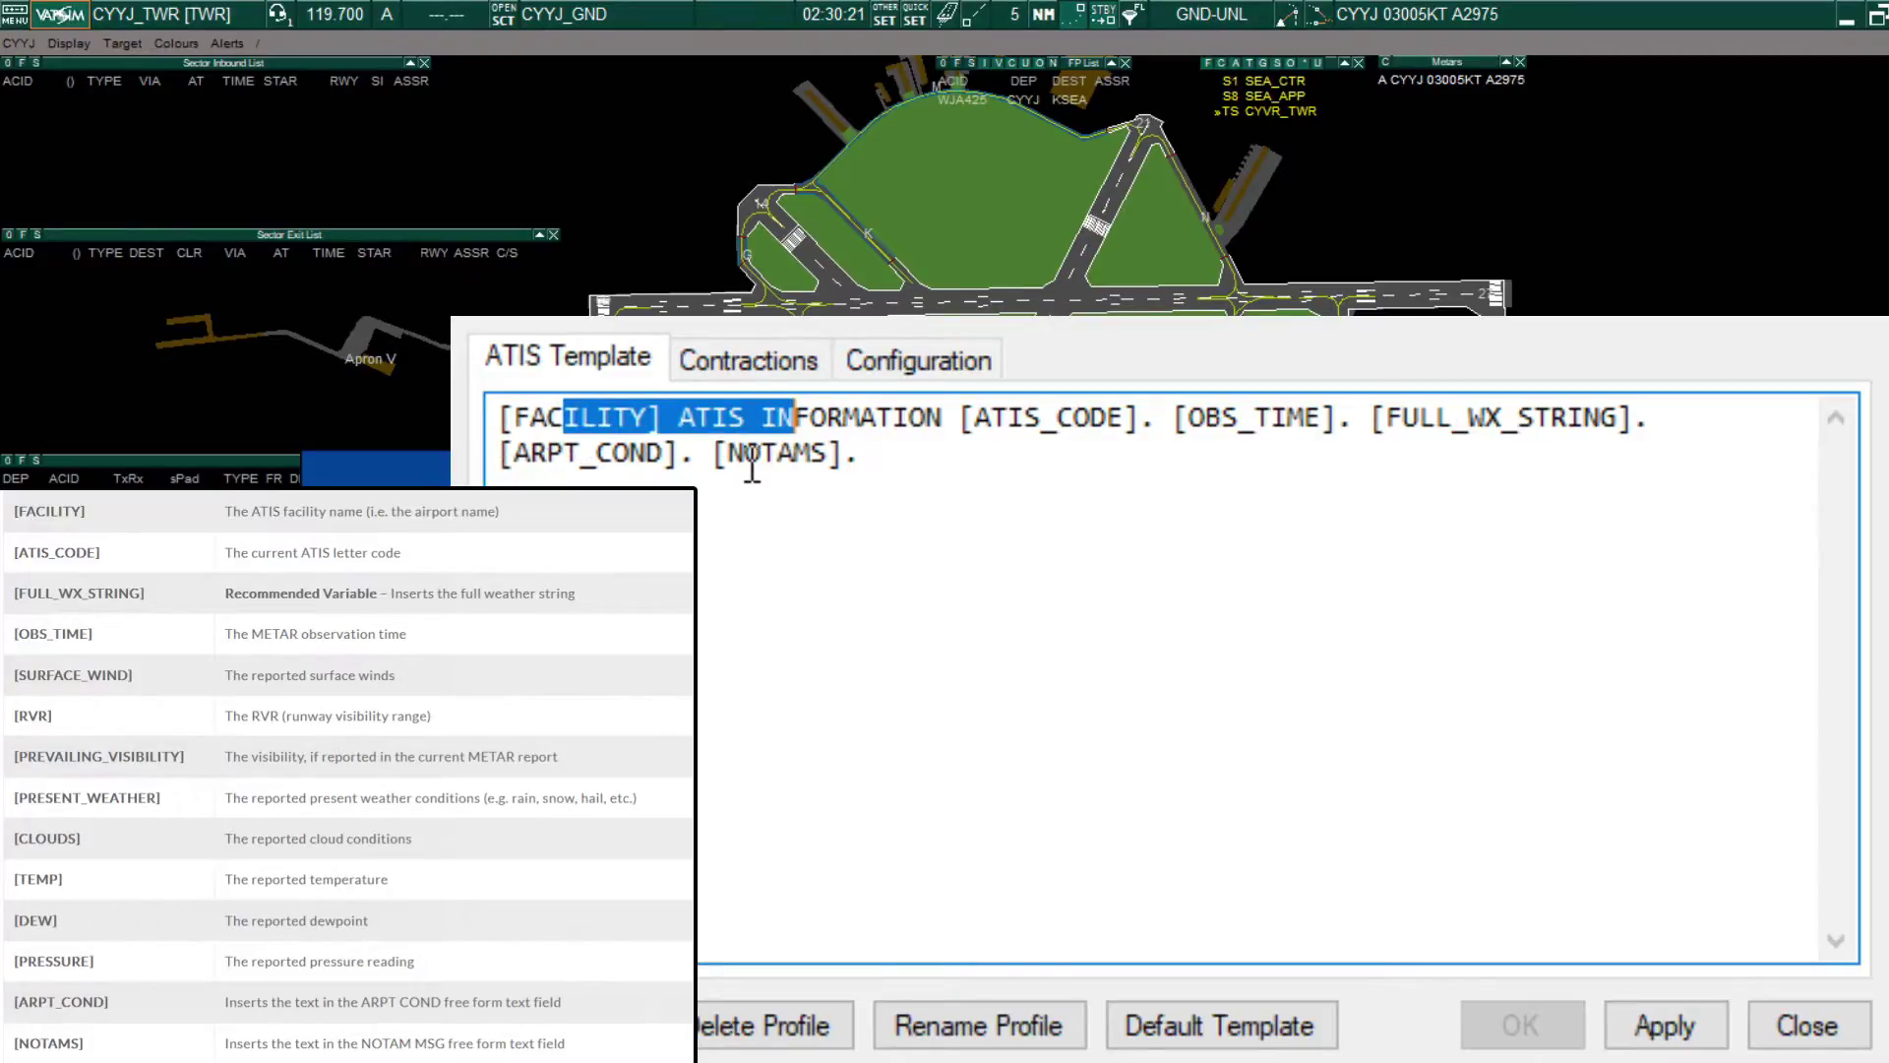
click(752, 466)
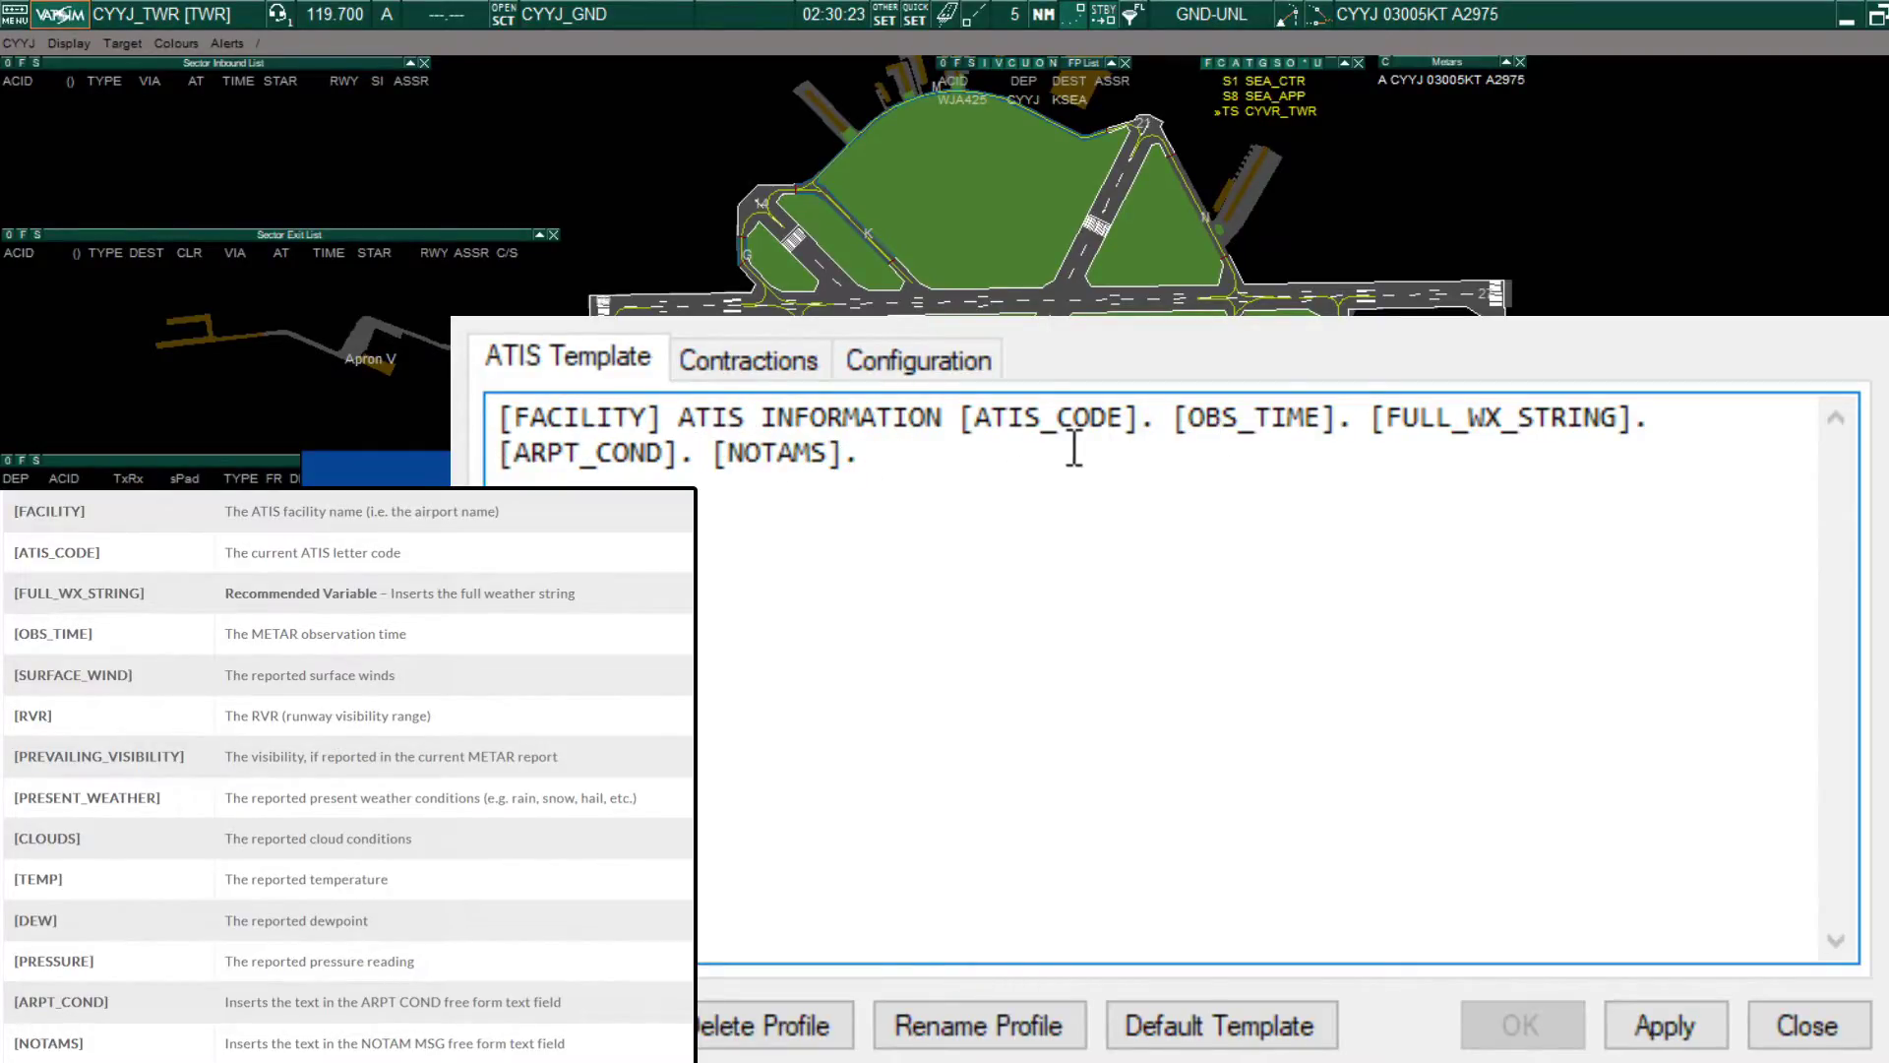
Highlight each template variable in turn: [ATIS_CODE], [OBS_TIME], [FULL_WX_STRING], [ARPT_COND].
key(shift+Right)
key(shift+Right)
key(shift+Right)
key(shift+Right)
key(shift+Right)
key(shift+Right)
key(shift+Right)
key(shift+Right)
key(shift+Right)
key(shift+Right)
key(shift+Right)
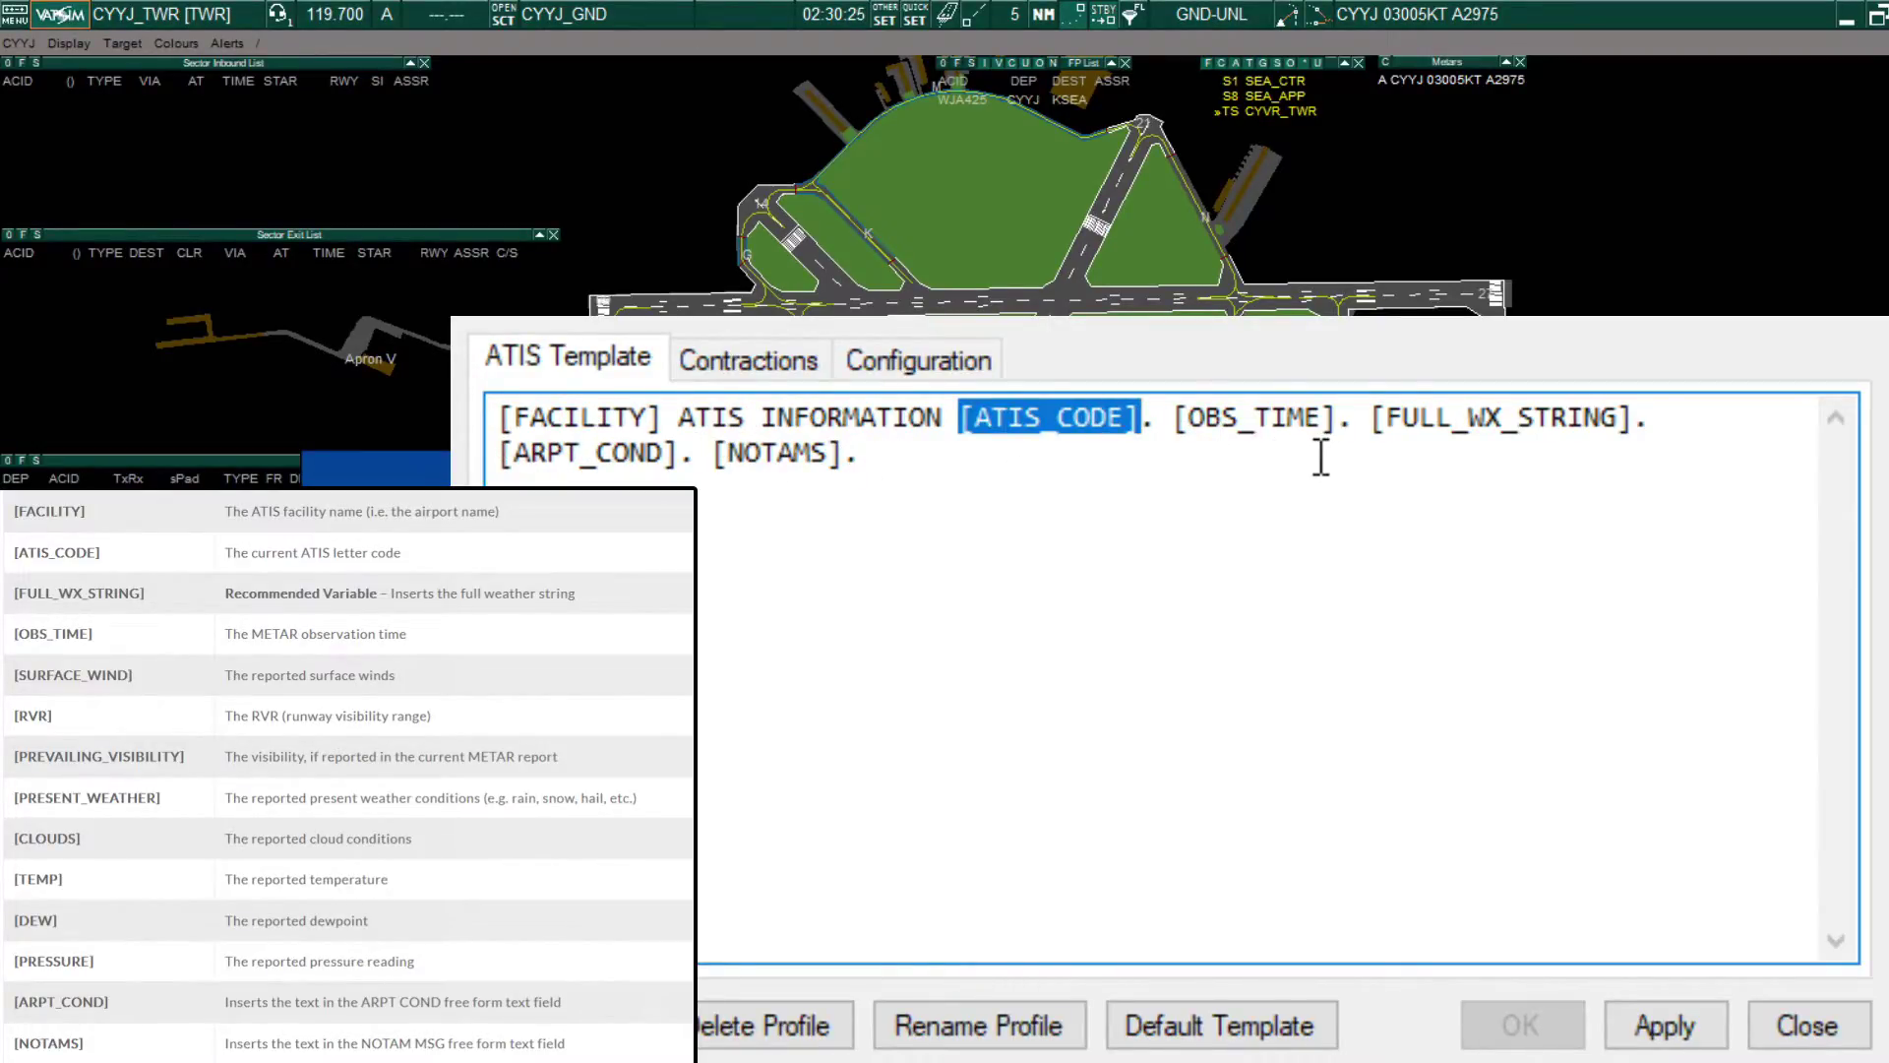
key(shift+Left)
key(Right)
key(Right)
key(Right)
key(Right)
key(Right)
key(shift+Right)
key(shift+Right)
key(shift+Right)
key(shift+Right)
key(shift+Right)
key(shift+Right)
key(shift+Down)
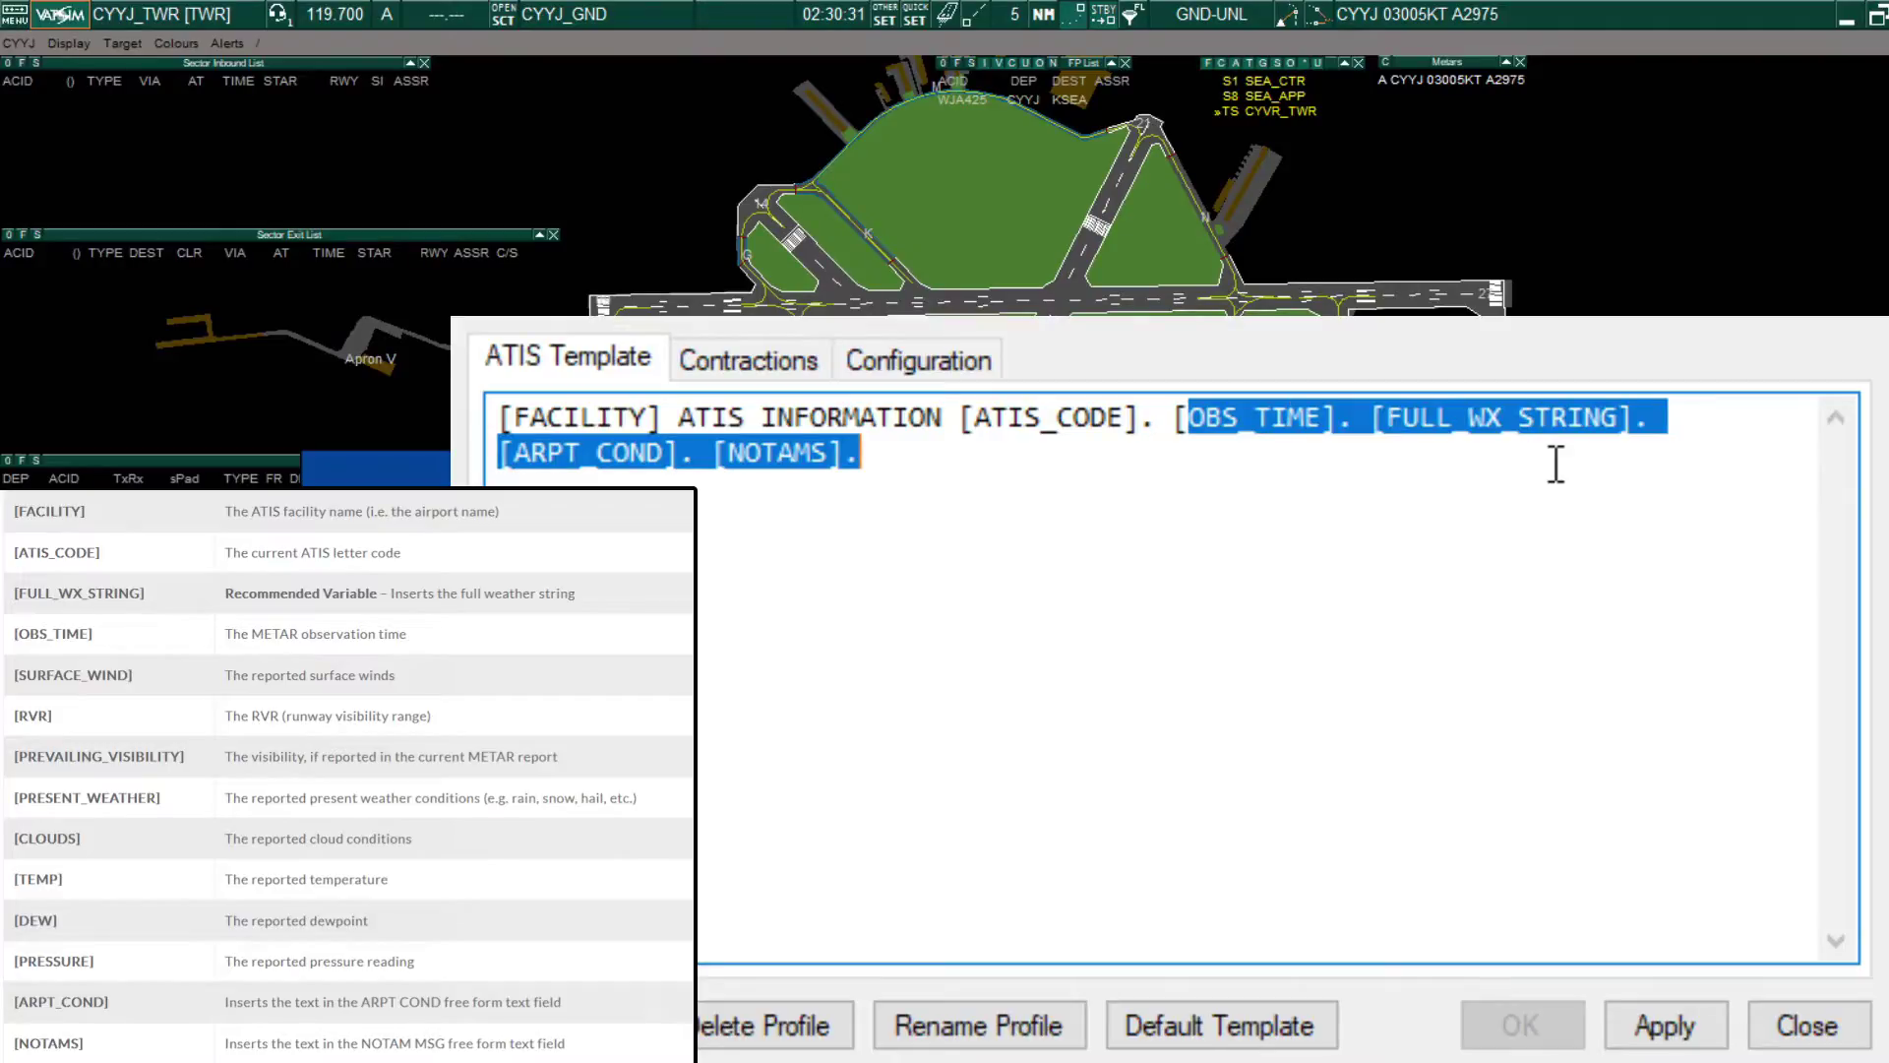
key(shift+Up)
key(shift+Left)
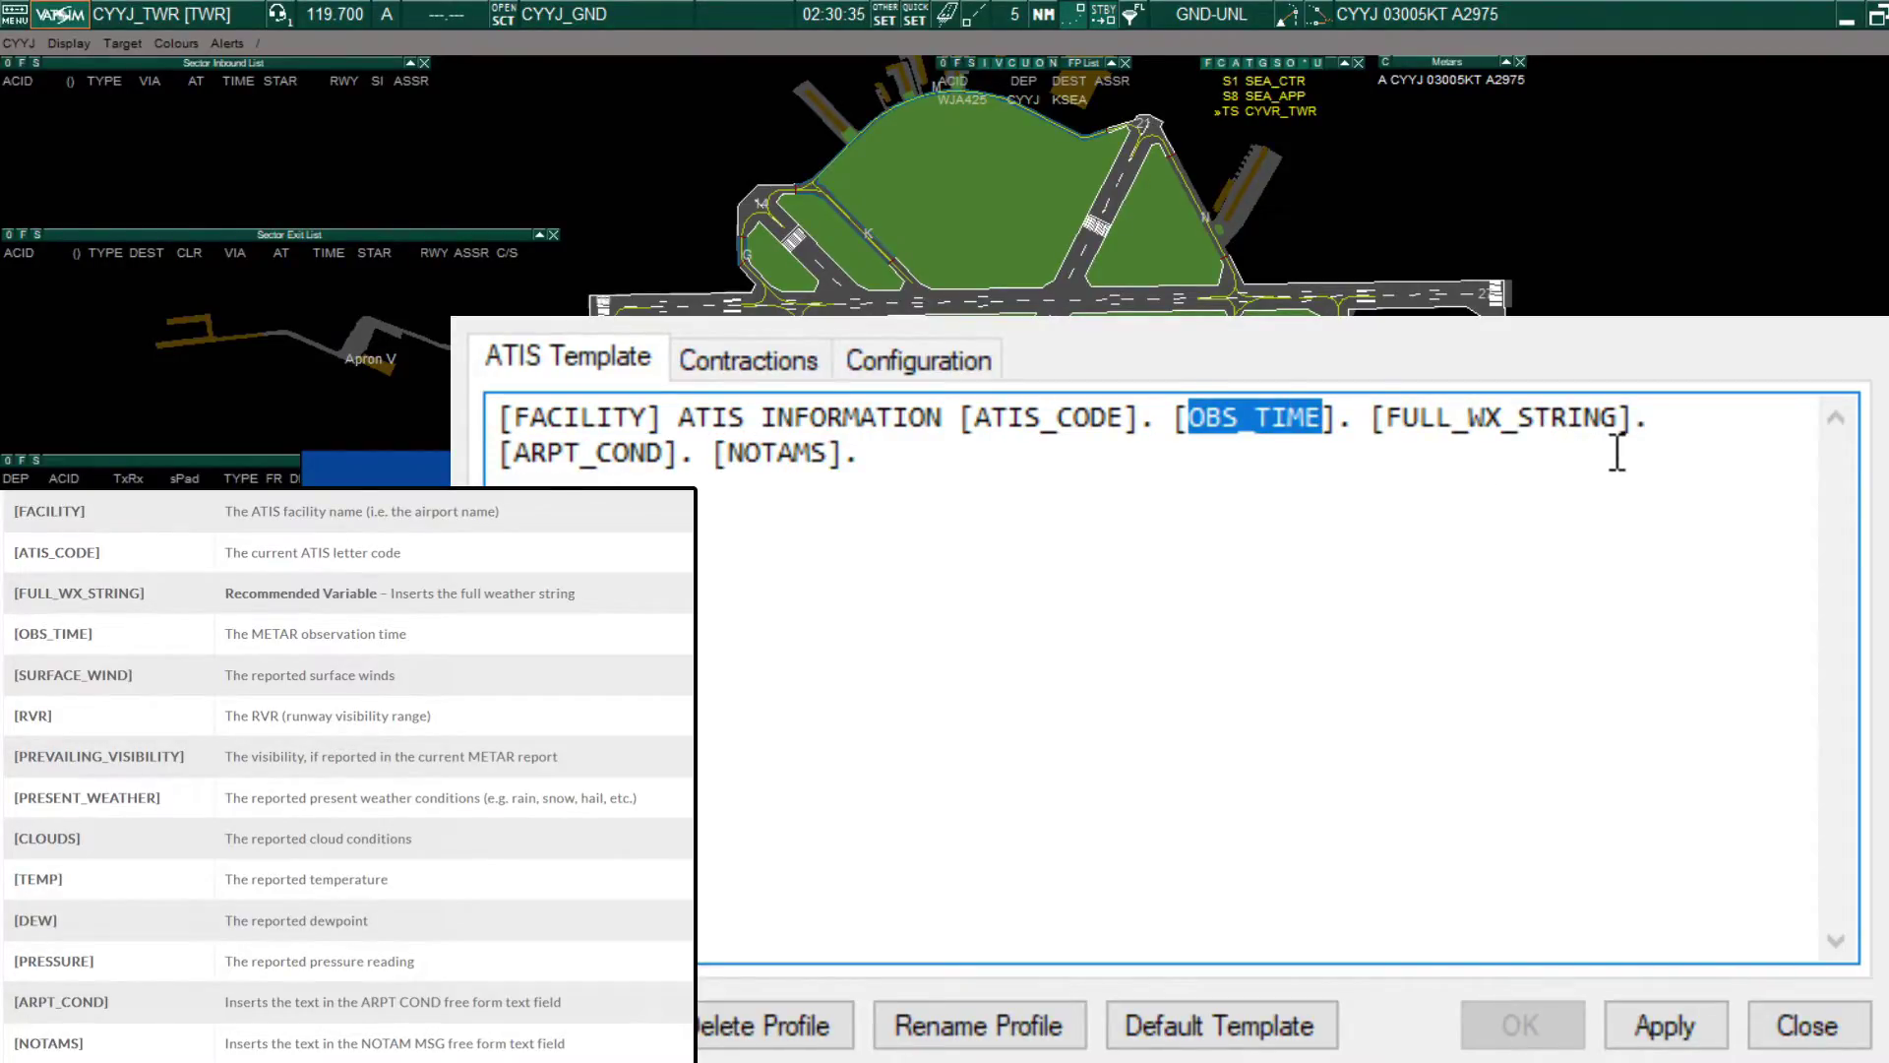
key(Right)
key(Right)
key(Right)
key(Right)
key(Right)
key(shift+Right)
key(shift+Right)
key(shift+Right)
key(shift+Right)
key(shift+Right)
key(shift+Right)
key(shift+Right)
key(shift+Right)
key(shift+Right)
key(shift+Right)
key(shift+Right)
key(shift+Right)
key(shift+Right)
key(shift+Right)
key(shift+Right)
key(shift+Left)
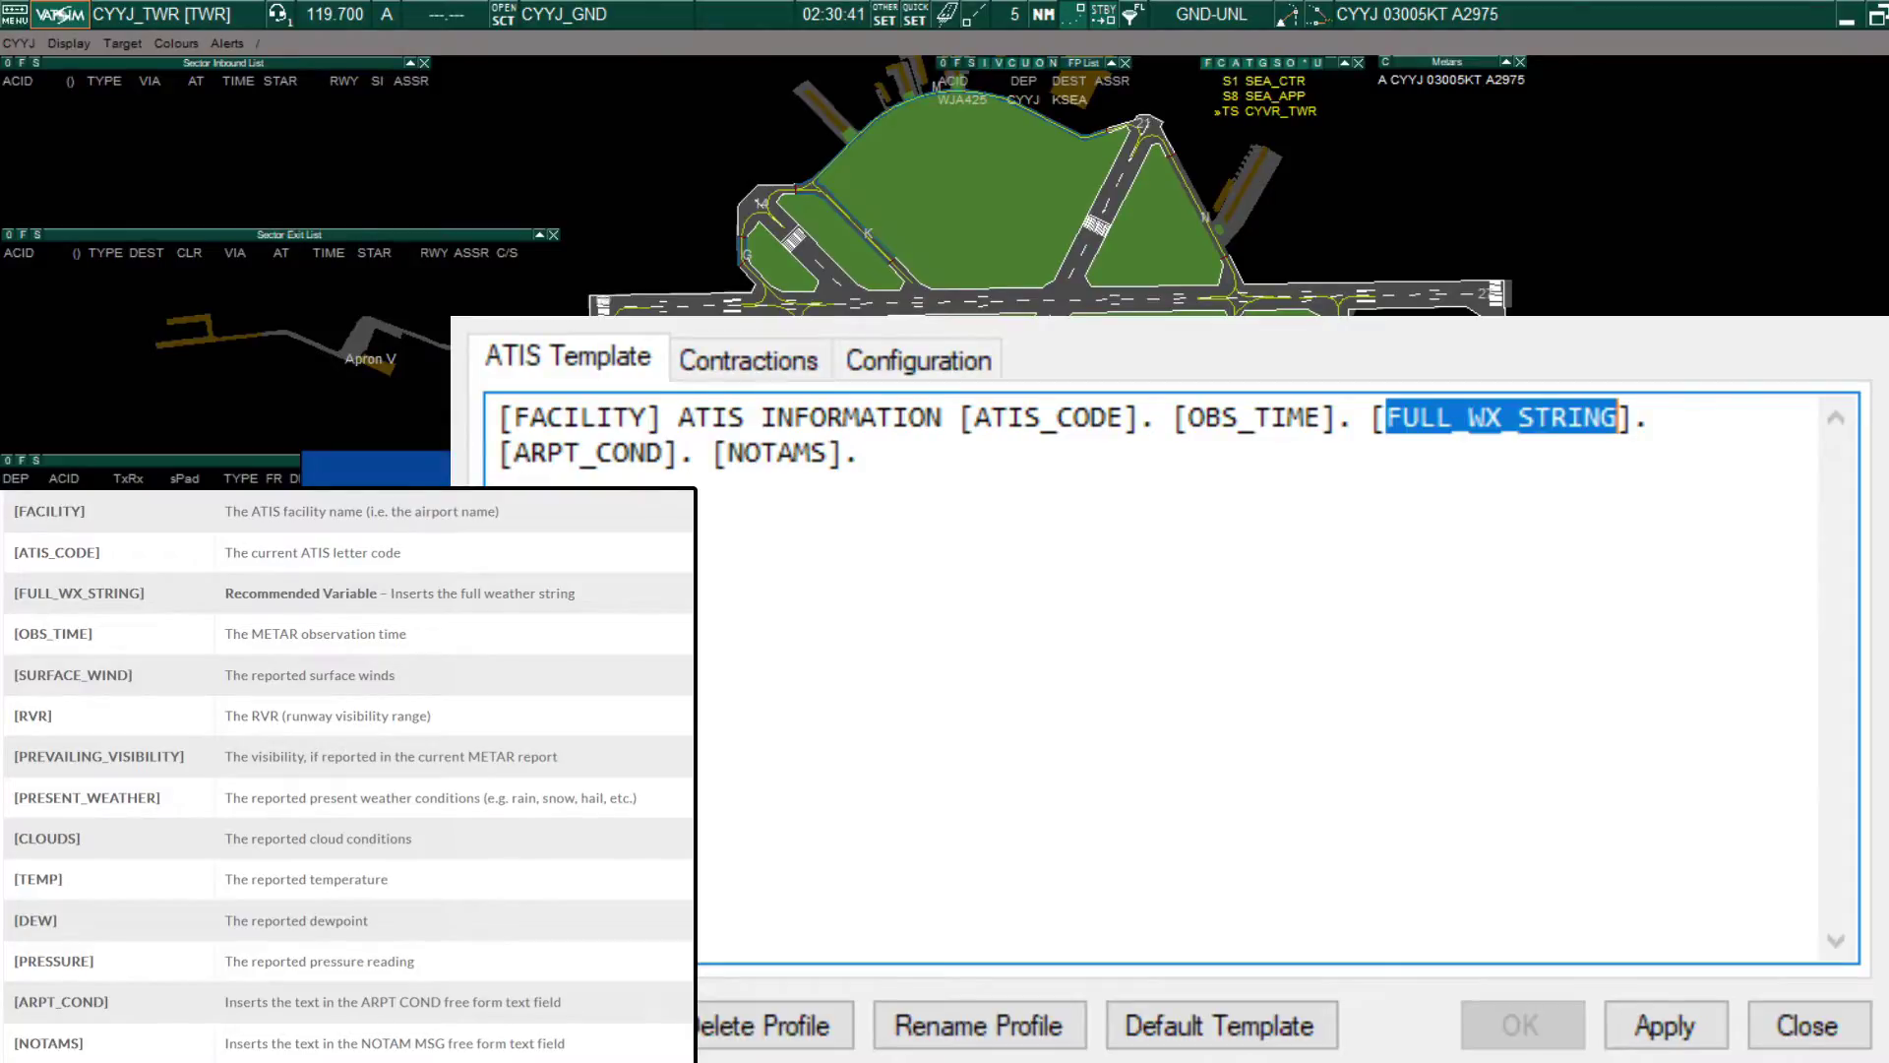
drag(536, 472, 719, 489)
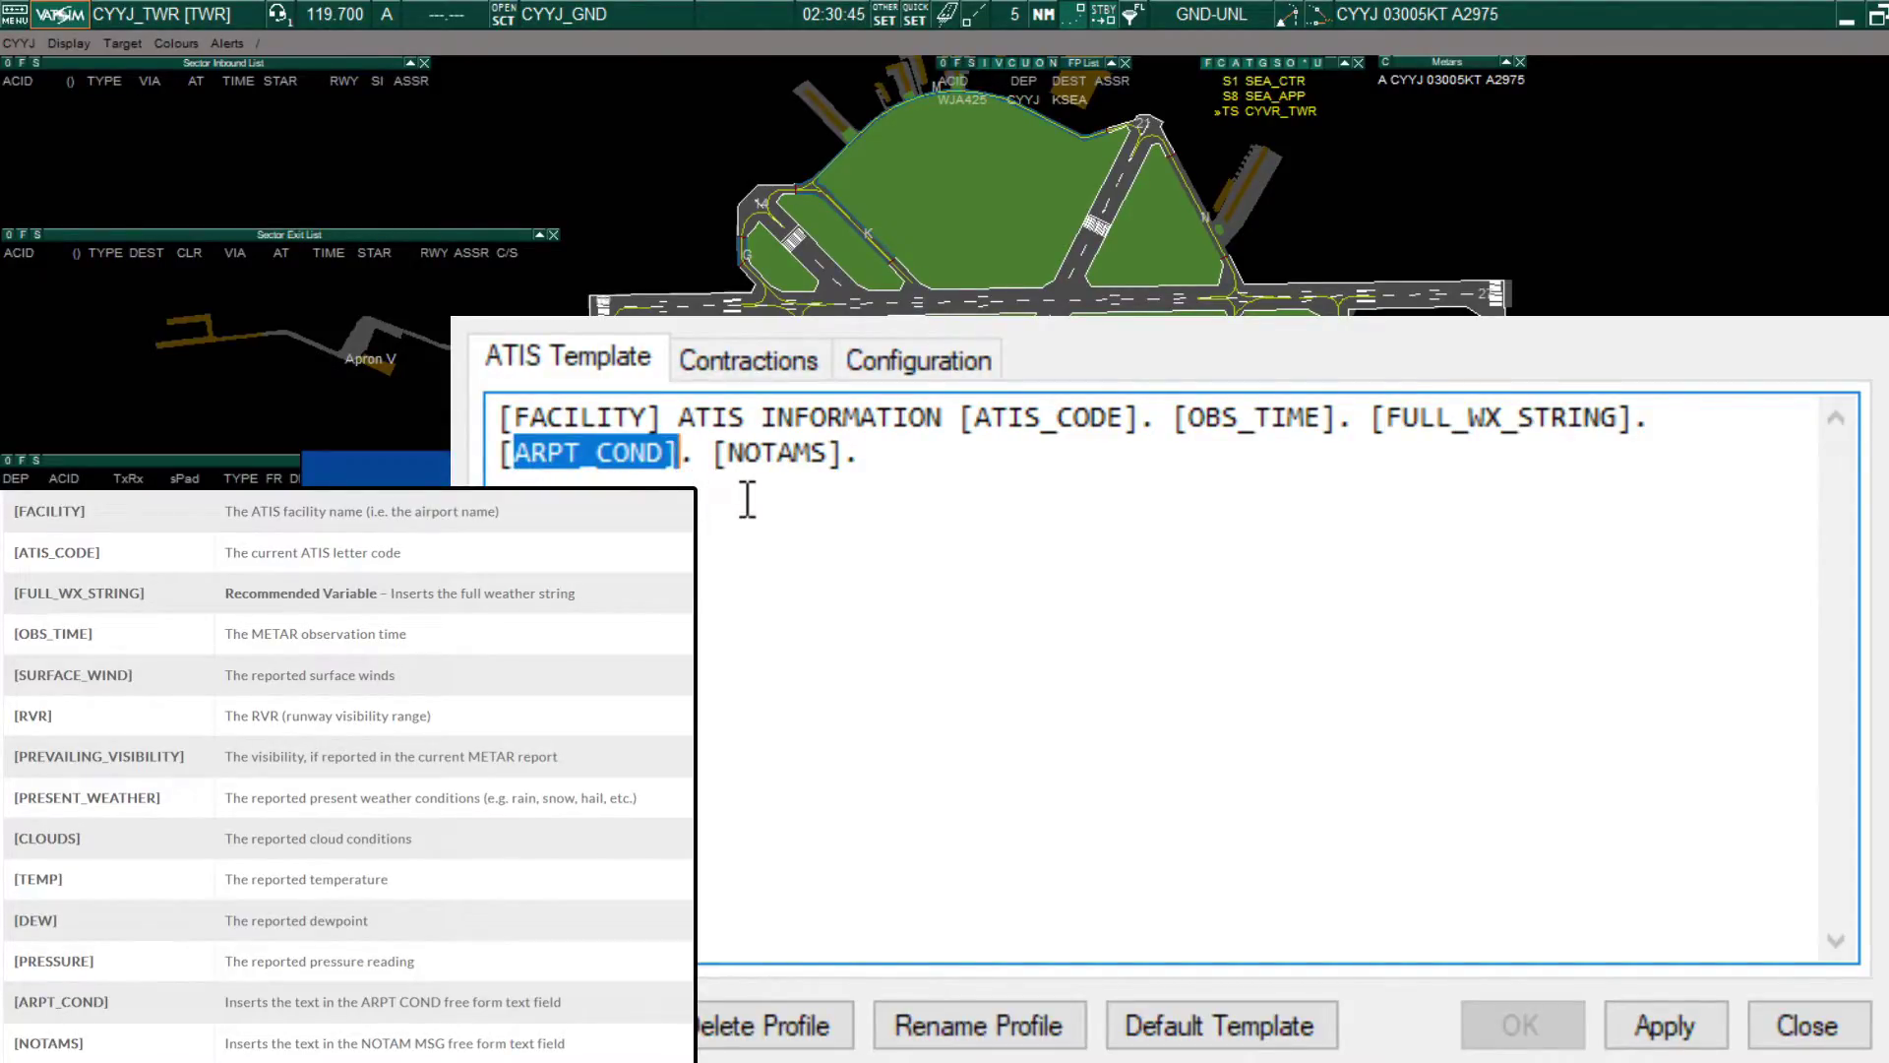
key(shift+Left)
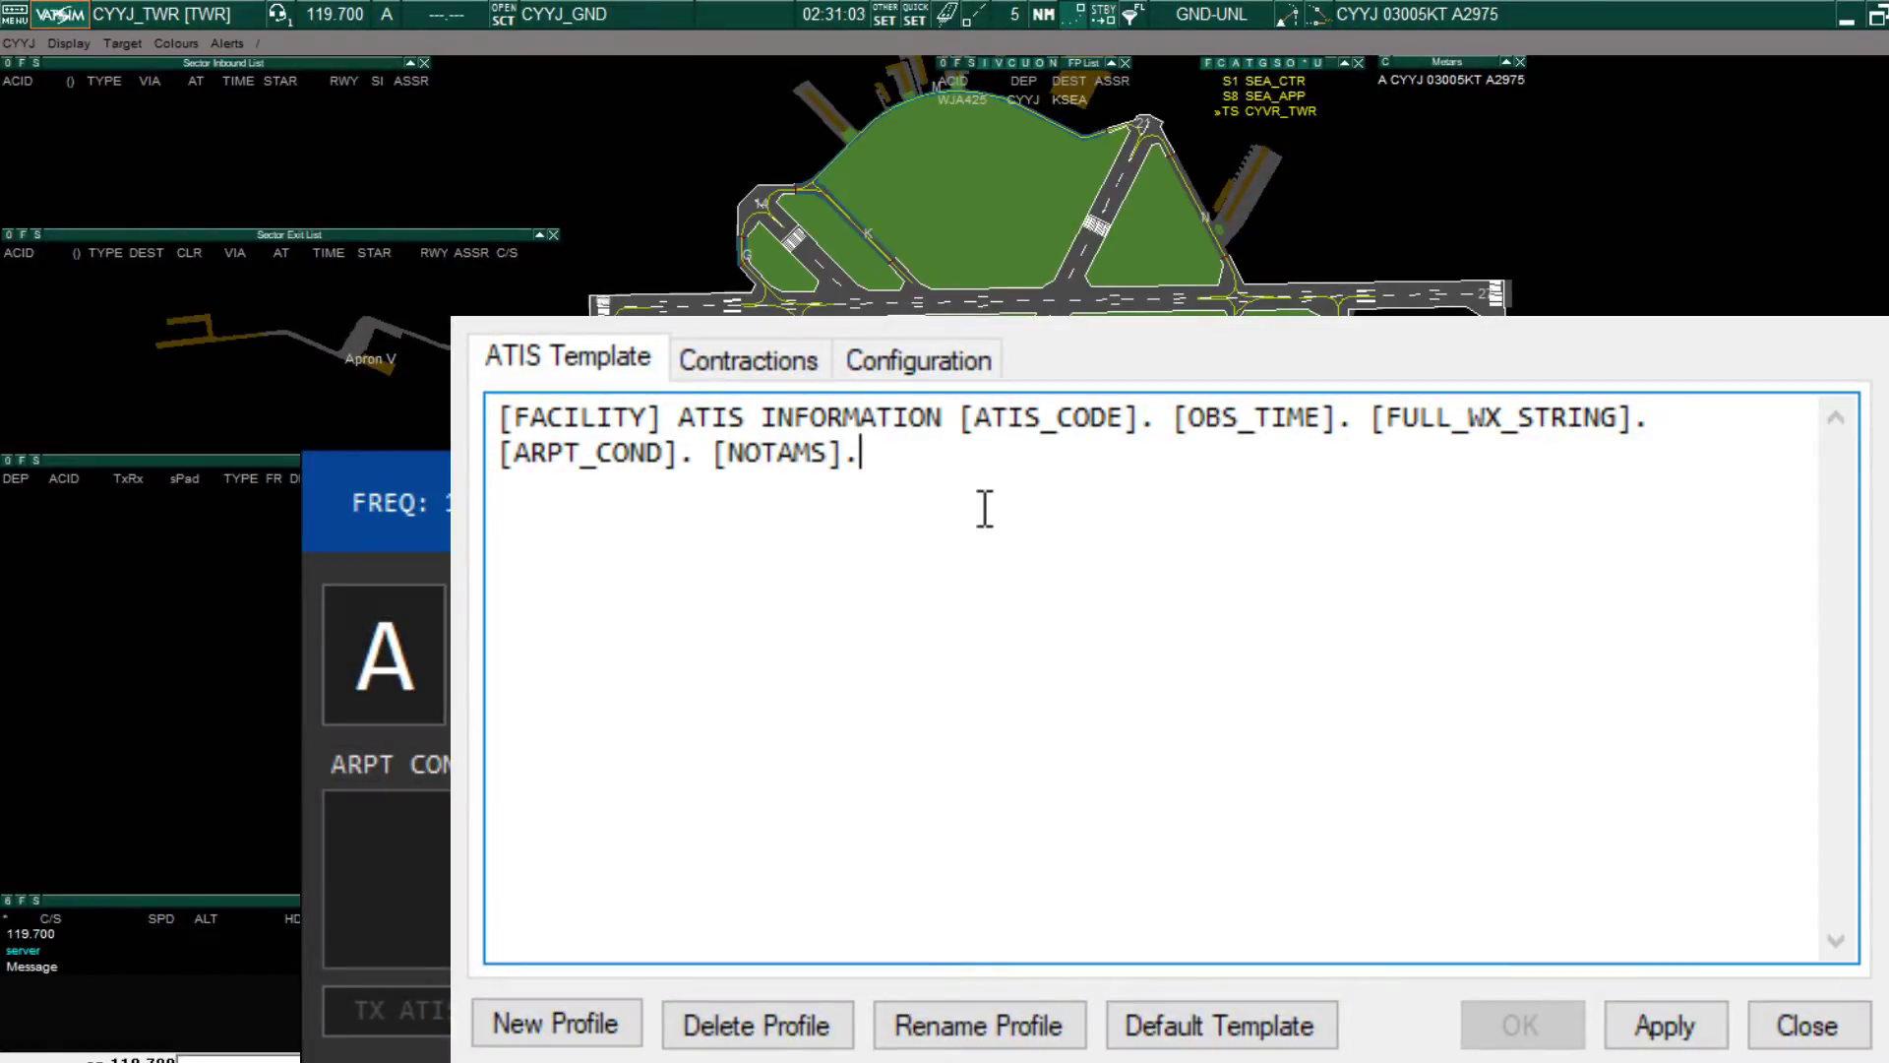
Cut [NOTAMS]. out of the template and paste it at the end of line 1.
key(ctrl+a)
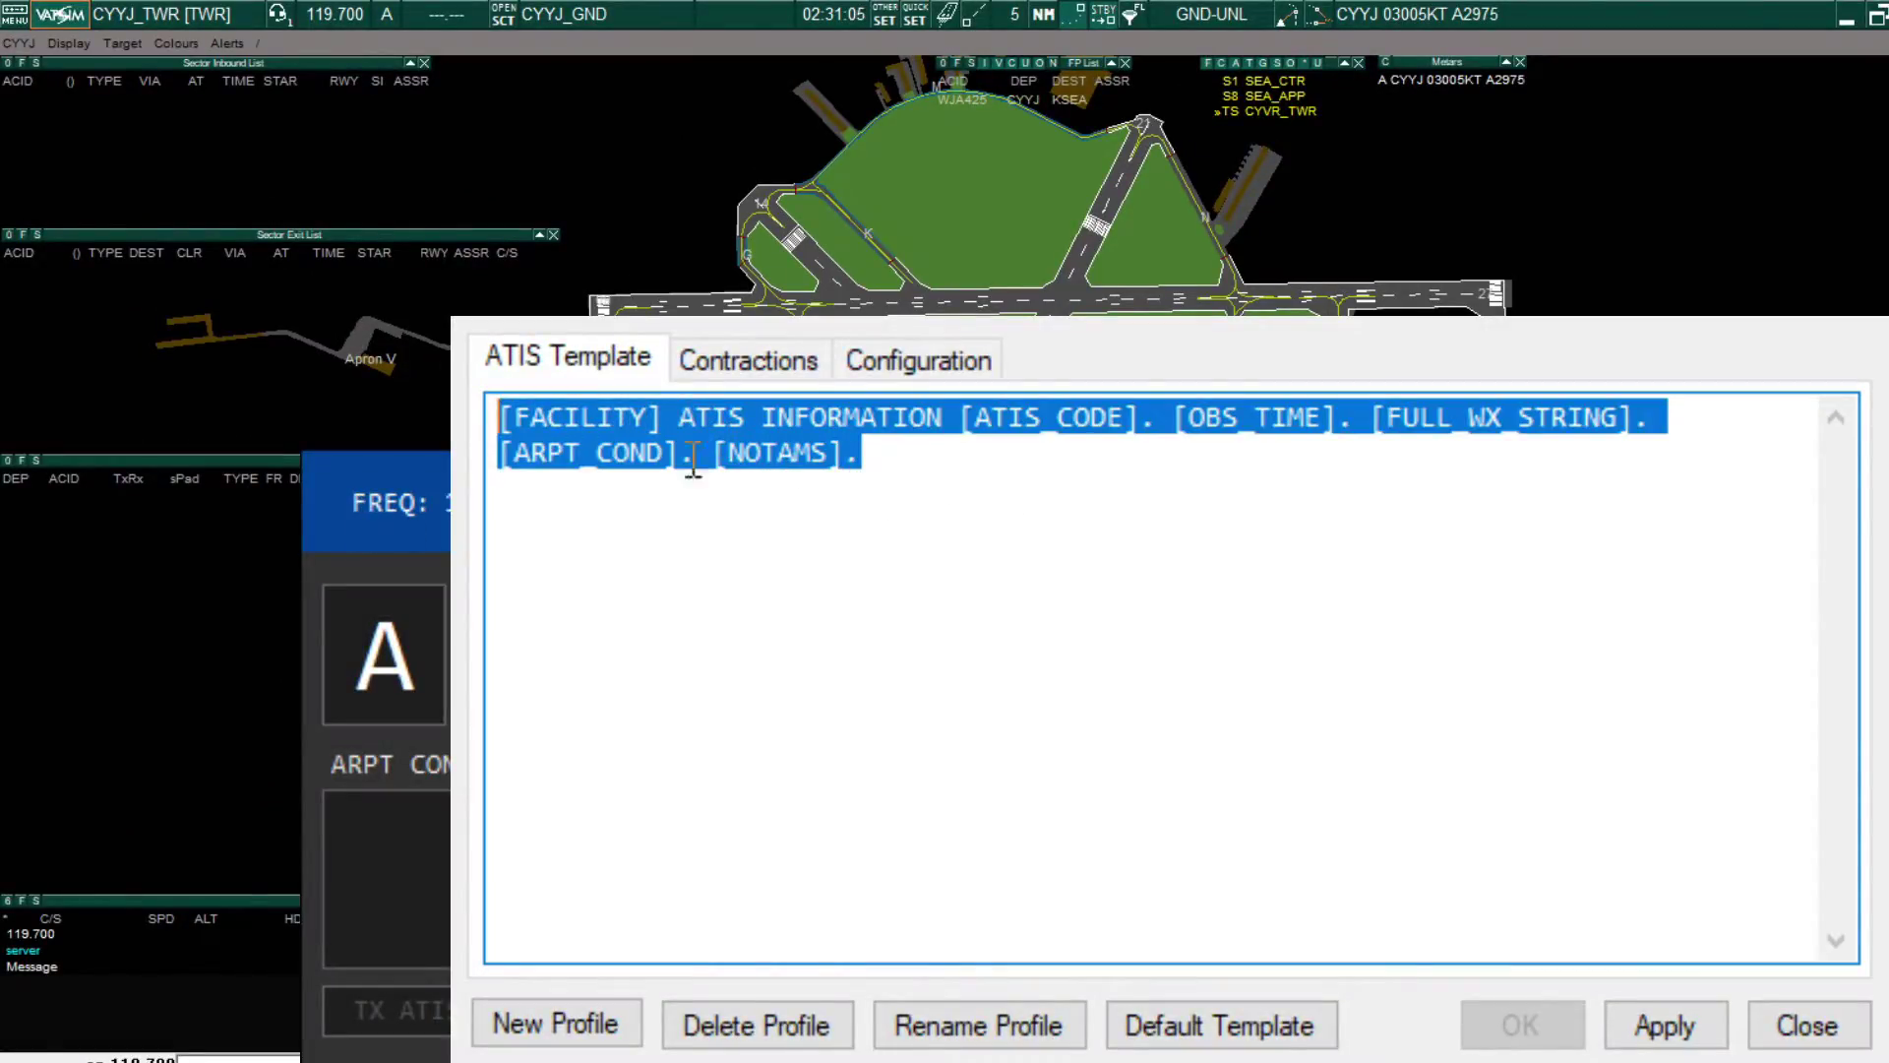
click(1166, 592)
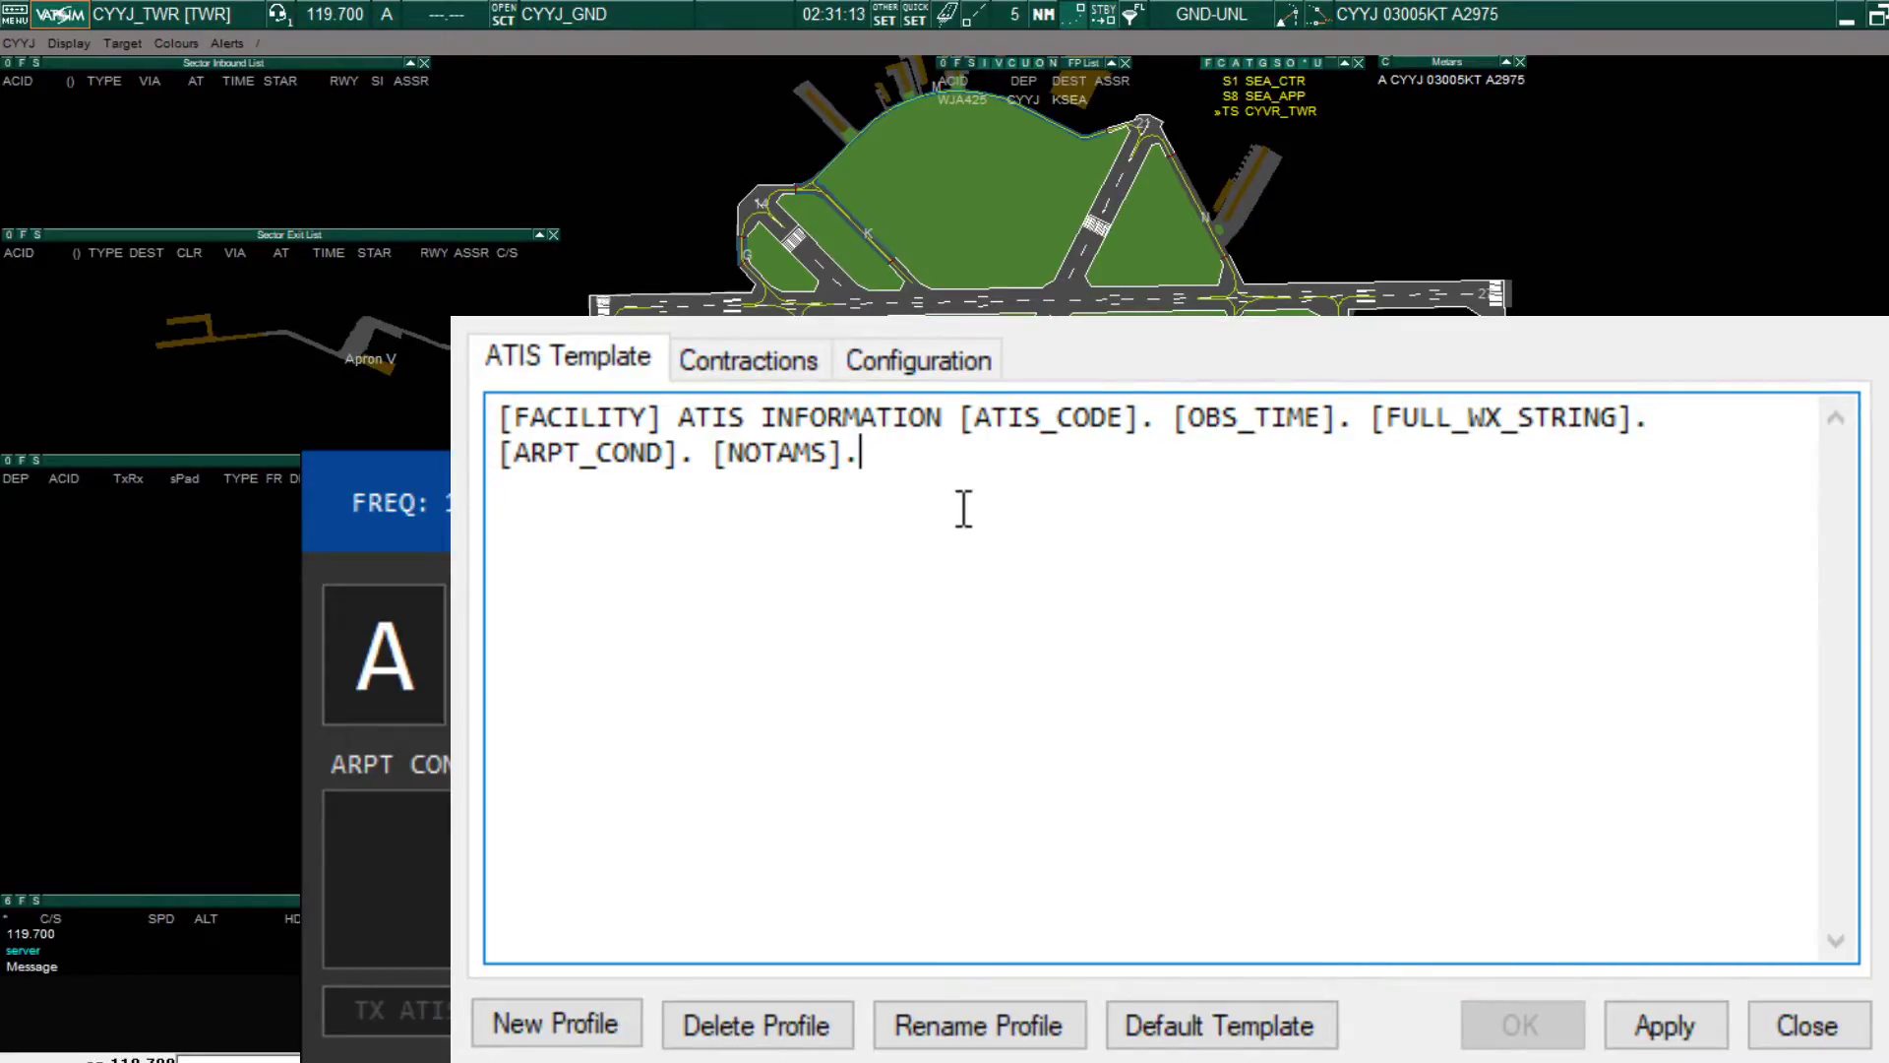
drag(945, 504, 785, 473)
key(ctrl+c)
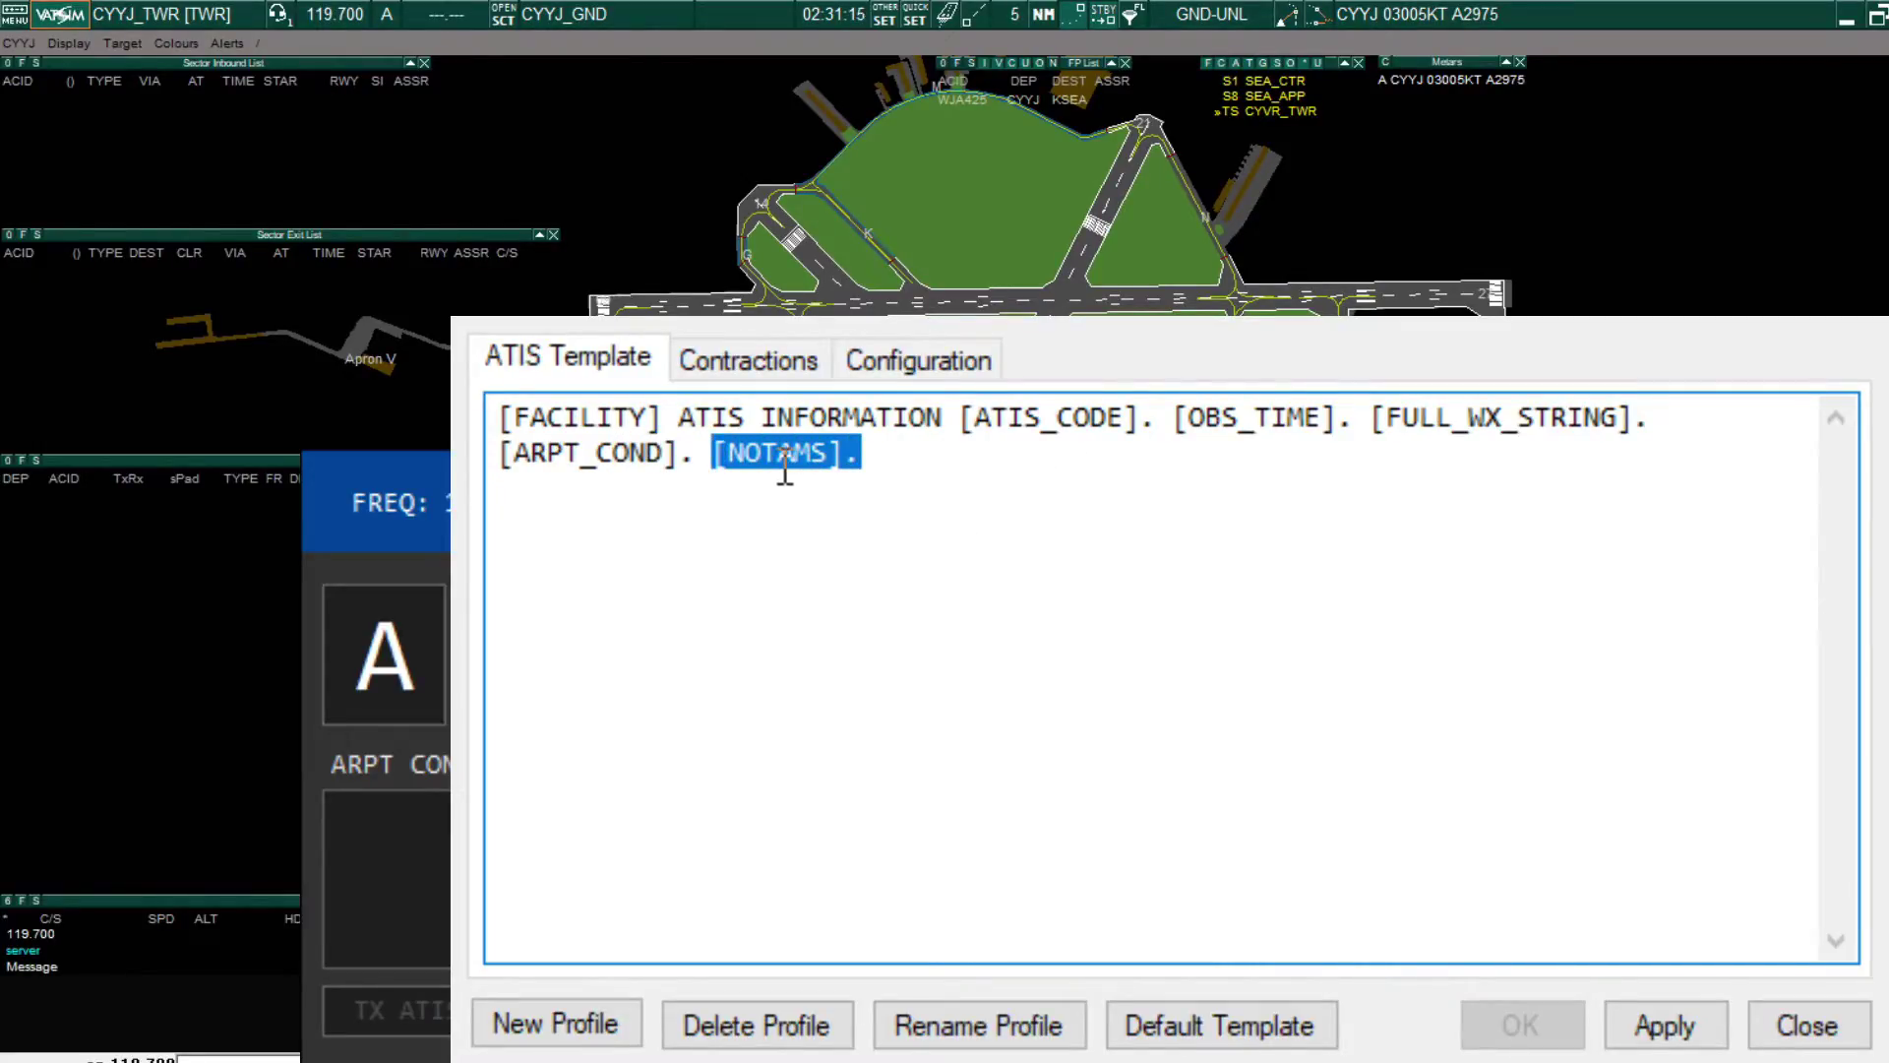
key(BackSpace)
click(1668, 417)
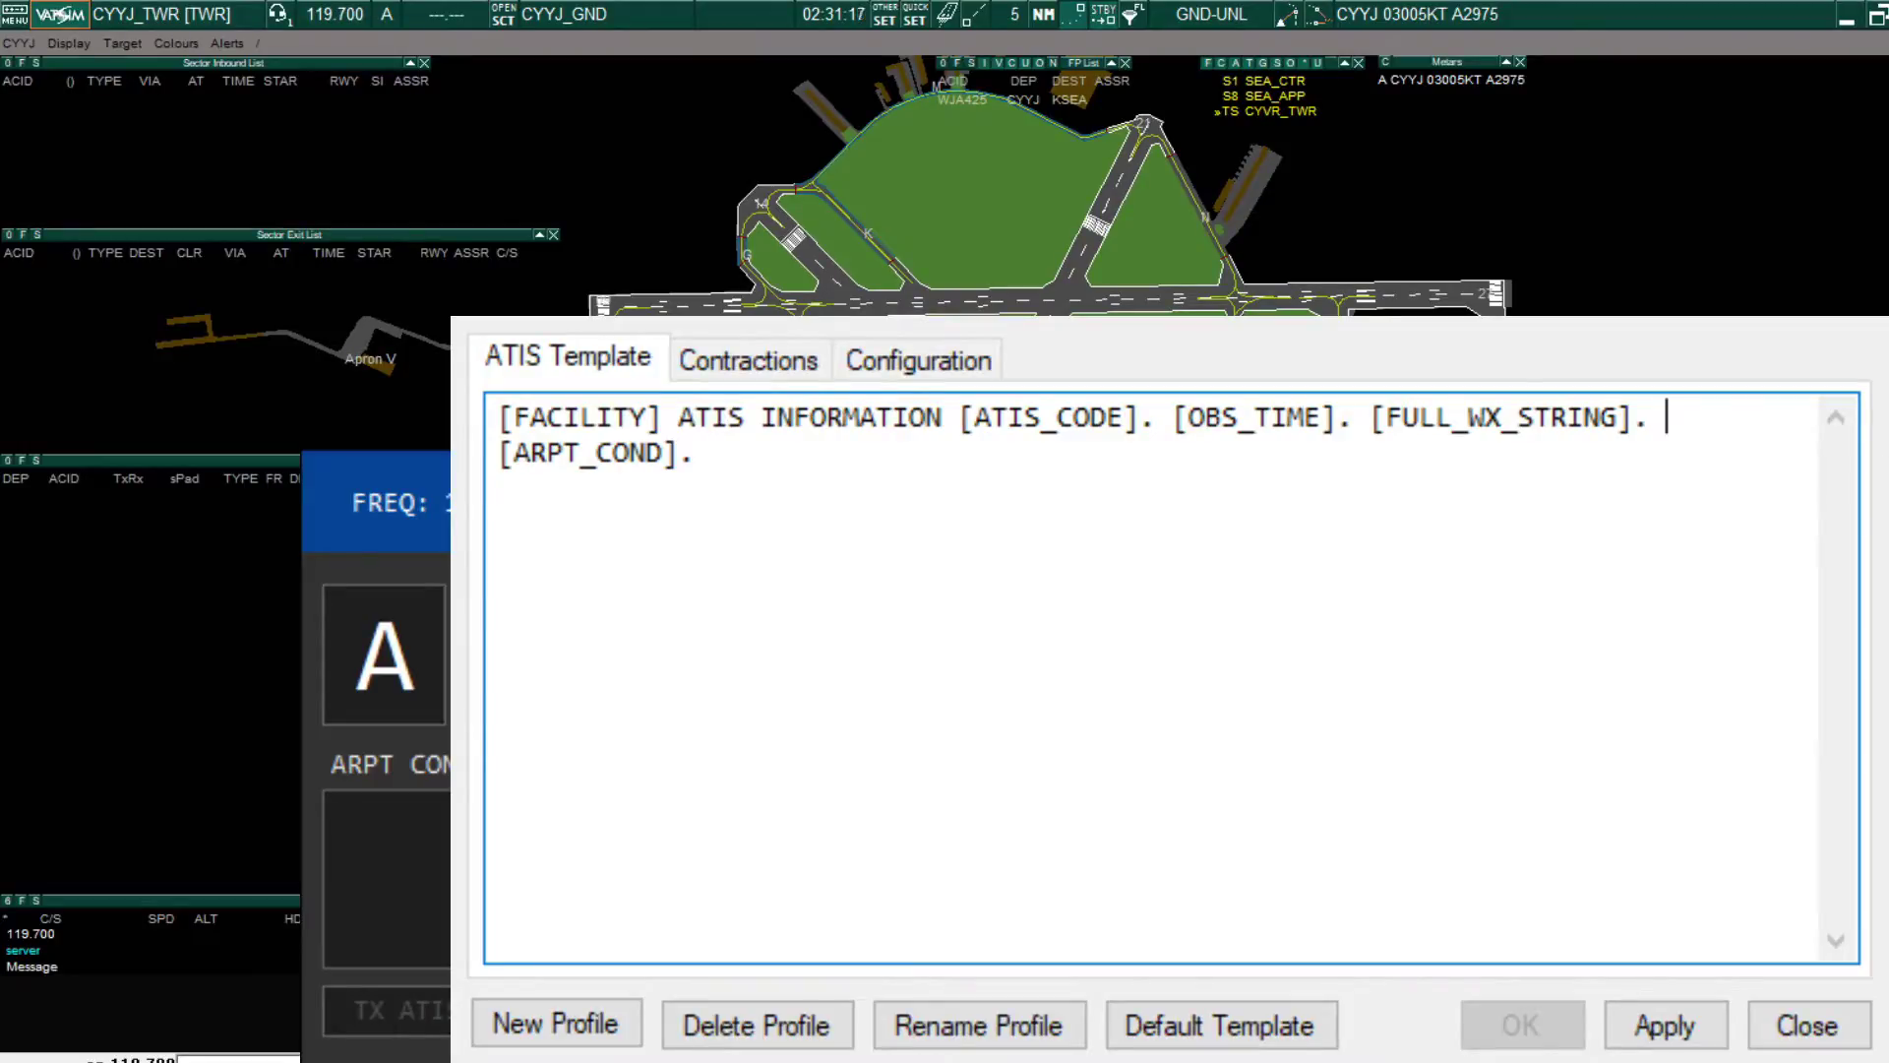
key(ctrl+v)
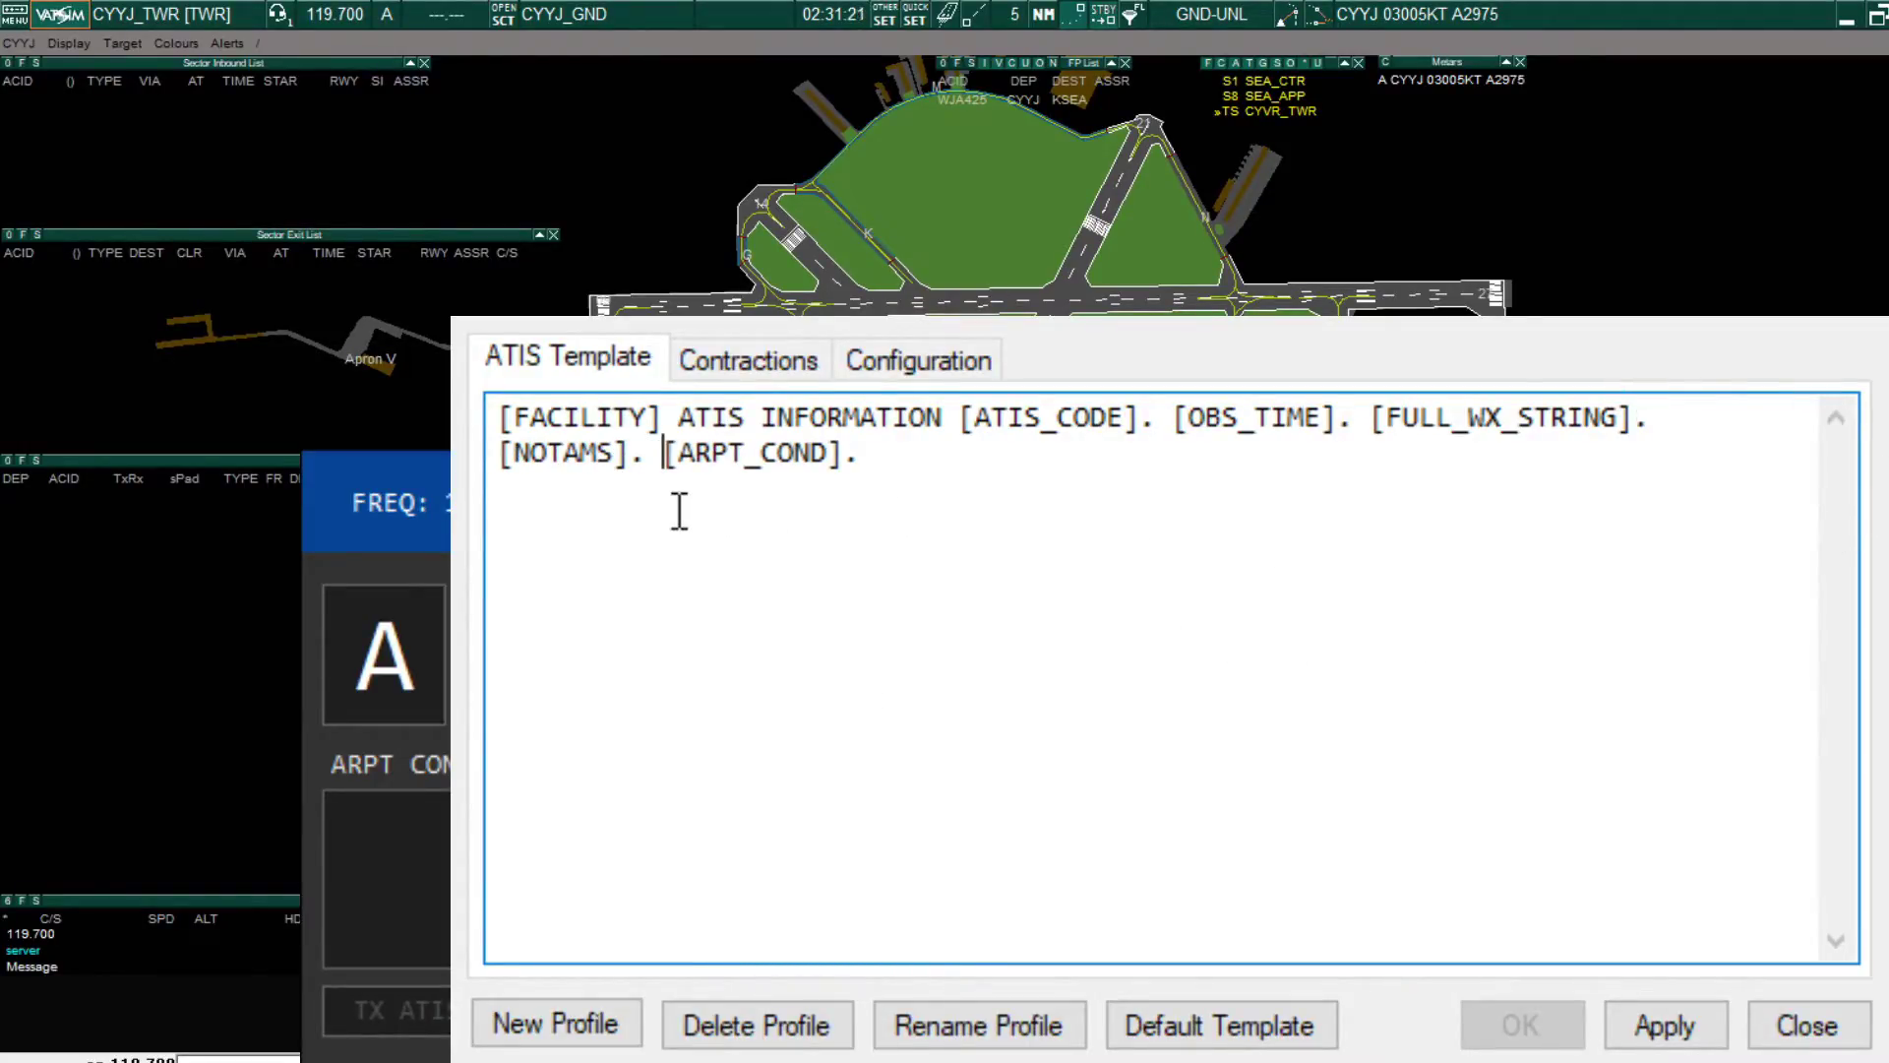
Cut [NOTAMS]. again, remove the trailing space, and paste it after [ARPT_COND].
key(shift+Home)
key(ctrl+x)
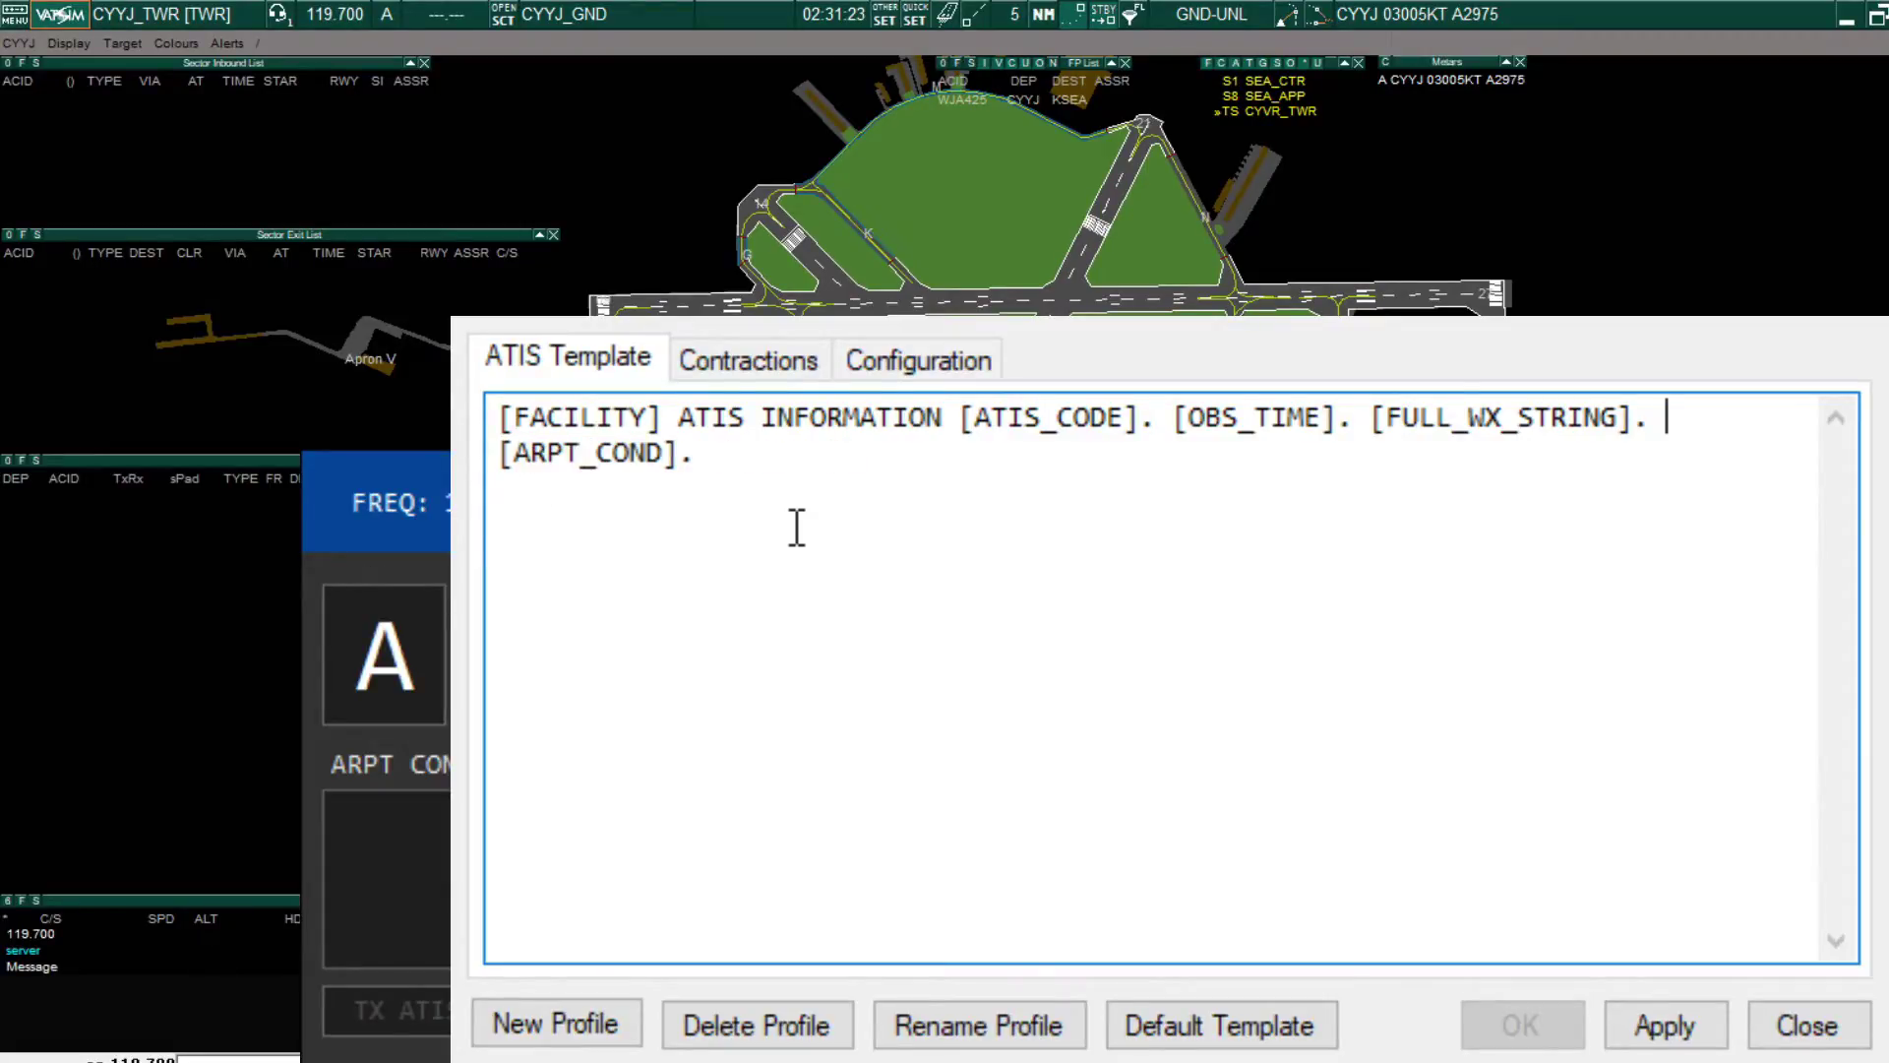
key(BackSpace)
click(799, 517)
key(ctrl+v)
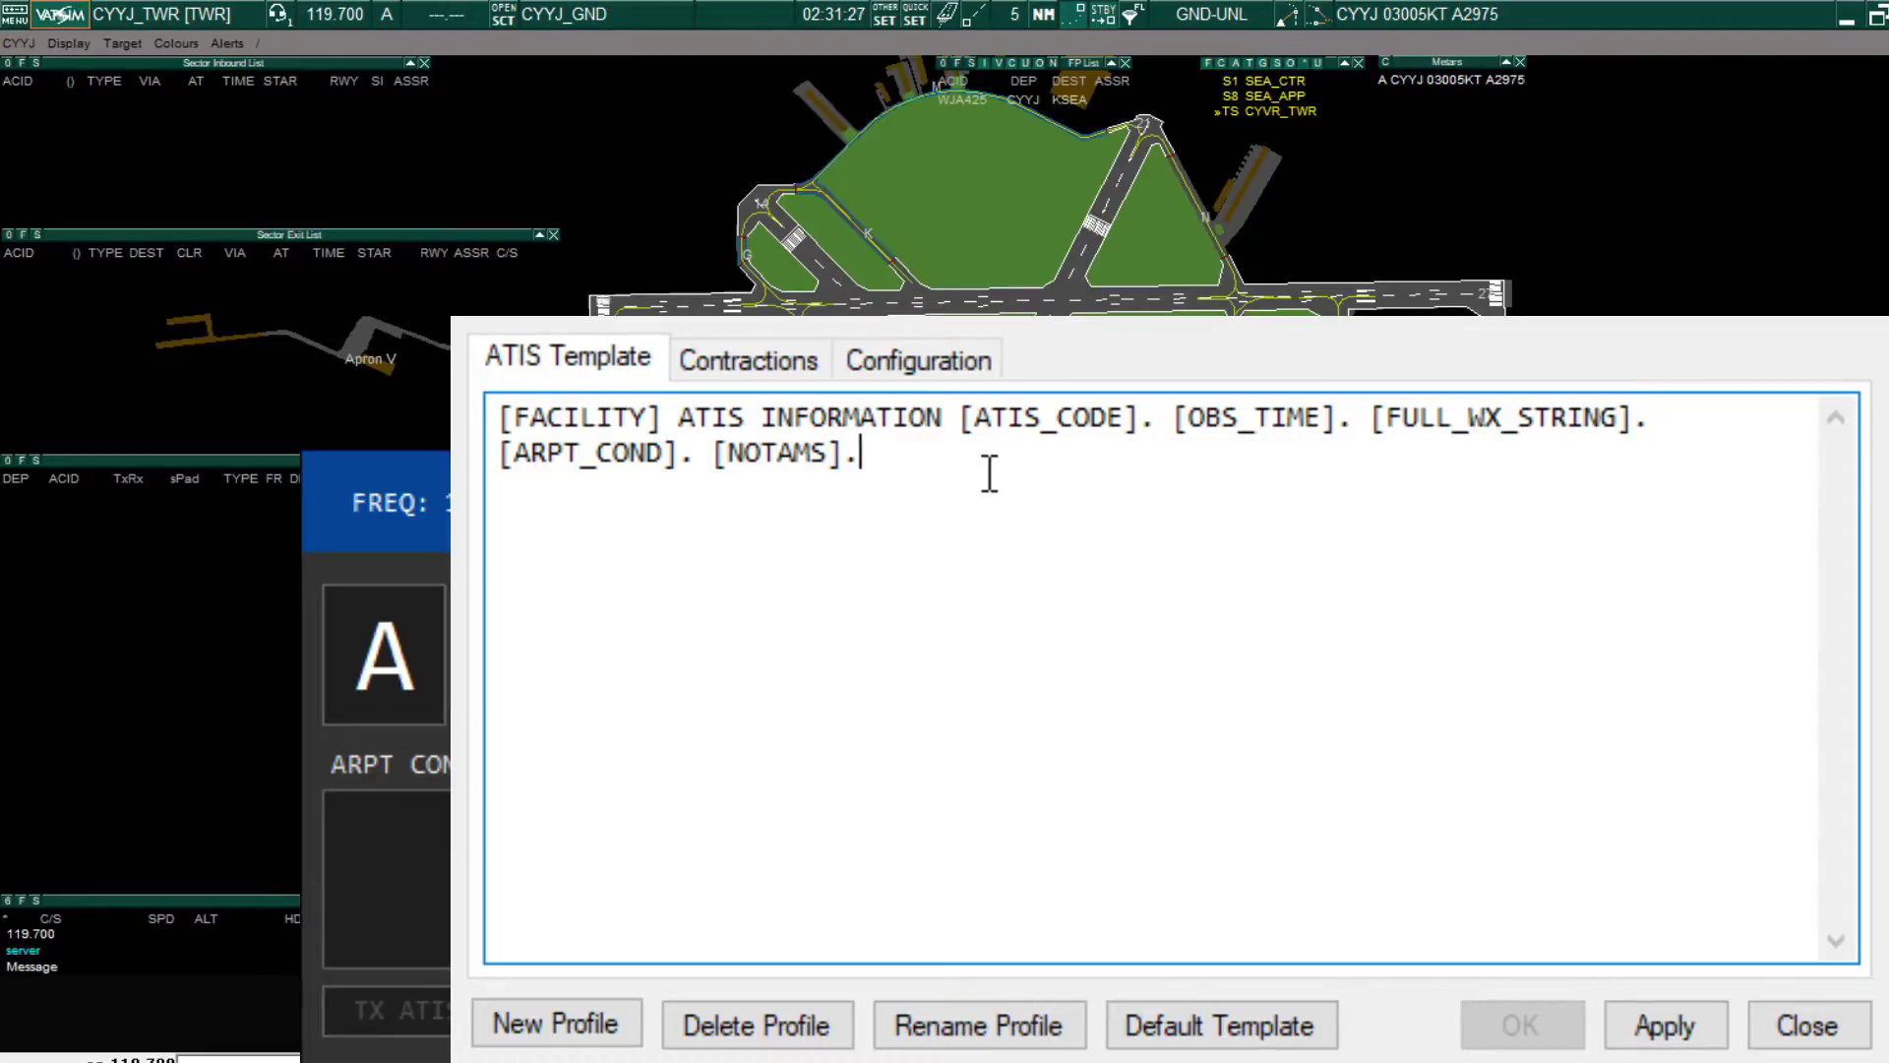
In Contractions, add a new row with RNAV as the Find text.
click(793, 380)
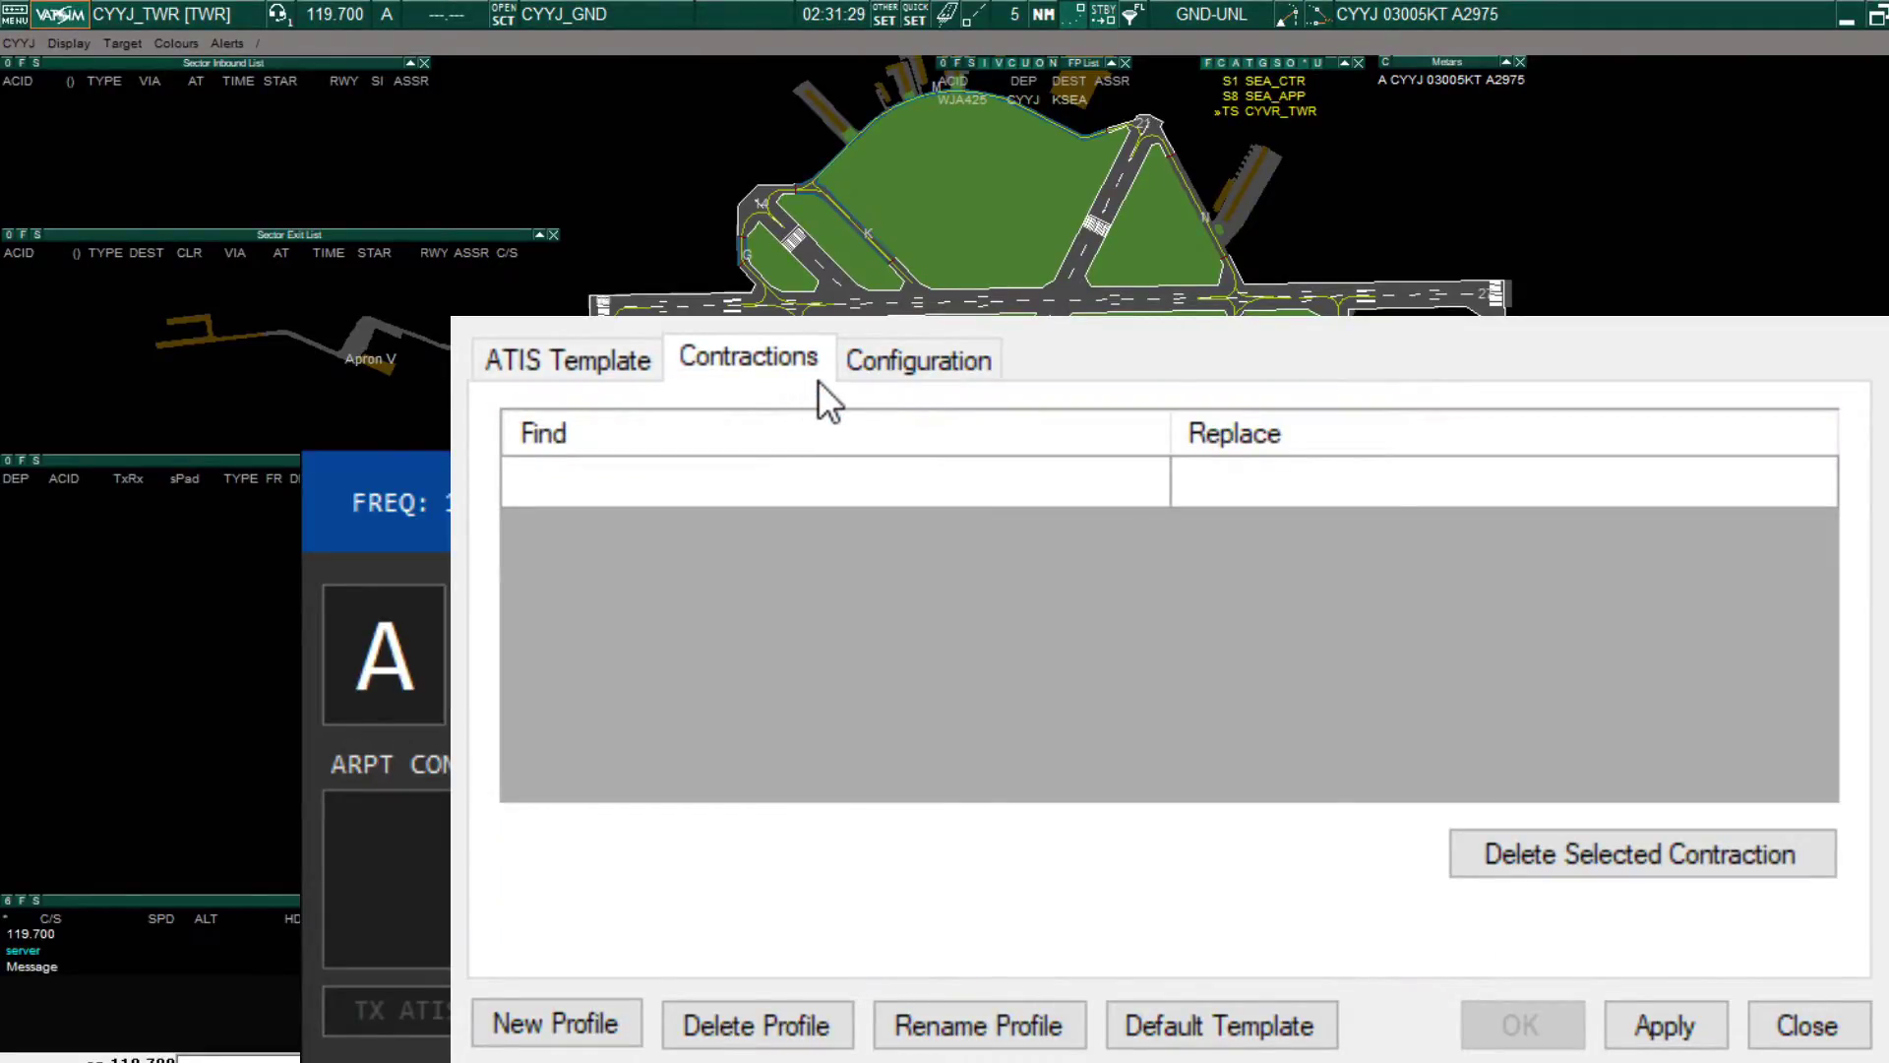
click(876, 469)
click(641, 523)
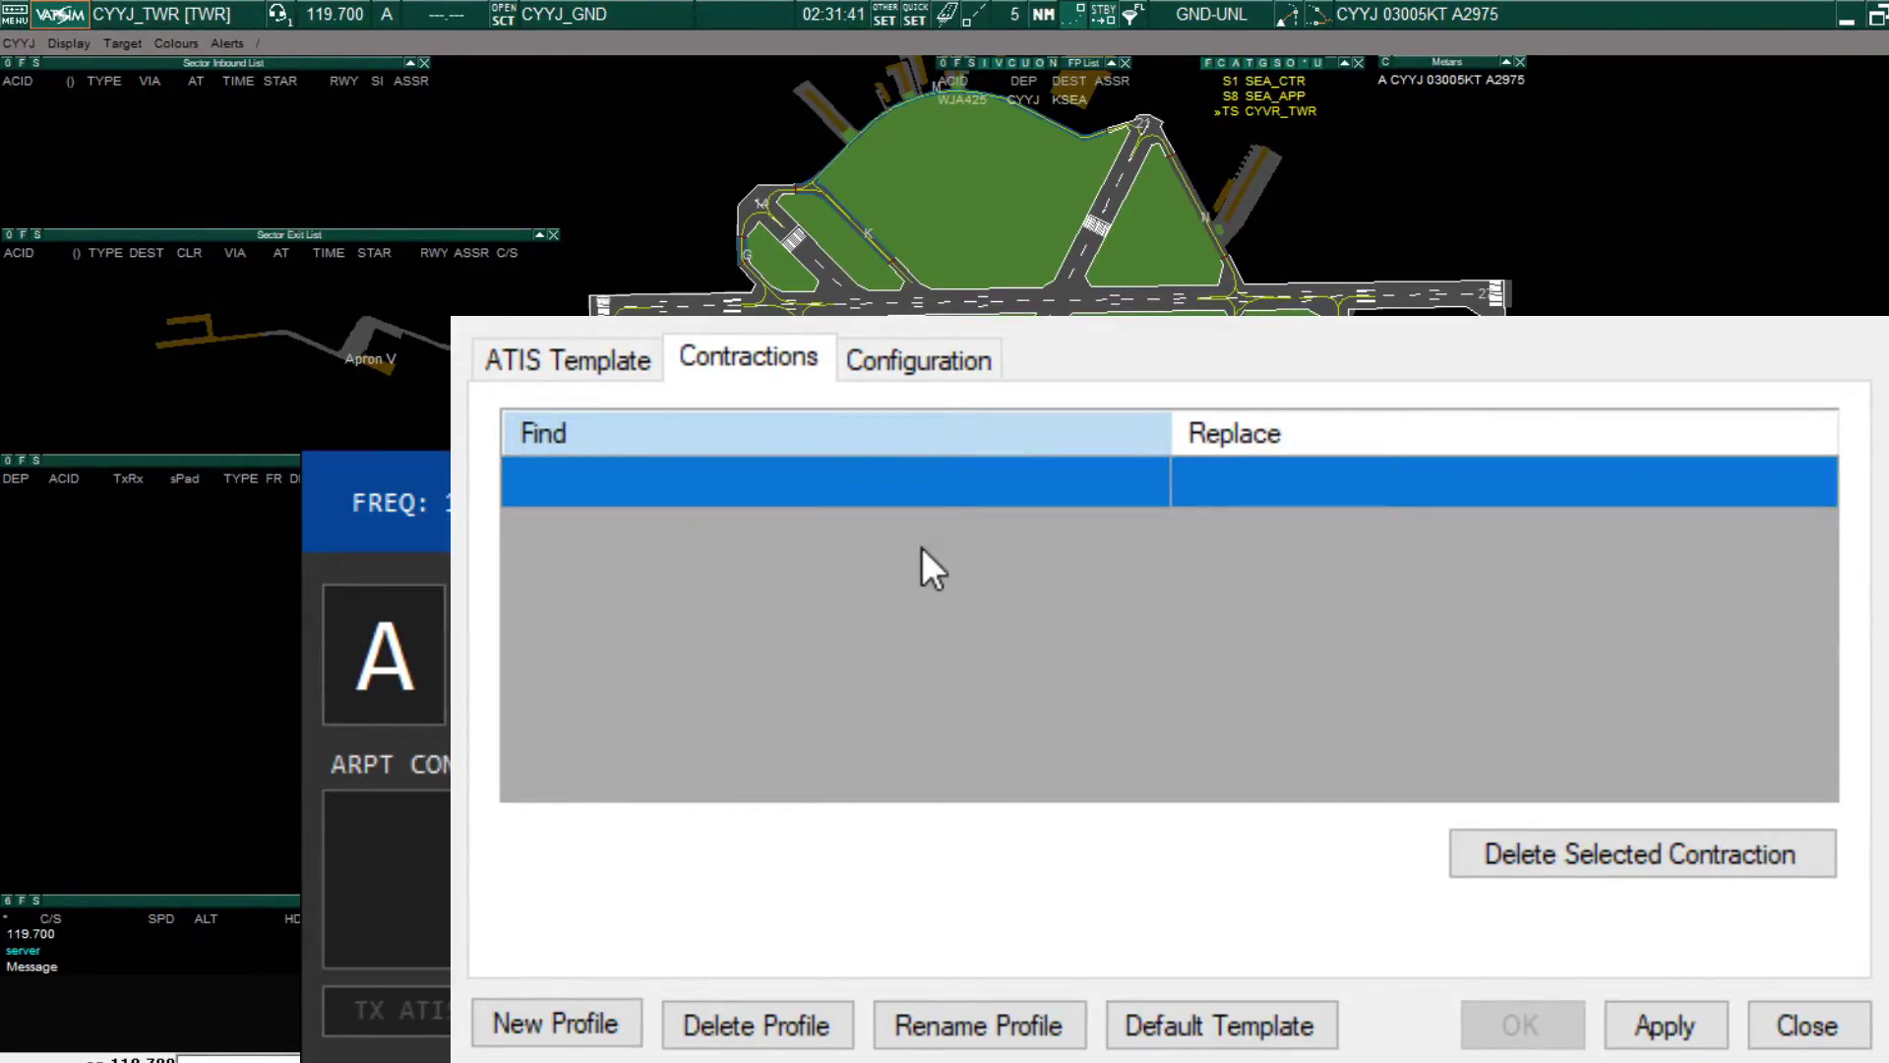
click(901, 522)
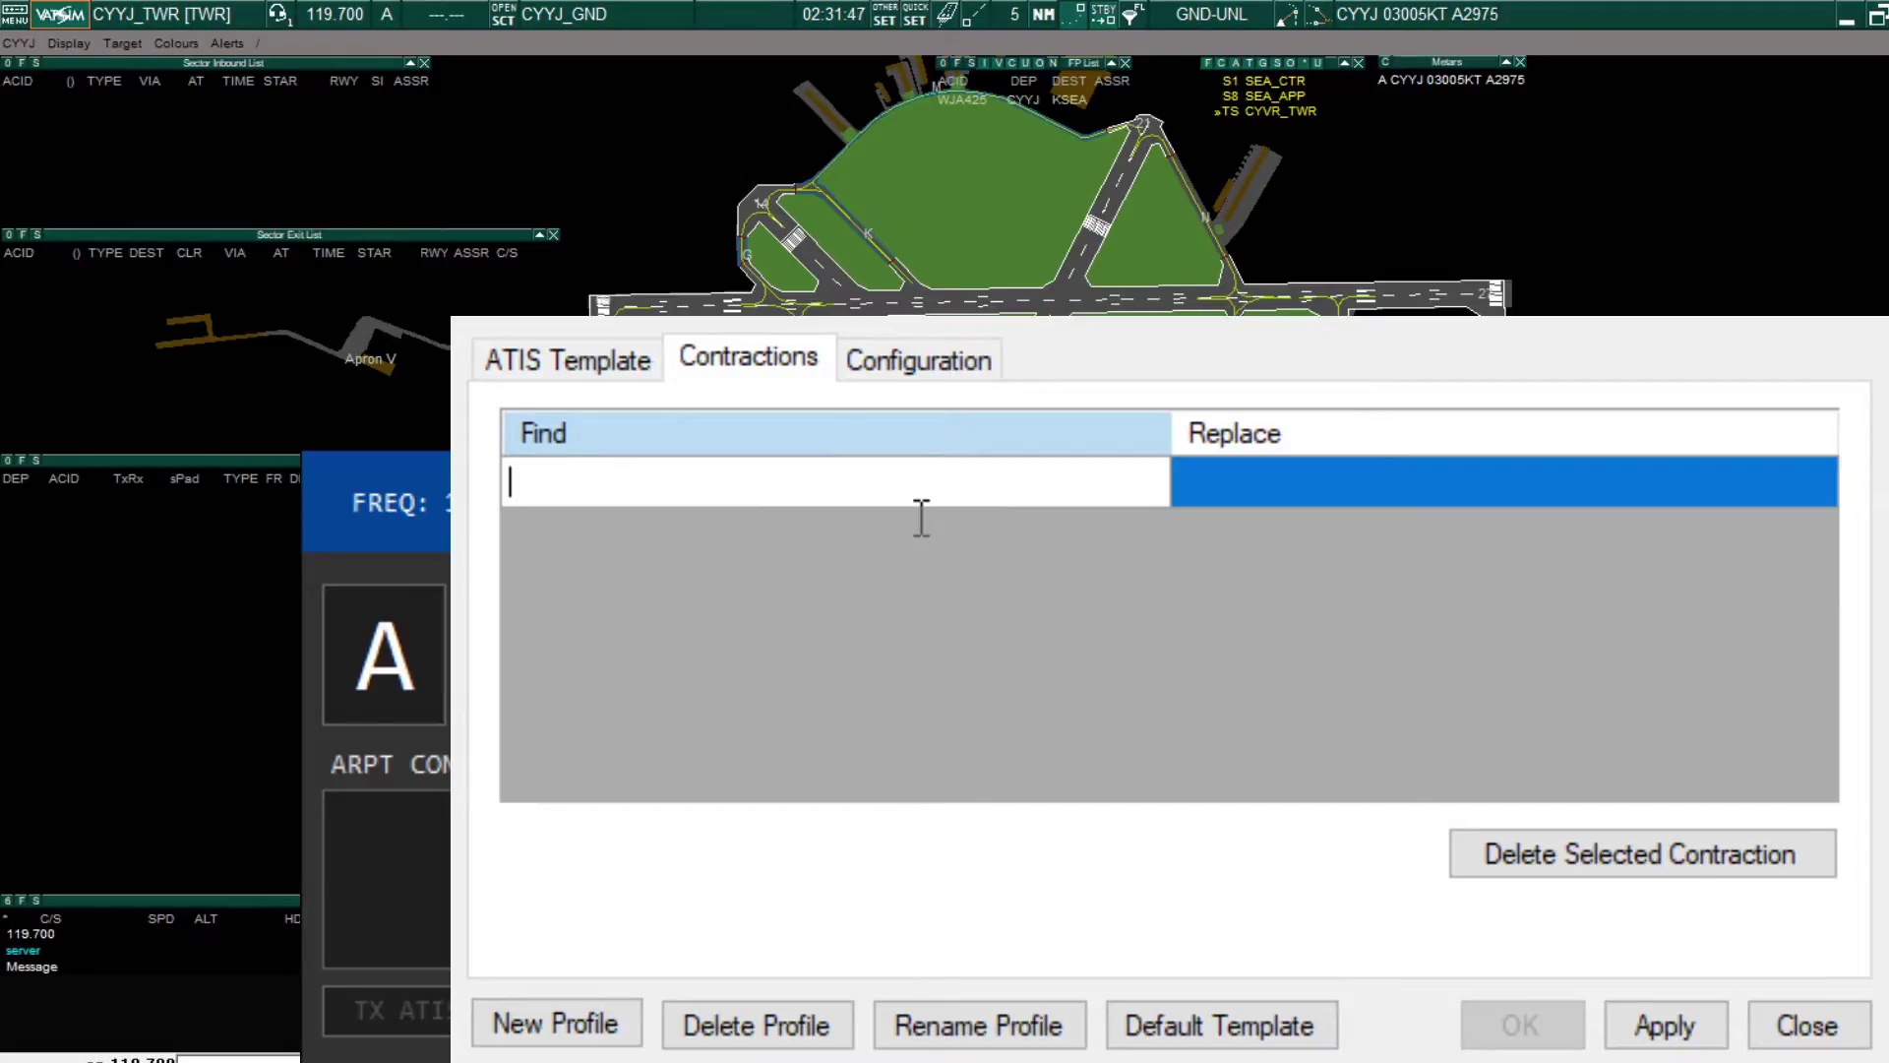
text(RN)
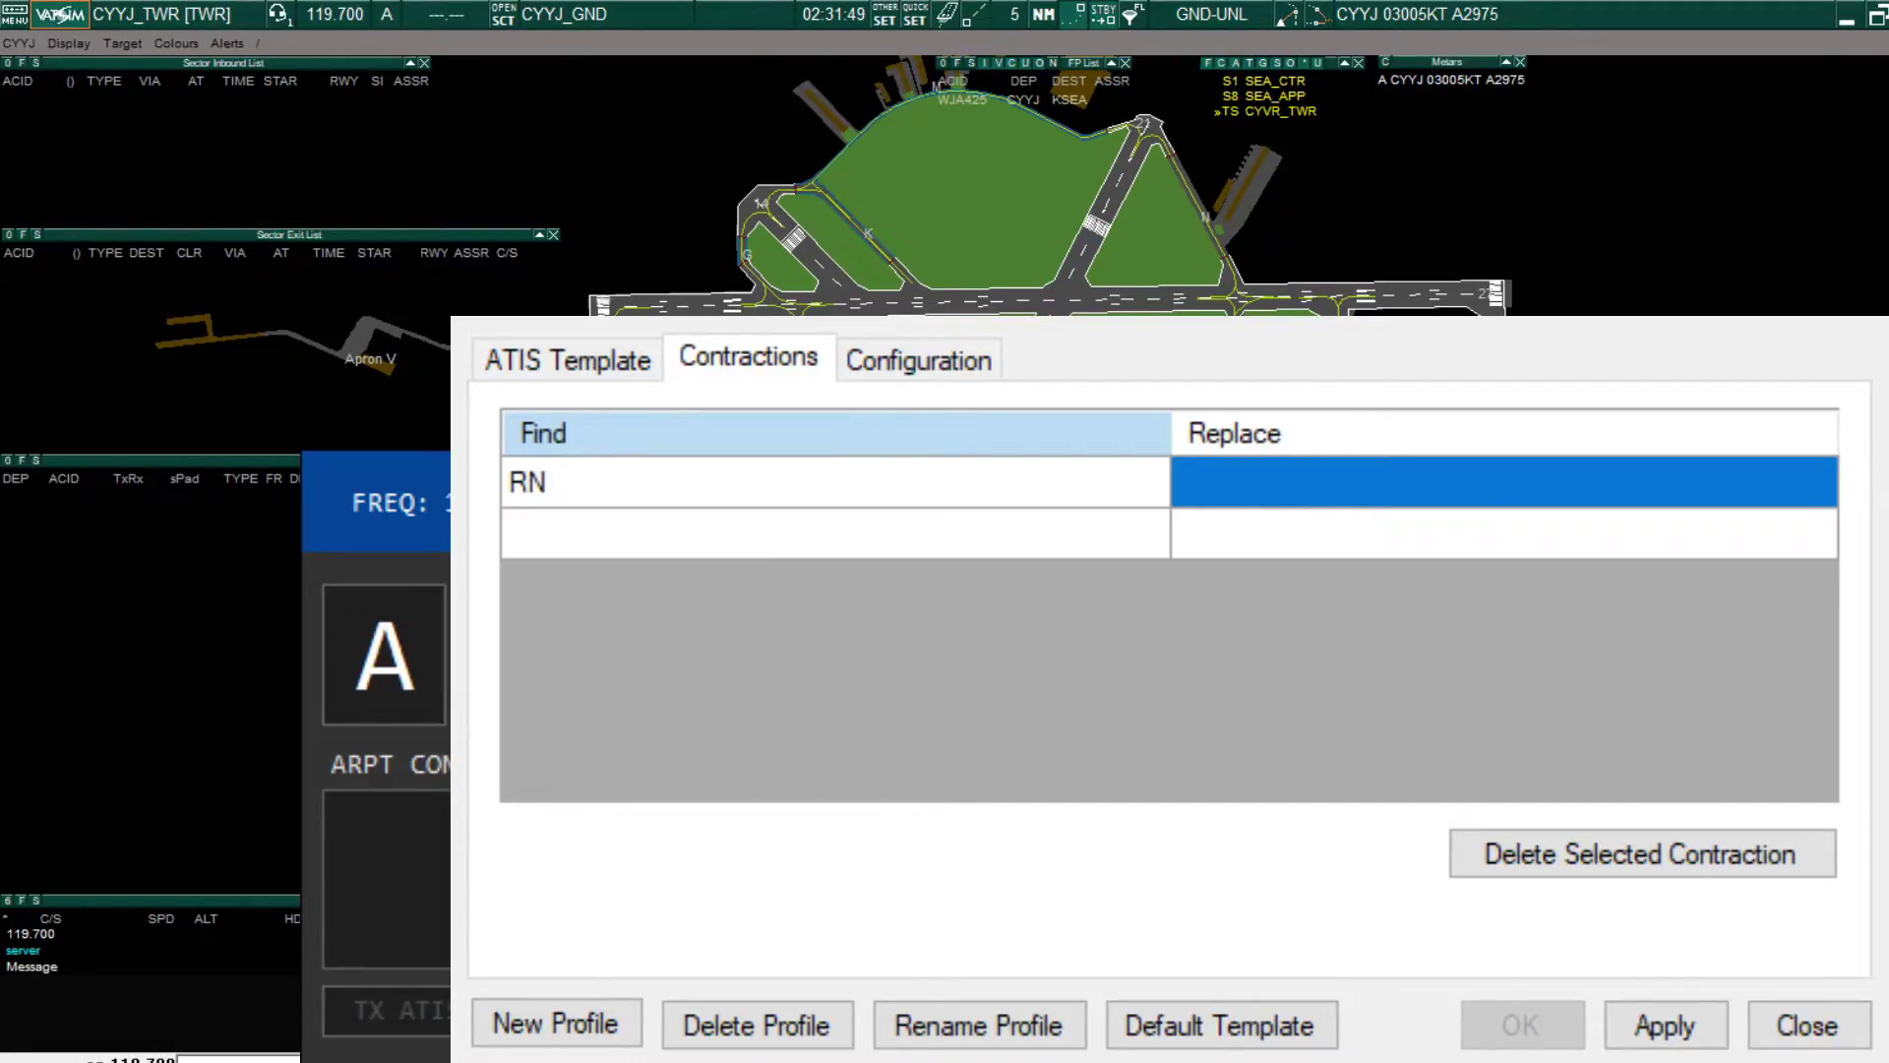
text(AV)
click(1389, 505)
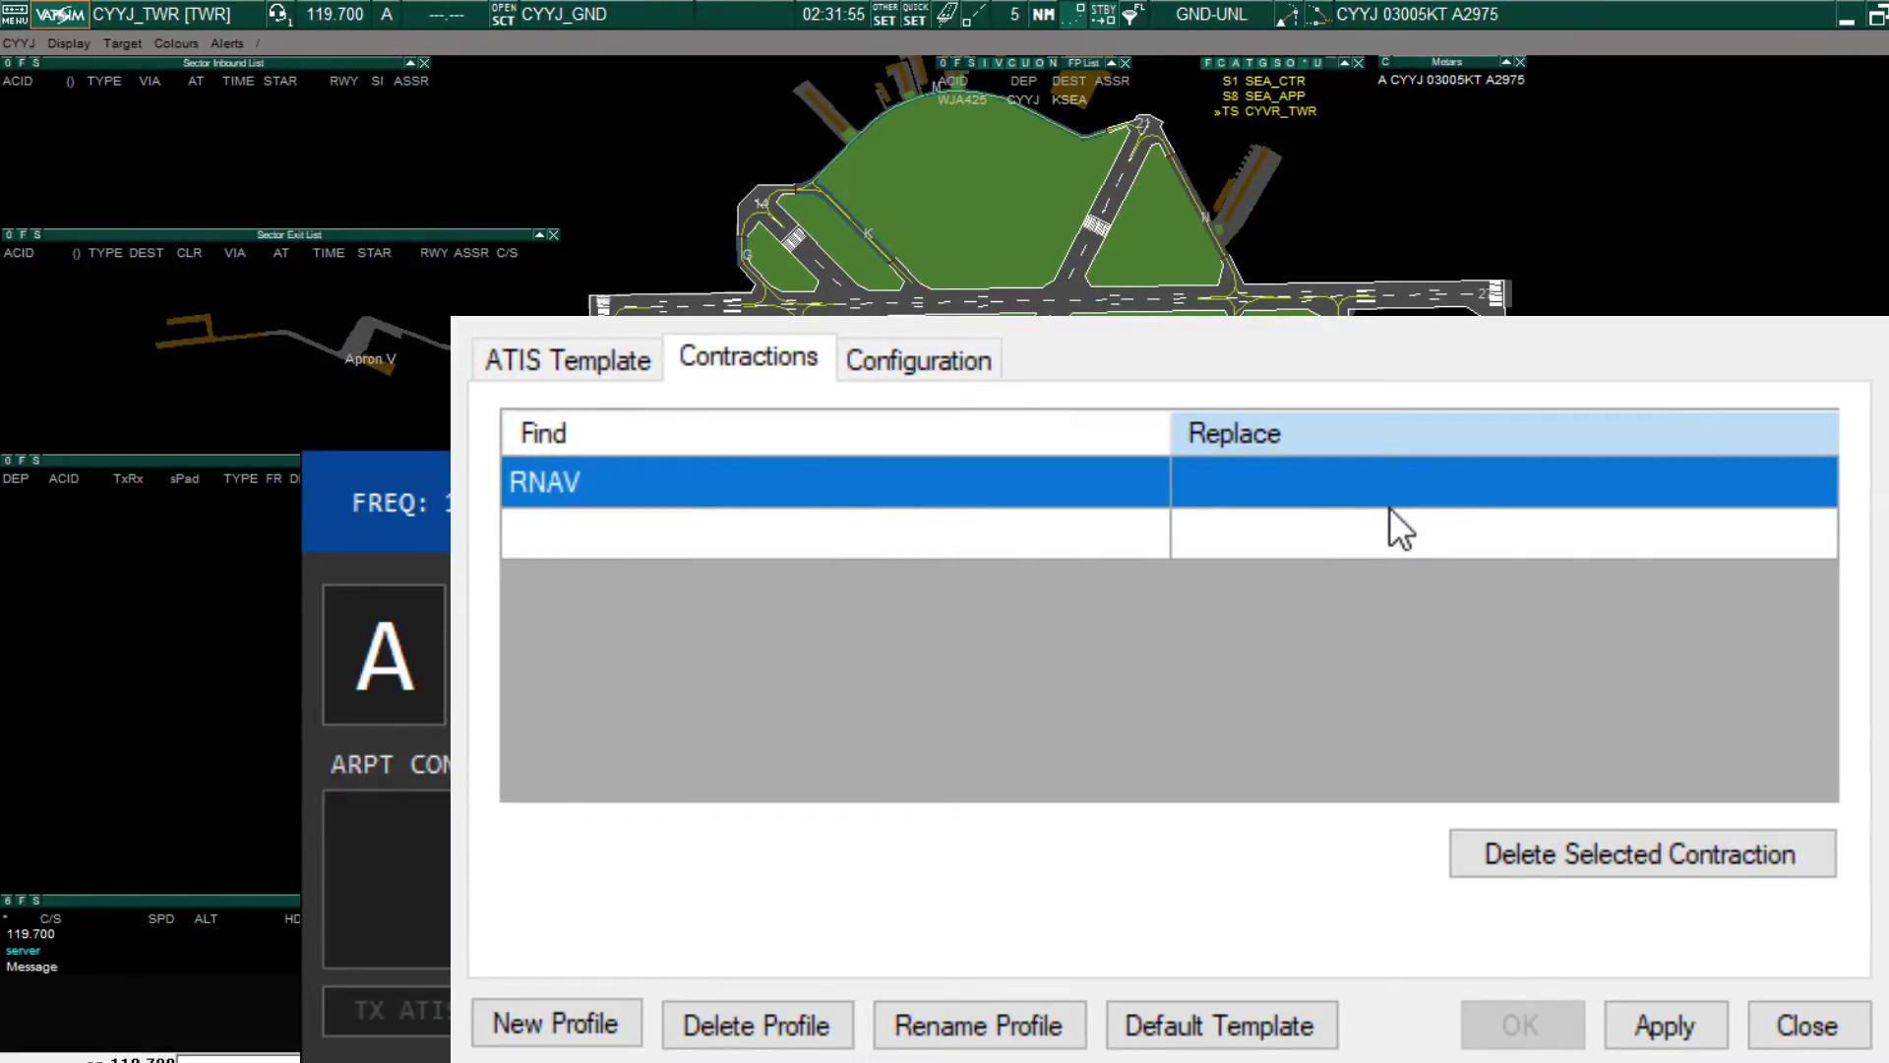
Enter ARE-NAV as the replacement text for RNAV.
click(1389, 505)
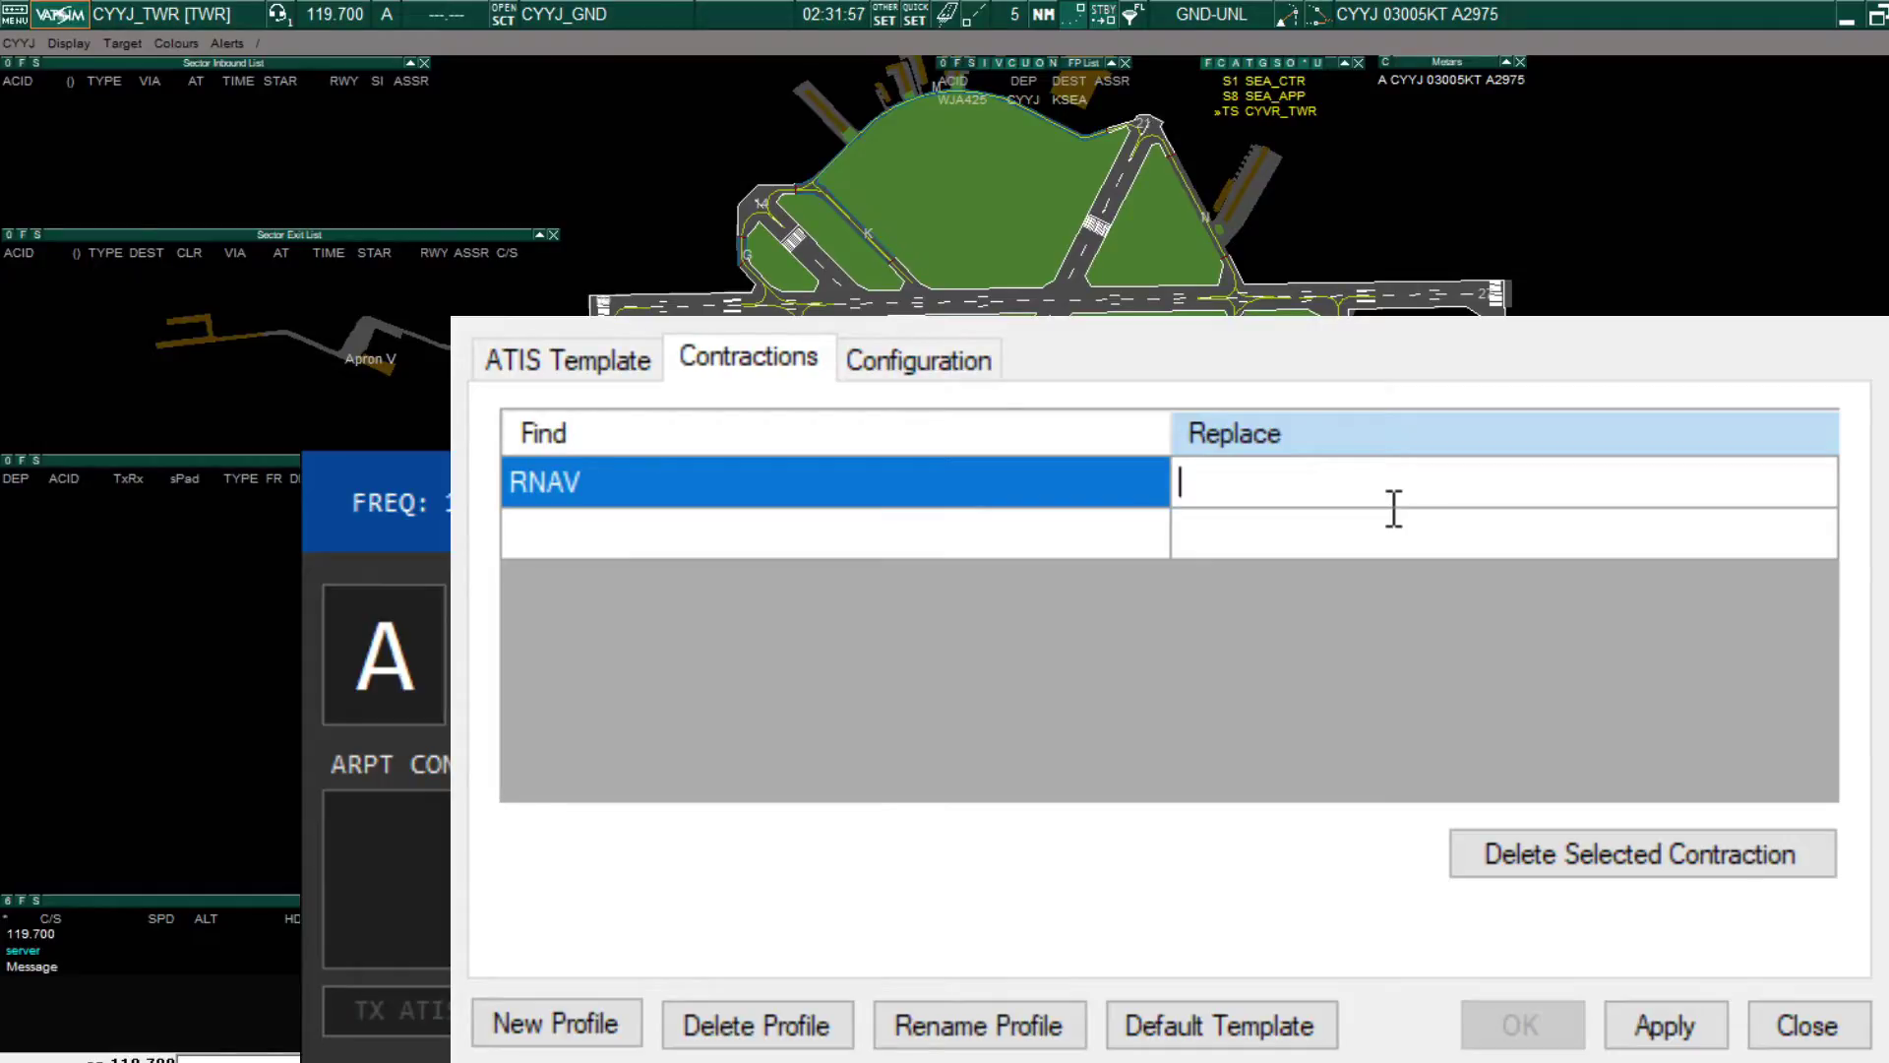
text(ARE_NAV)
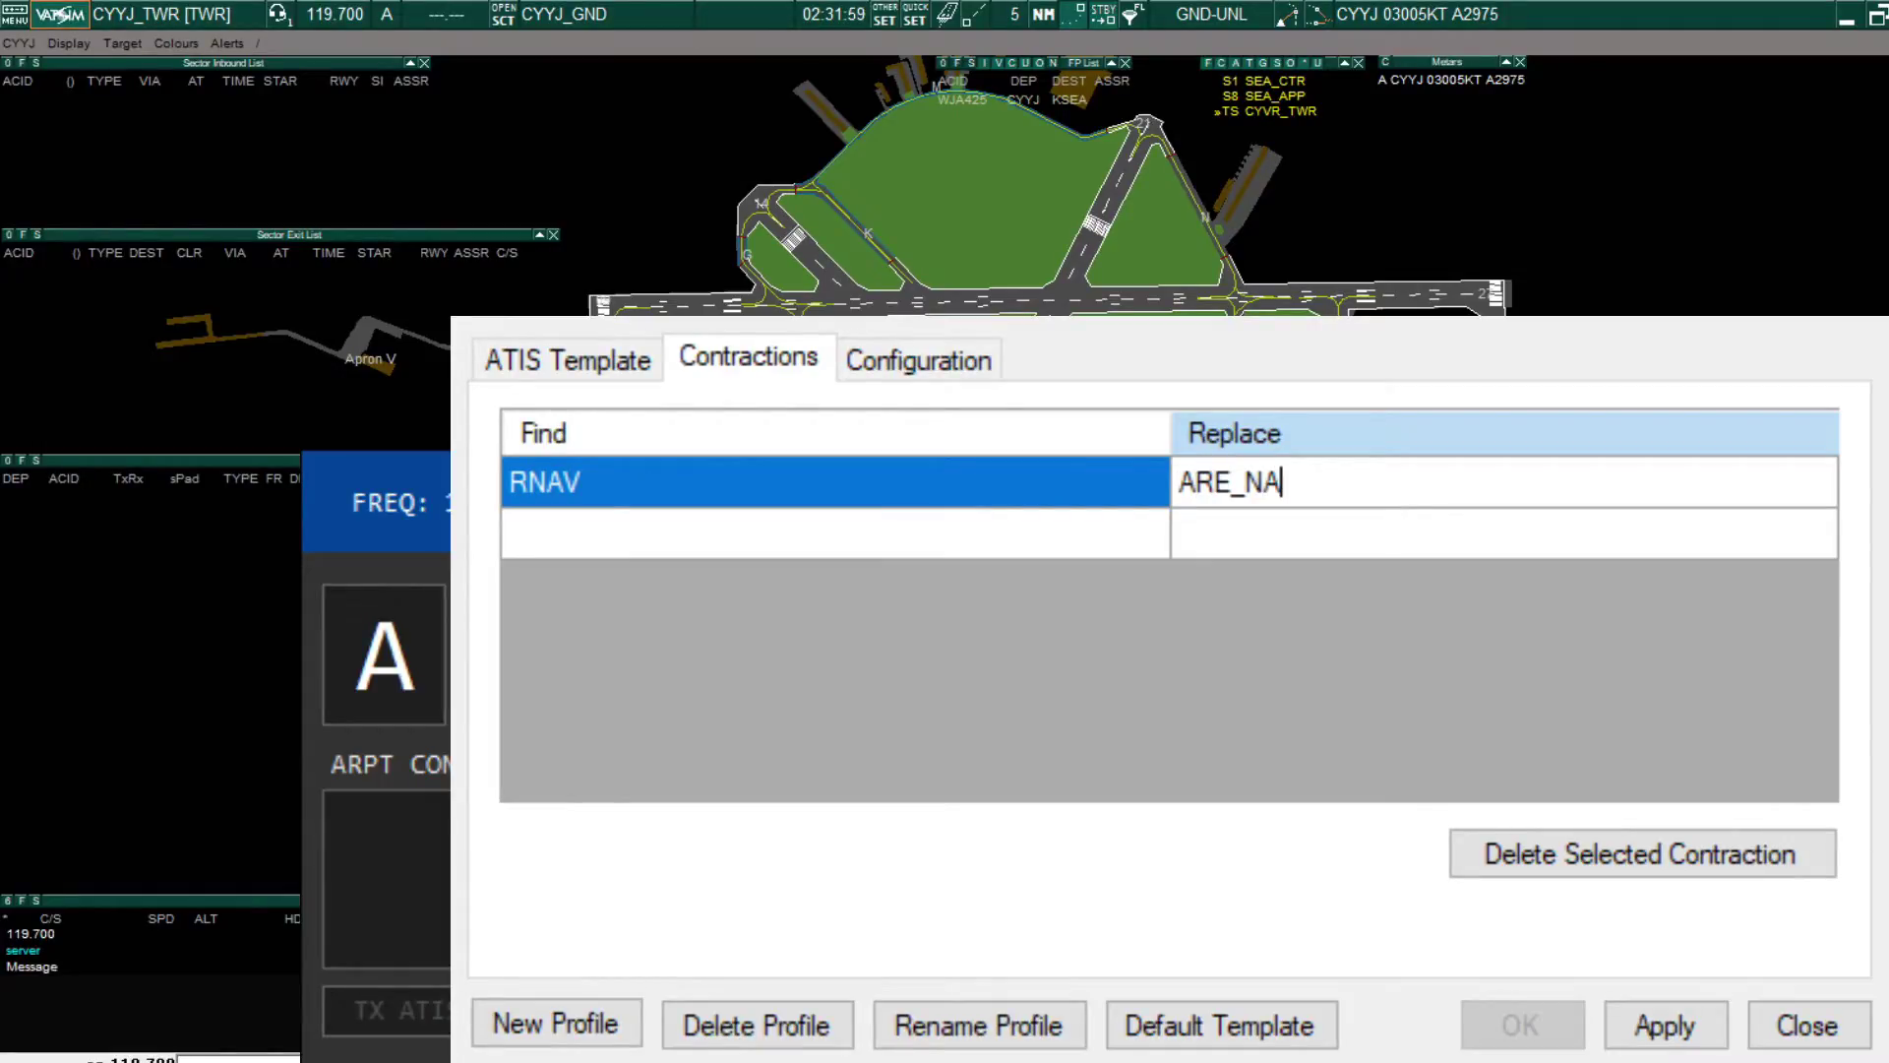
key(BackSpace)
key(BackSpace)
key(BackSpace)
key(BackSpace)
text(-NAVE)
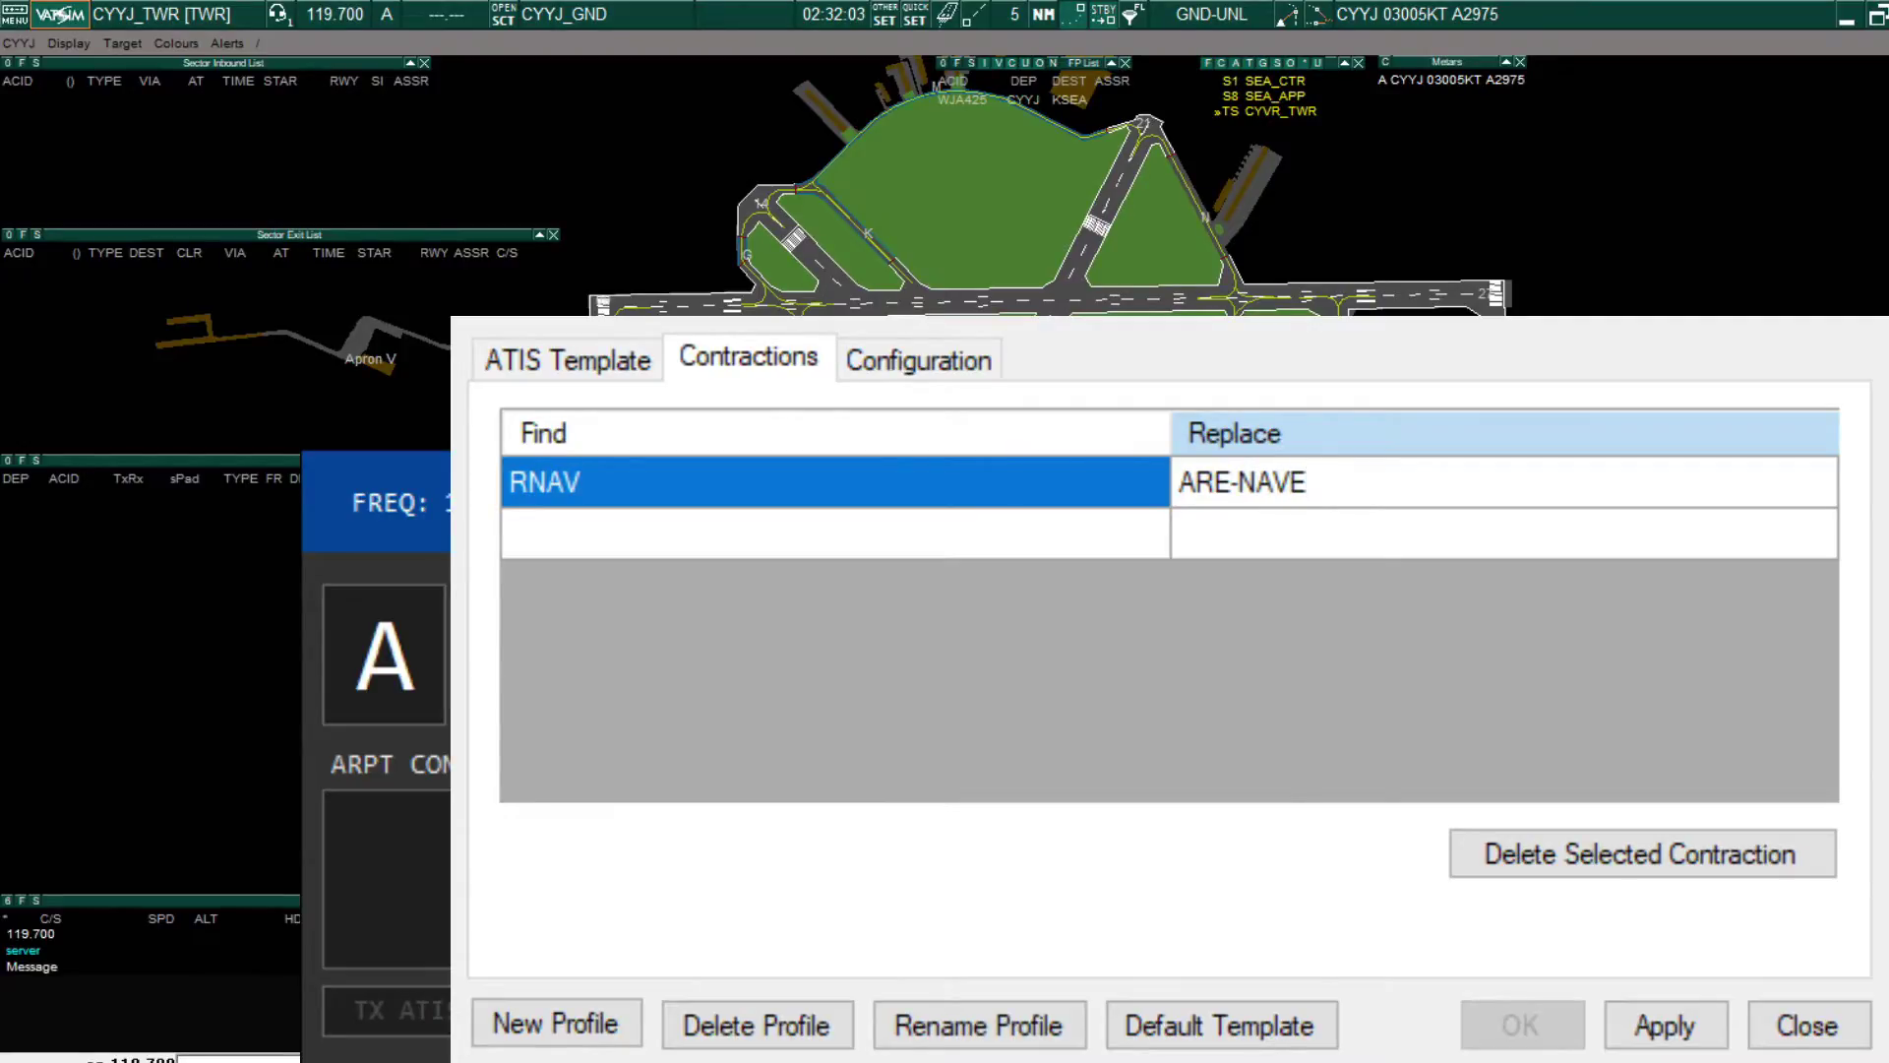
key(BackSpace)
key(Left)
key(Left)
key(Left)
key(End)
key(Left)
key(Left)
key(Left)
key(shift+Left)
Review the Configuration and ATIS Template tabs, then save the RNAV contraction with OK.
click(974, 366)
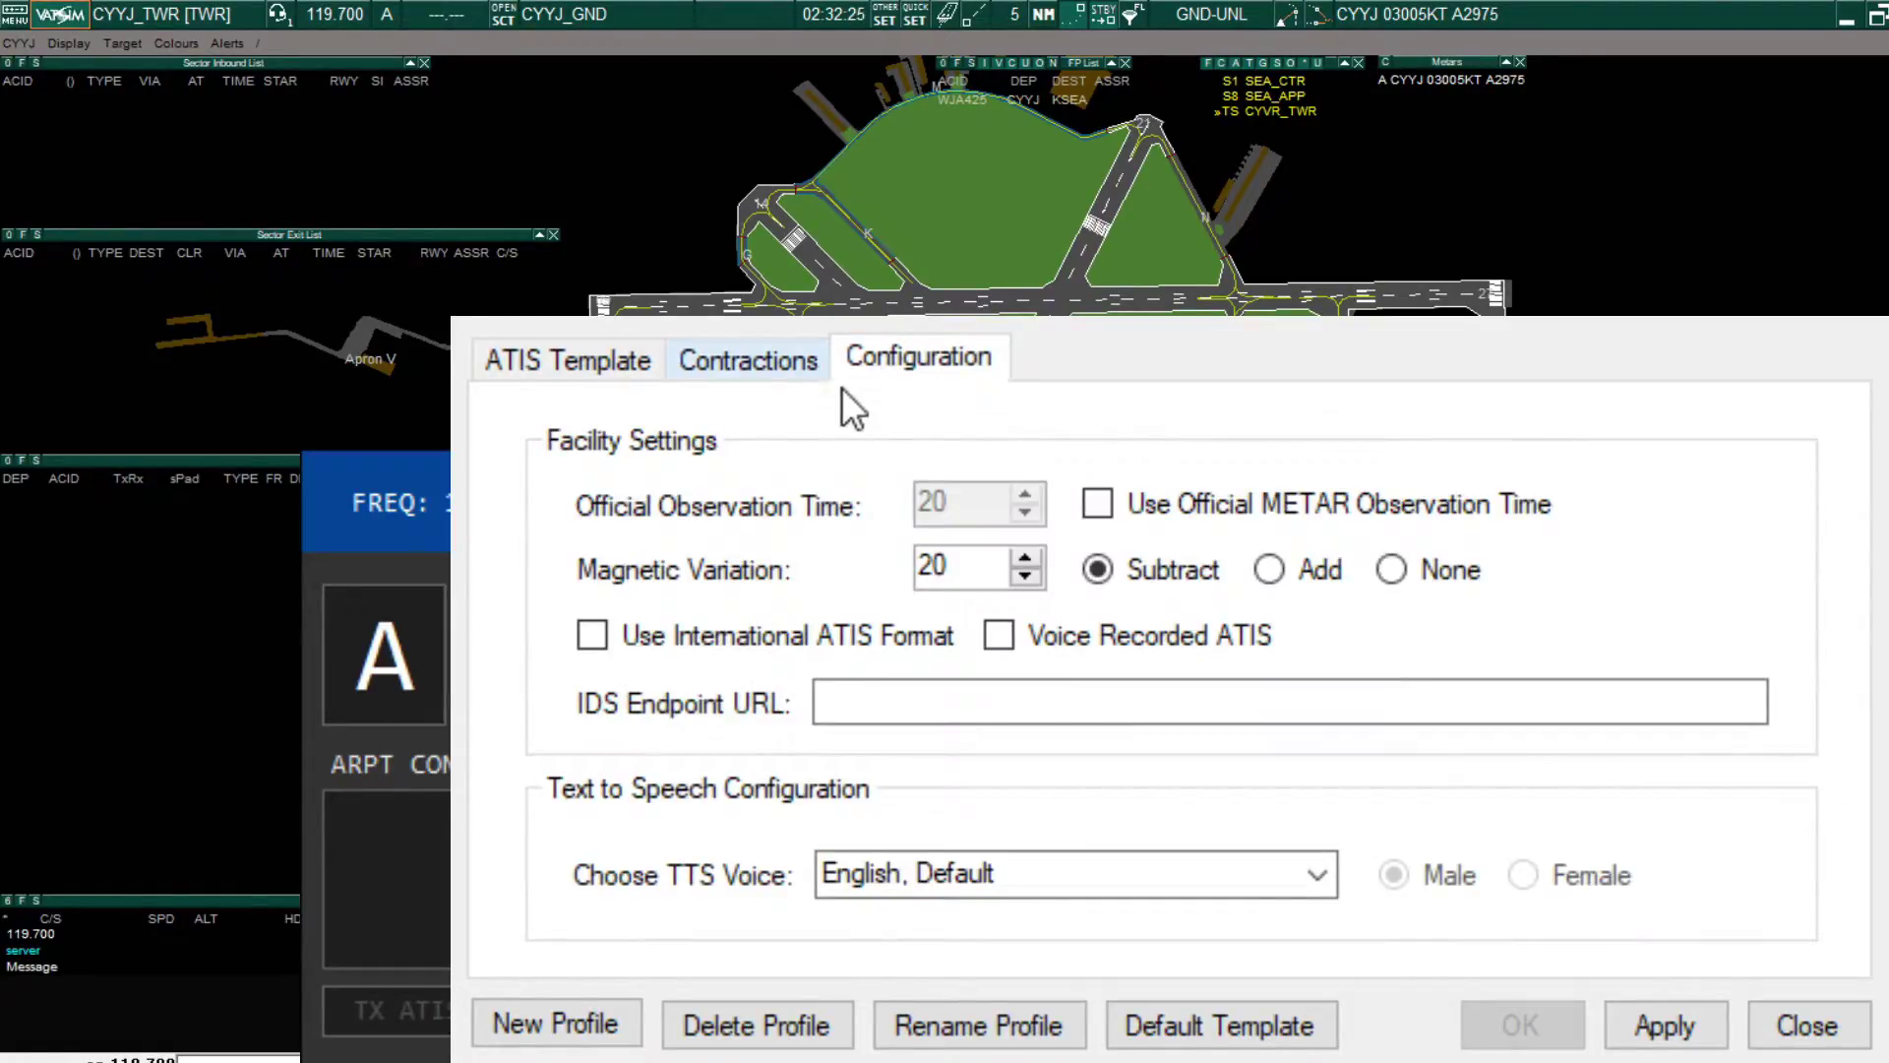
click(679, 376)
click(658, 380)
click(765, 374)
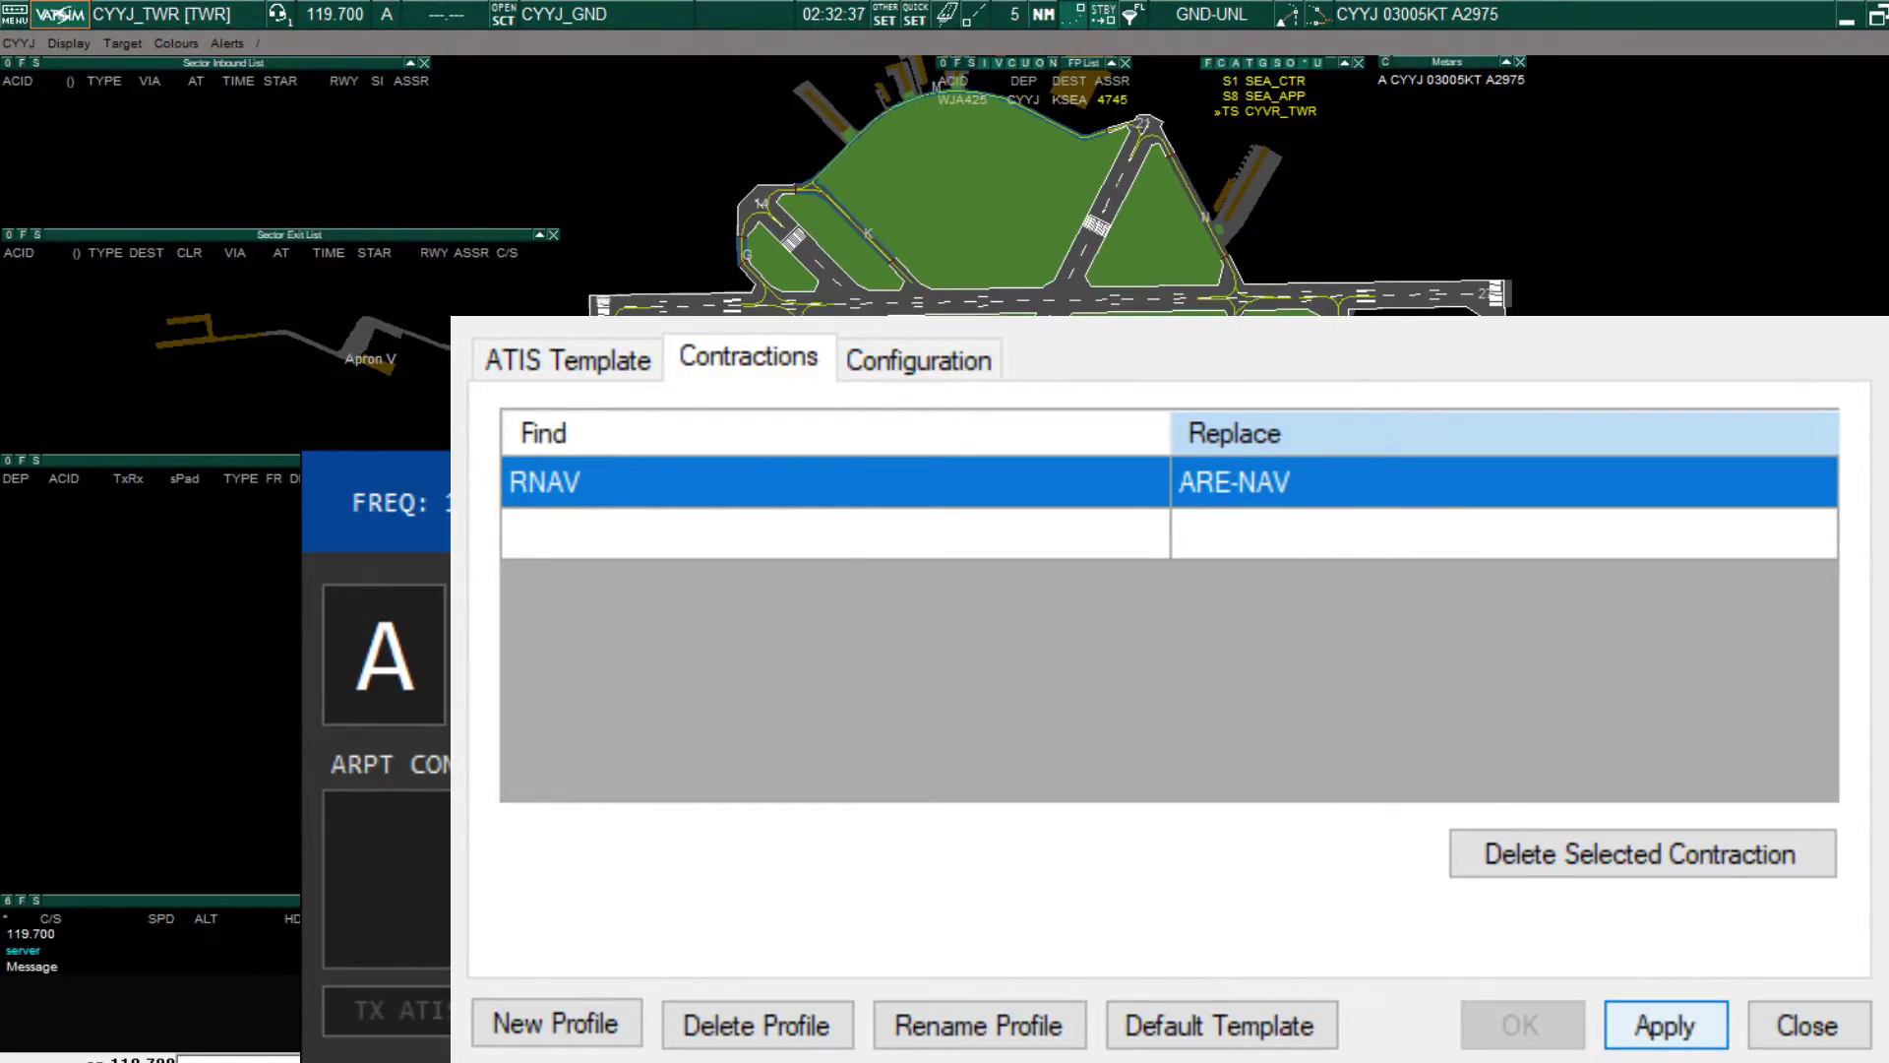
key(Return)
key(Return)
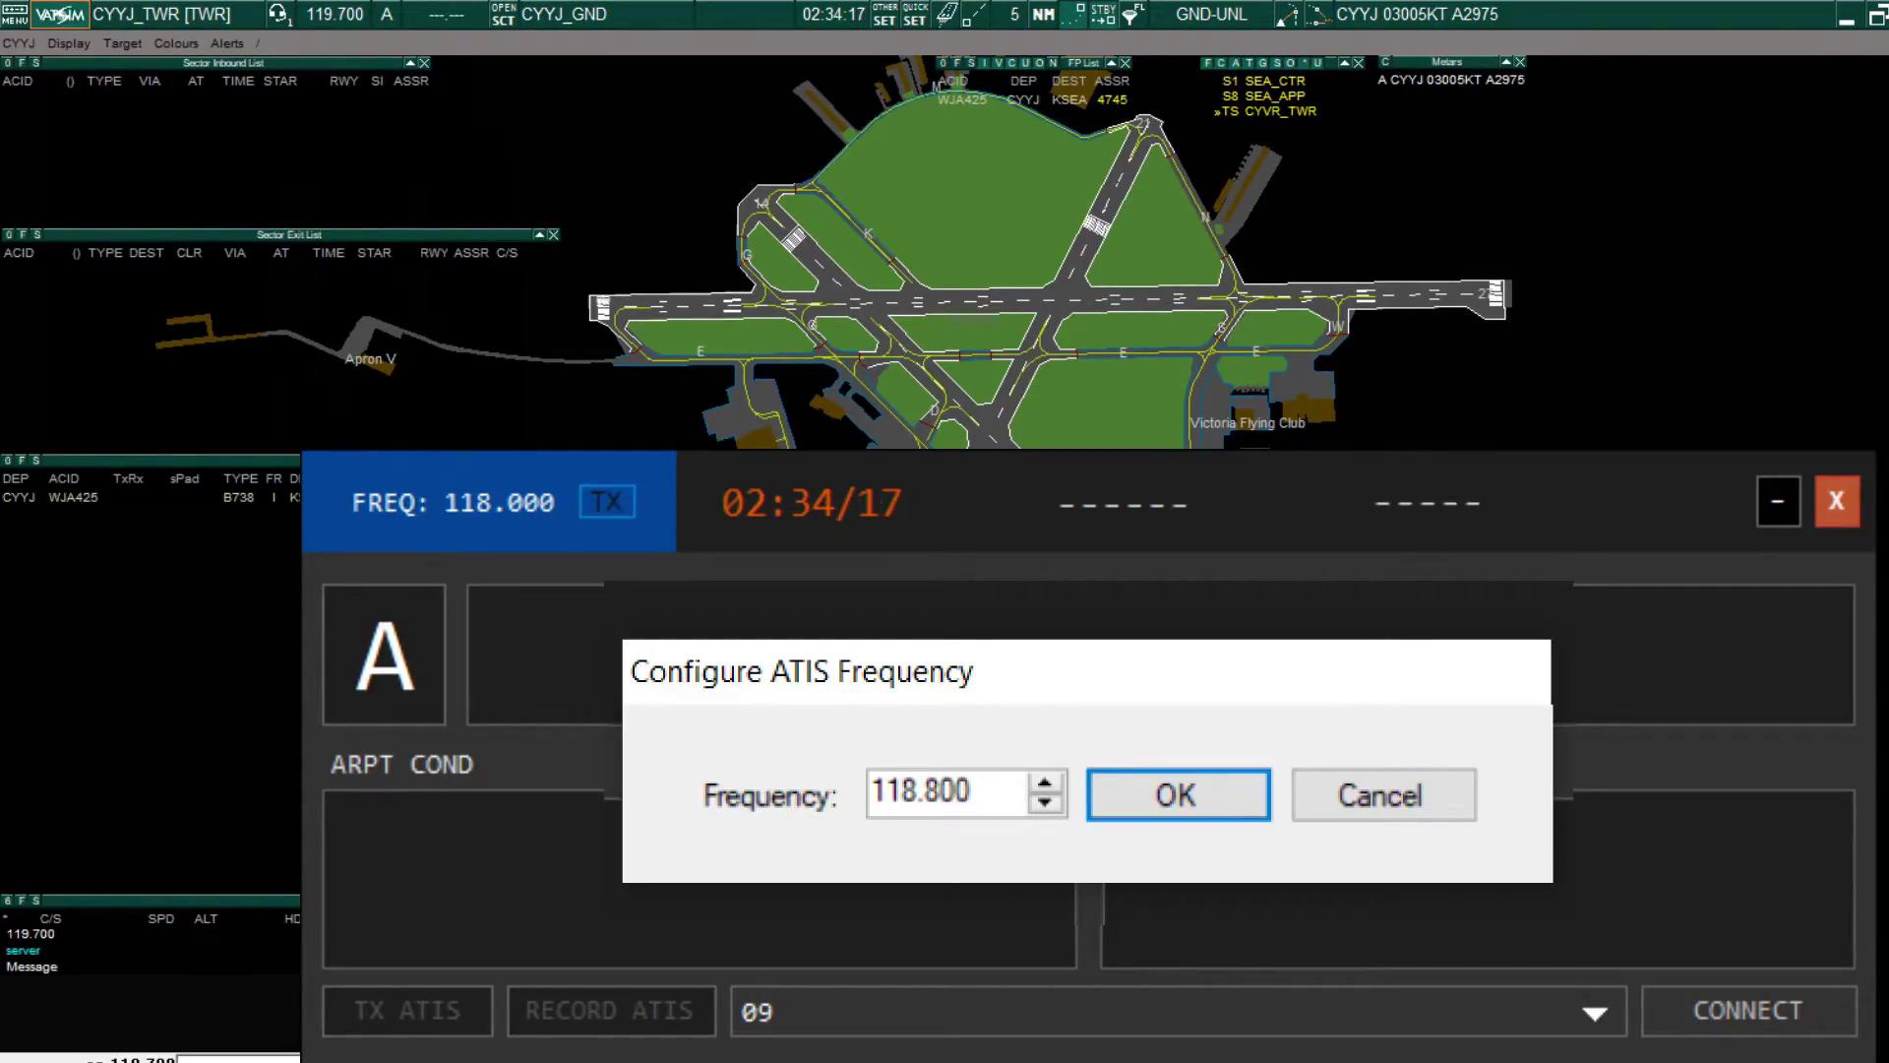
Confirm the Victoria ATIS frequency of 118.800.
key(Return)
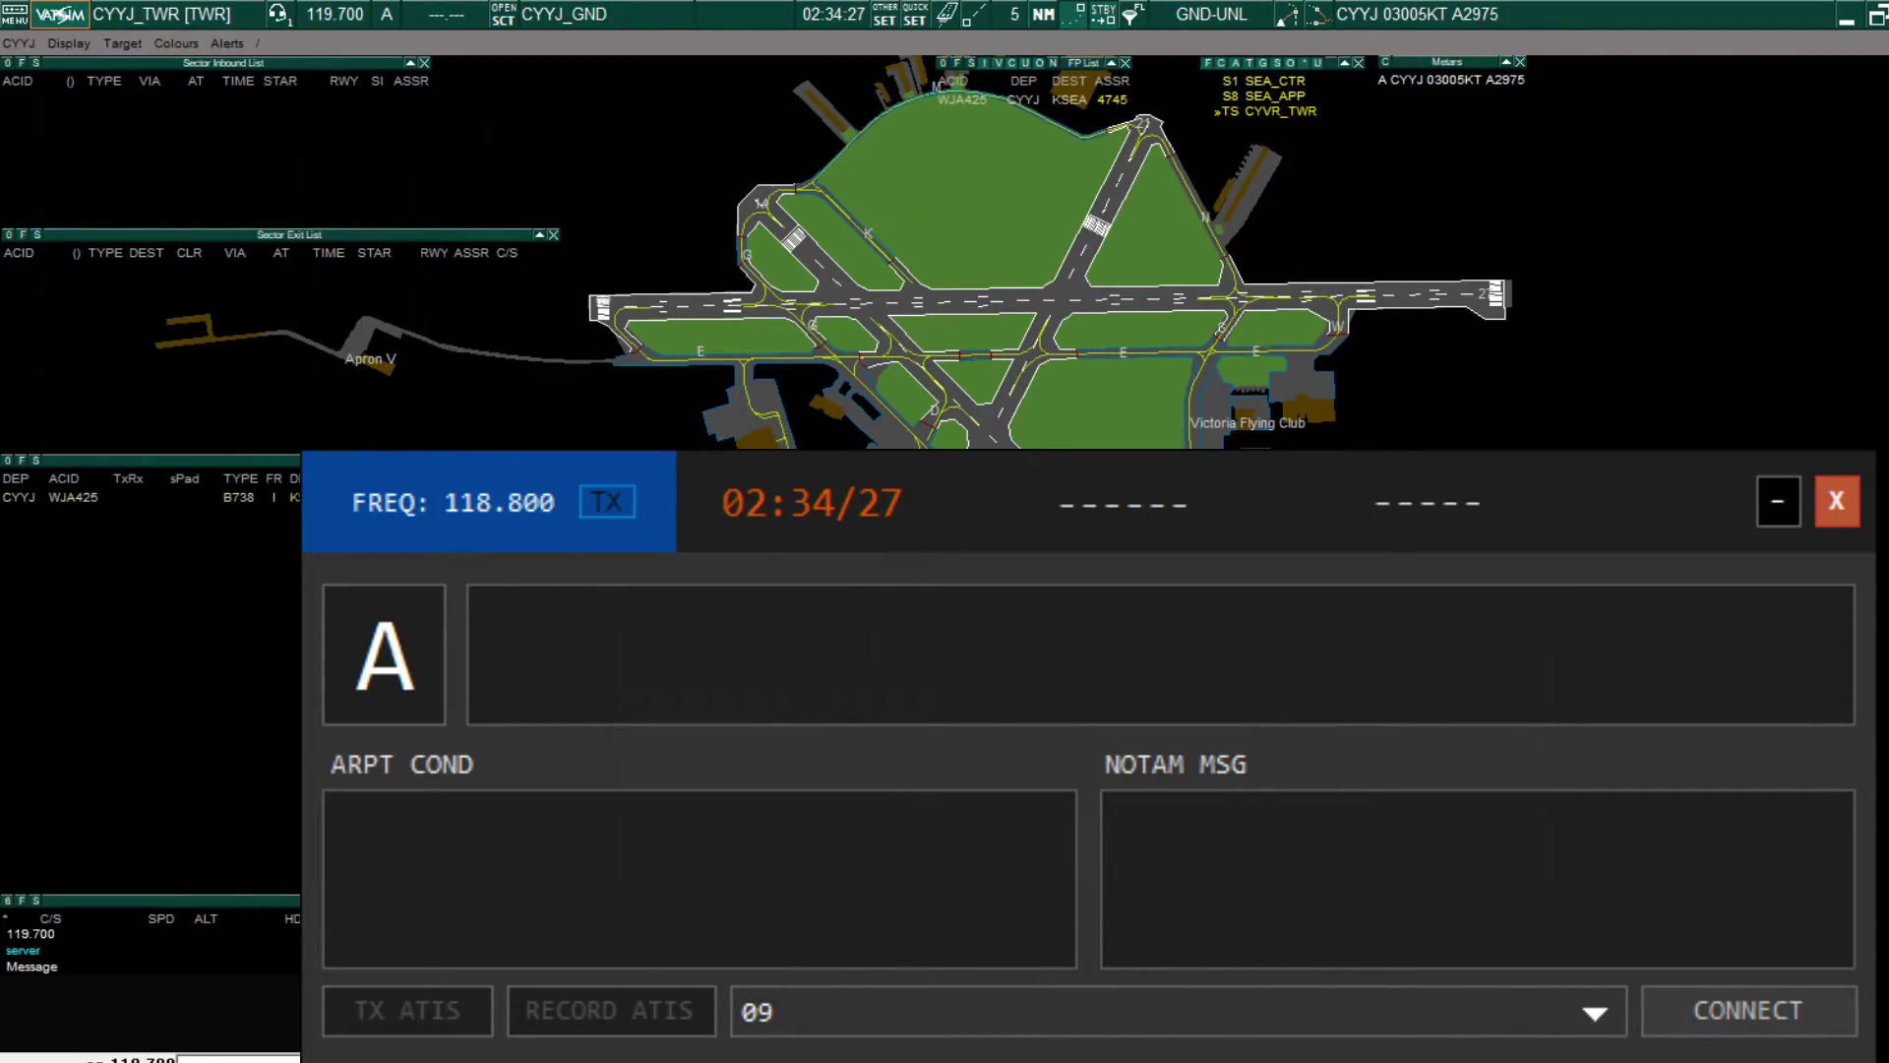
Connect the CYYJ ATIS to load the live METAR and cycle the information letter to O.
click(1747, 1011)
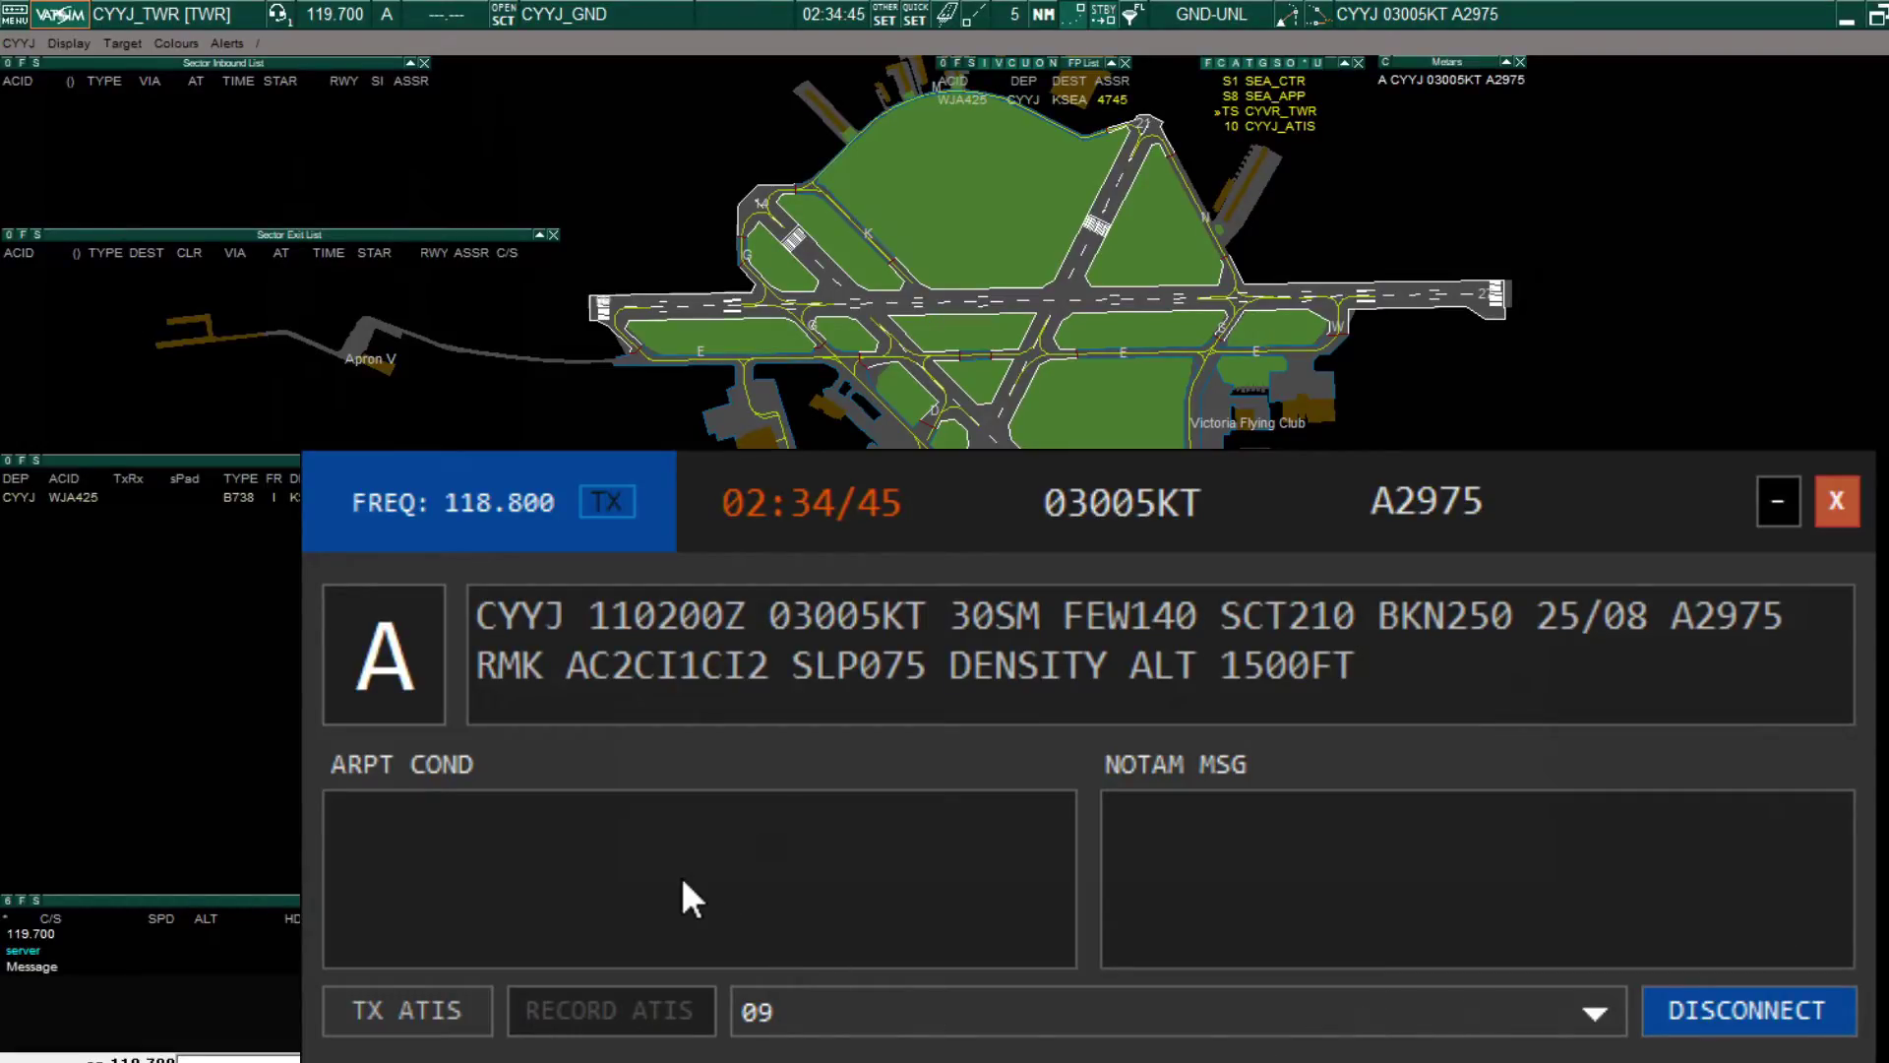
click(464, 706)
click(464, 706)
click(465, 706)
click(464, 709)
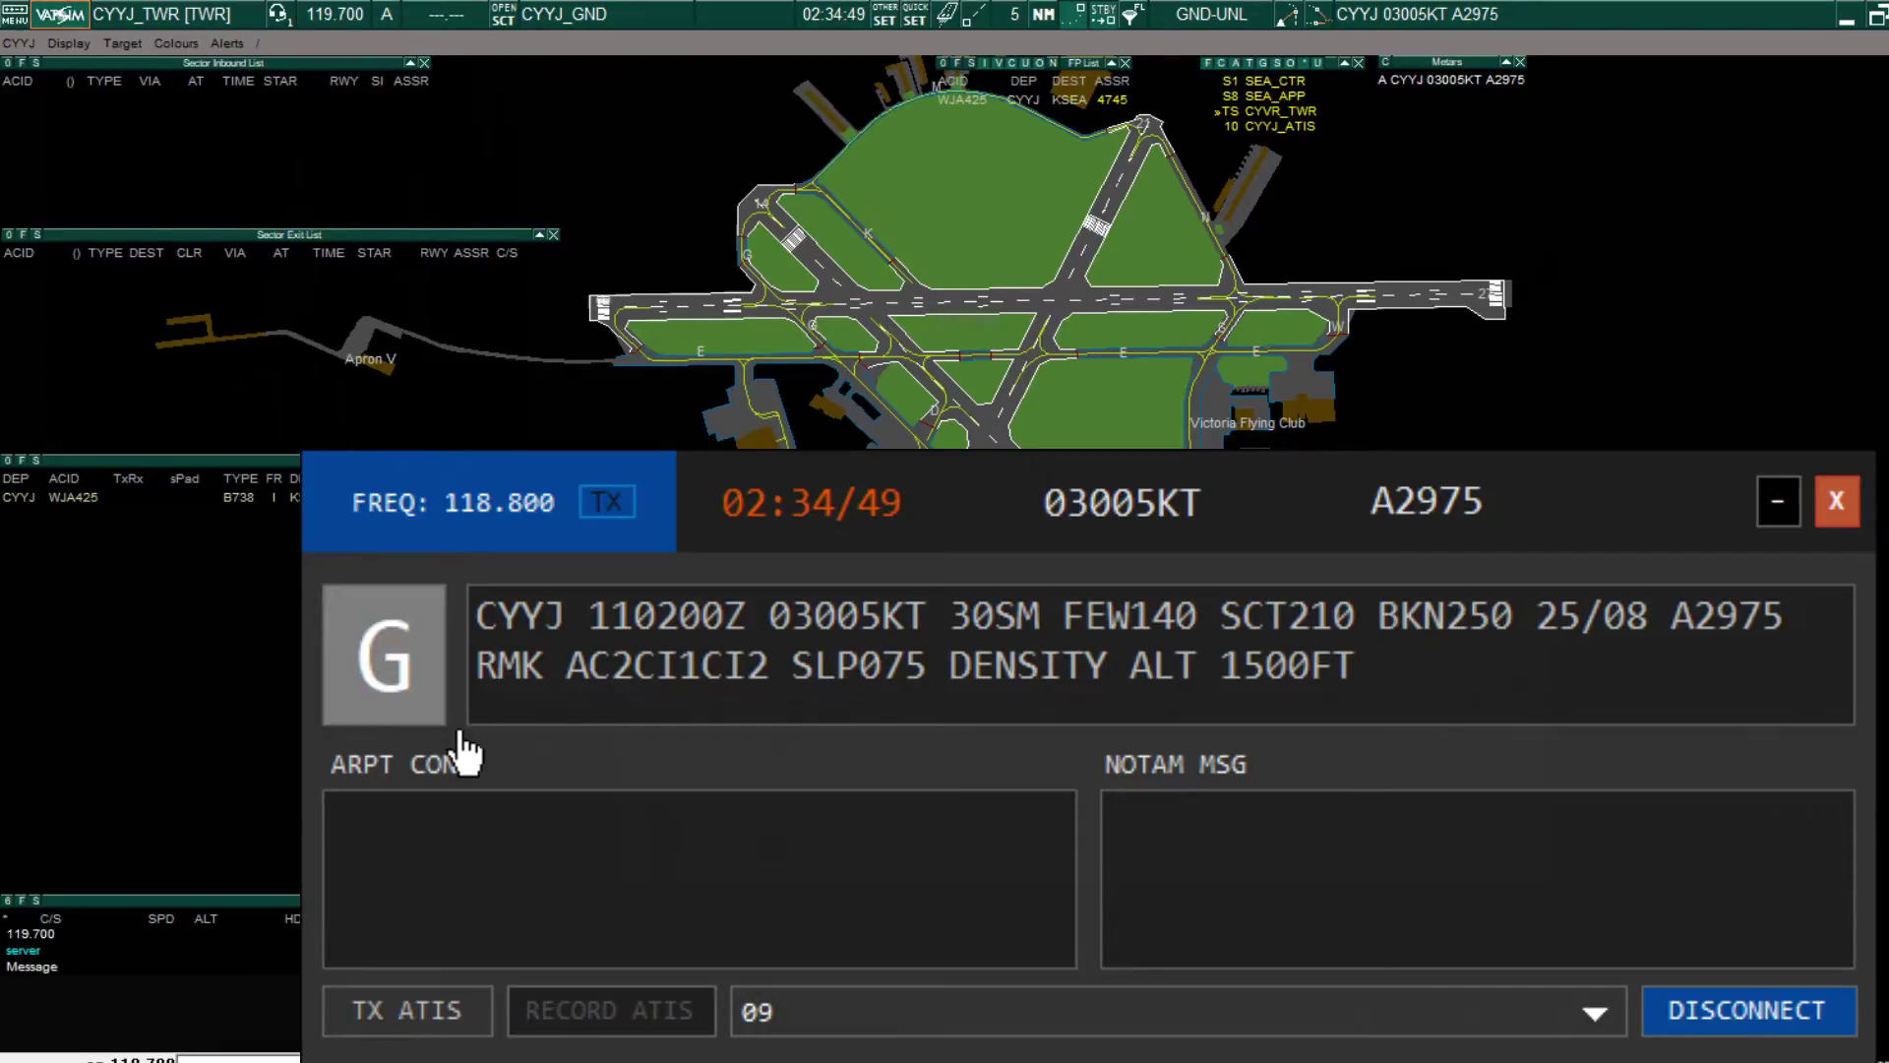
click(460, 730)
click(460, 730)
click(461, 730)
click(460, 730)
click(461, 730)
click(460, 730)
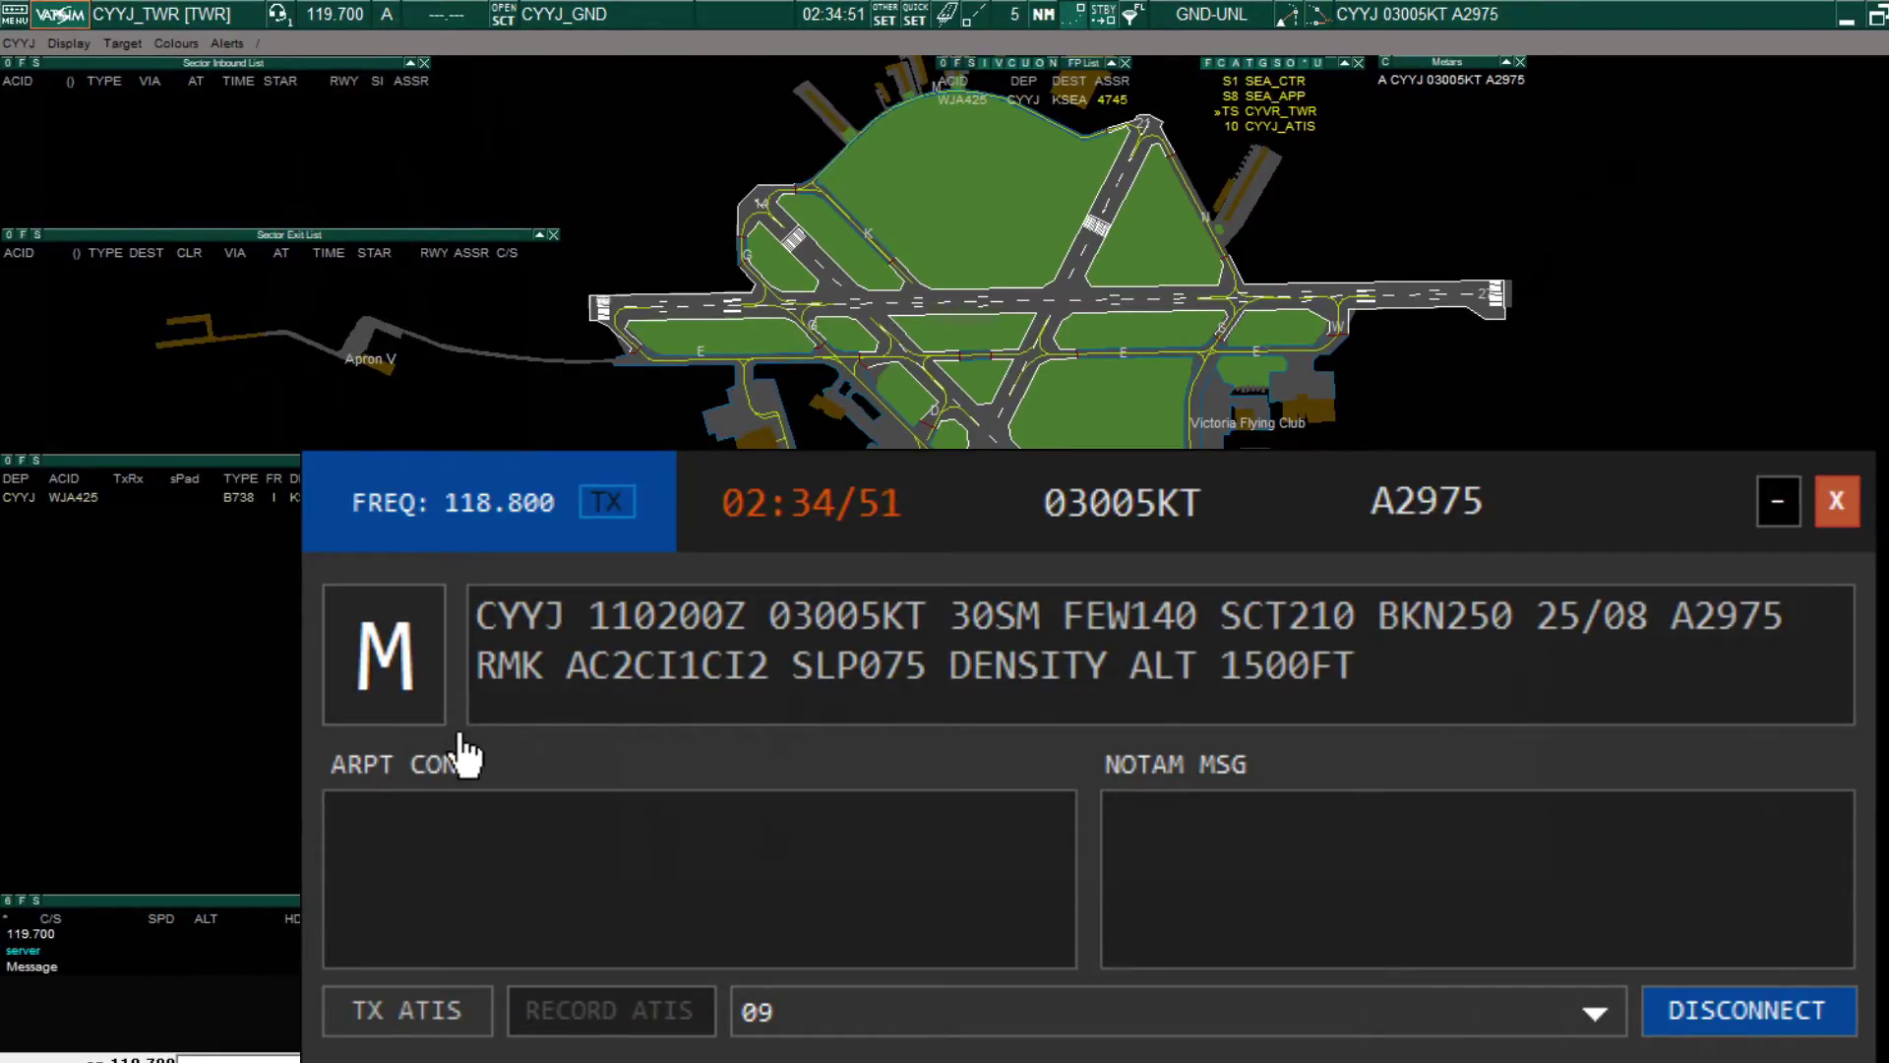
click(460, 733)
click(461, 733)
click(461, 733)
right_click(461, 733)
click(460, 733)
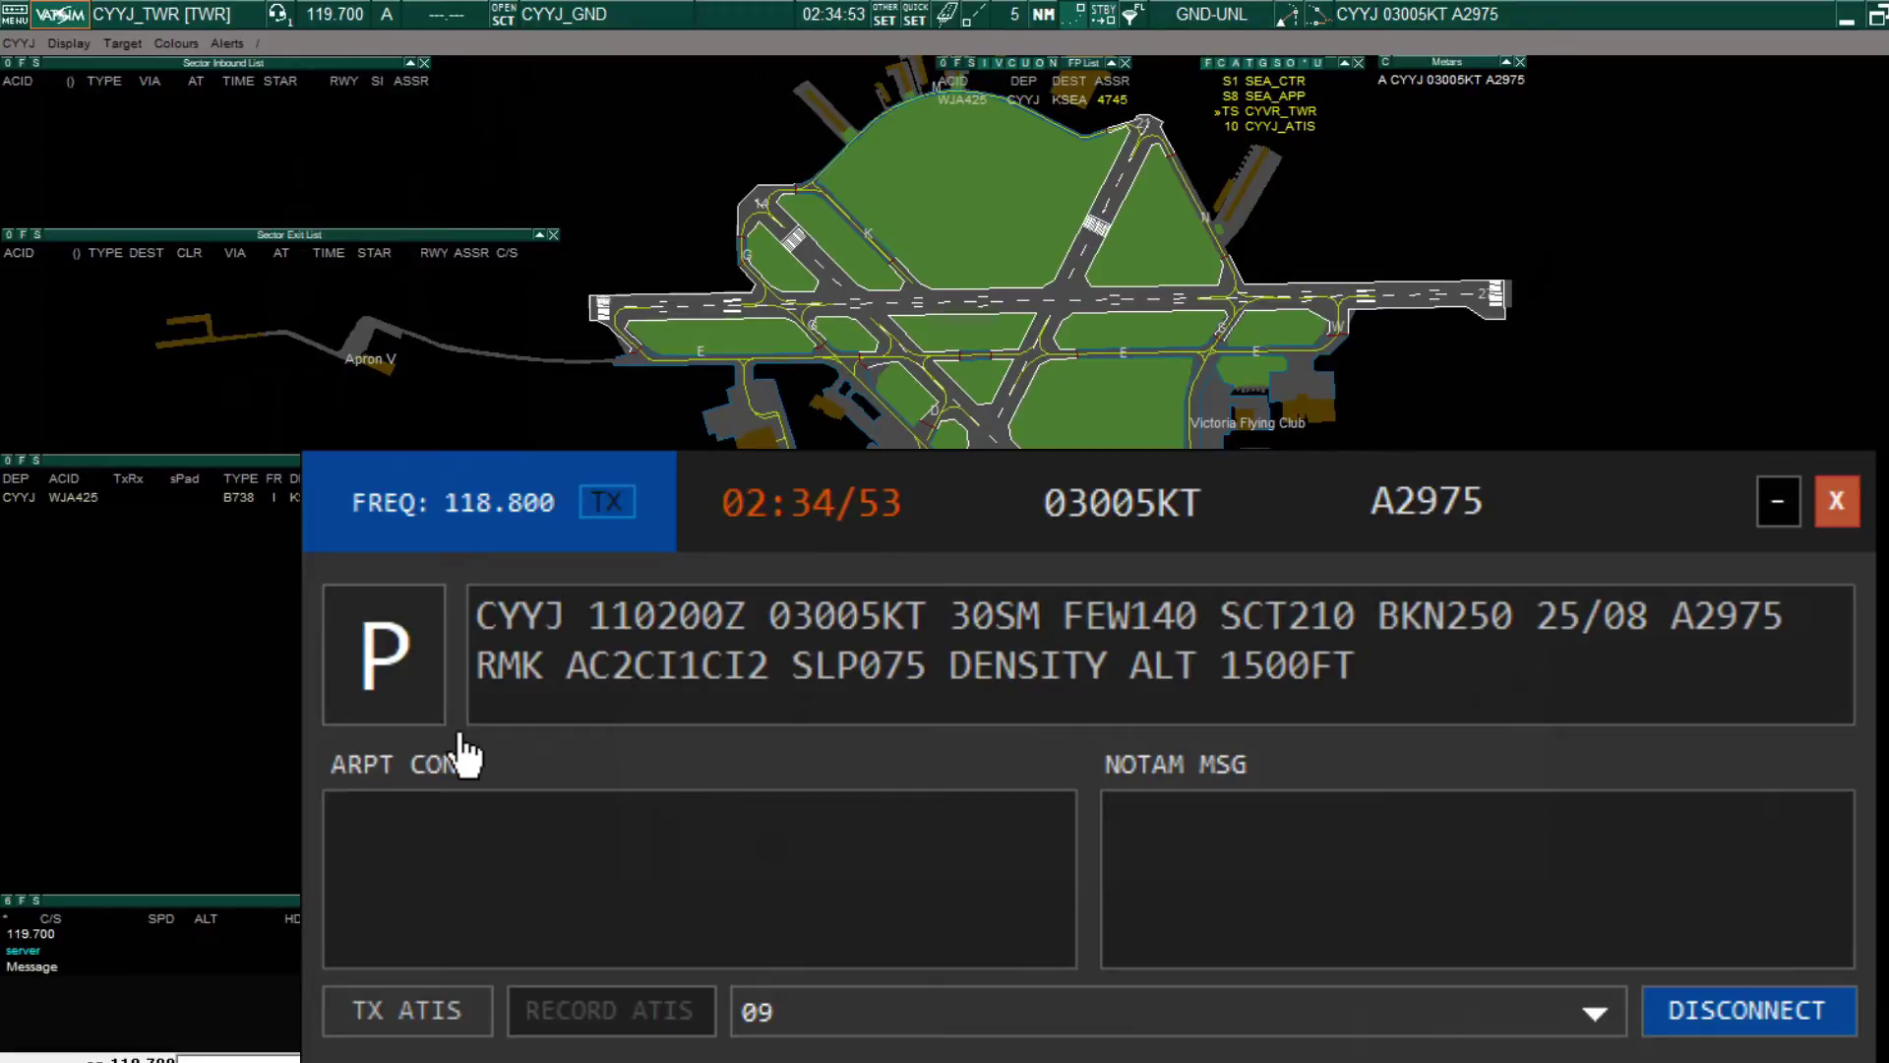
click(461, 736)
click(460, 736)
right_click(460, 736)
click(460, 736)
click(460, 736)
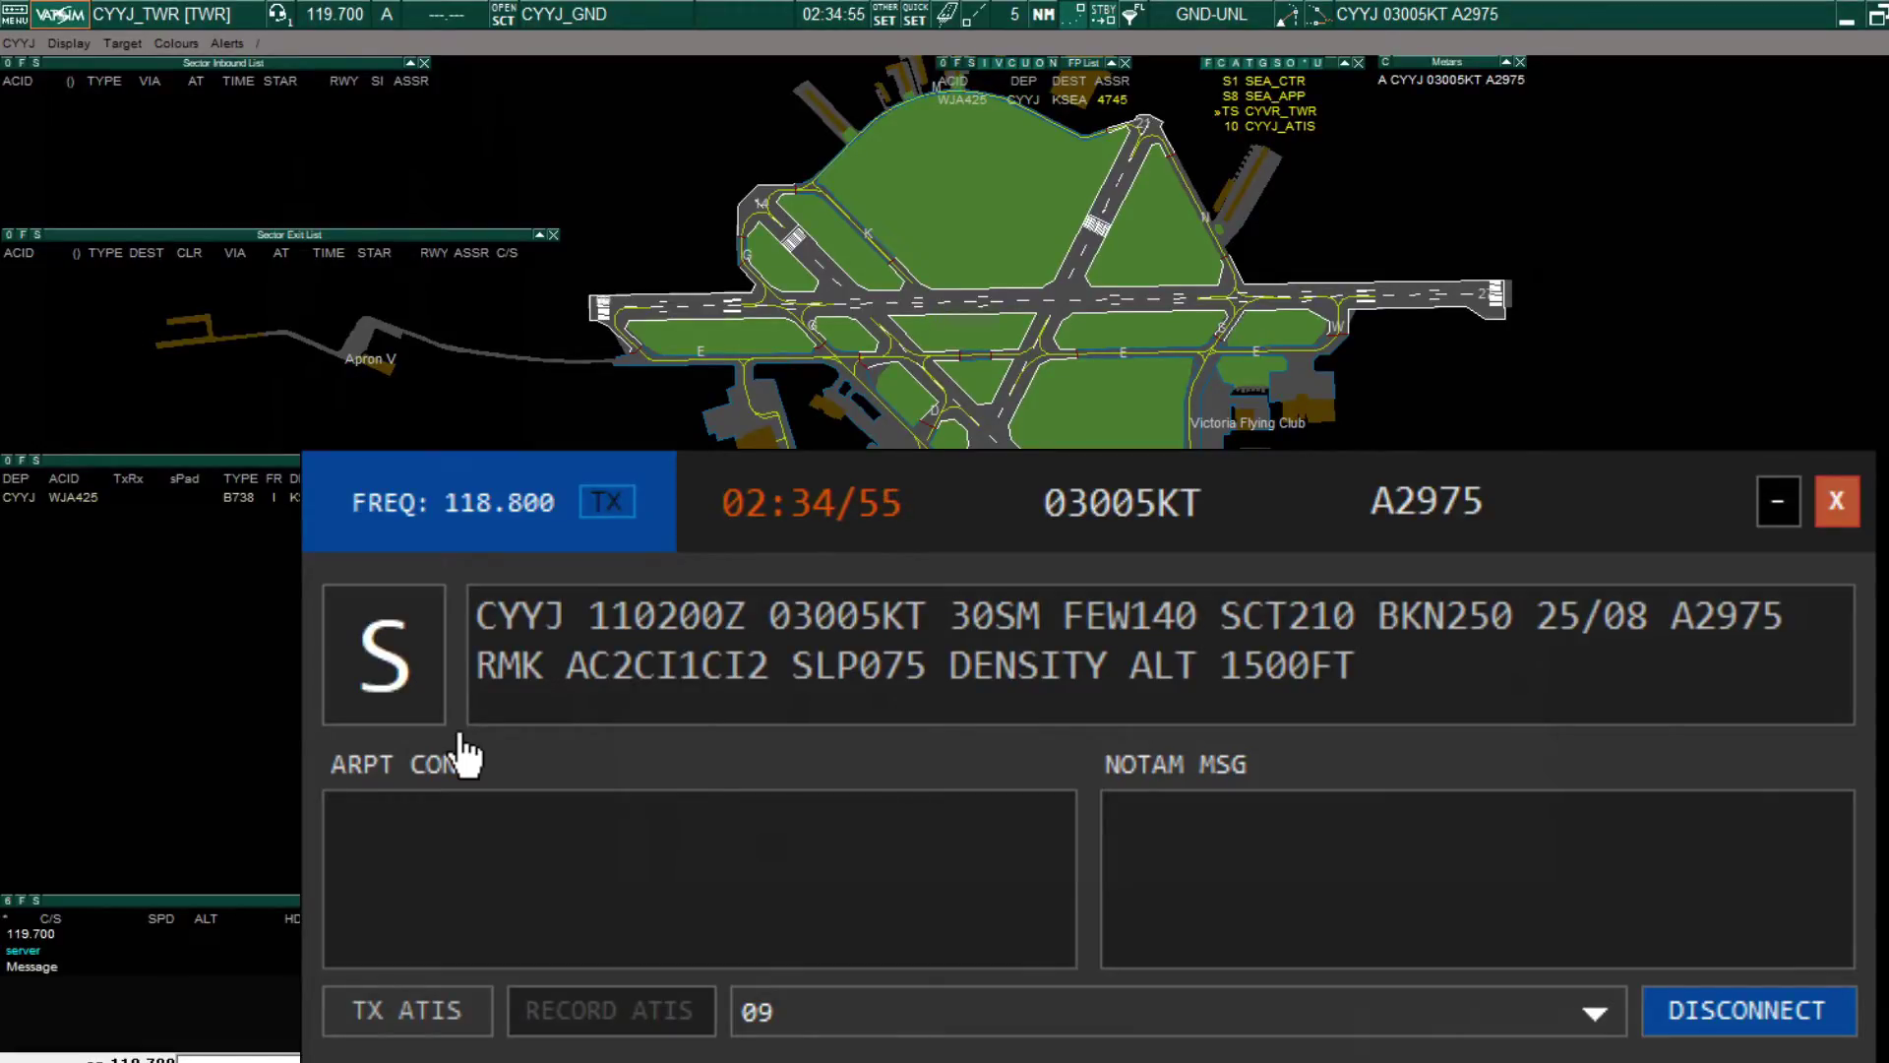
right_click(460, 736)
right_click(460, 736)
right_click(460, 736)
right_click(460, 736)
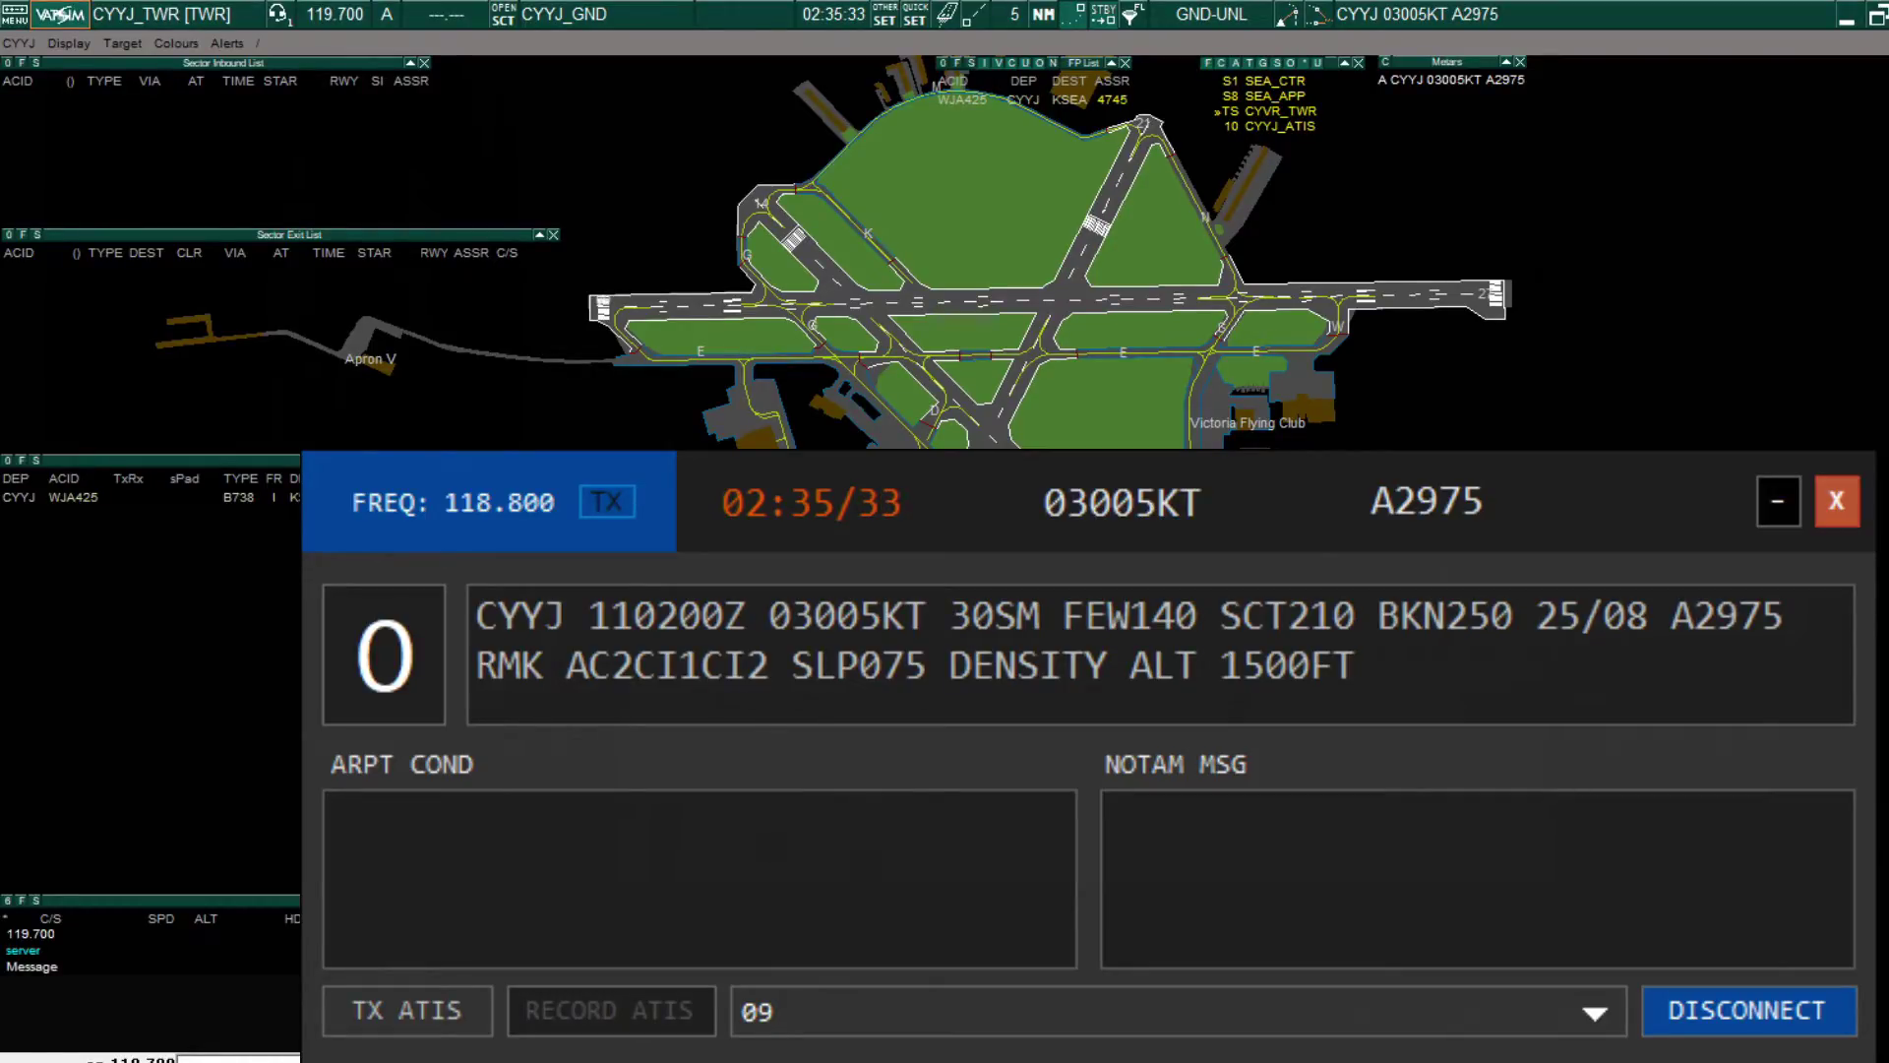
Enter airport conditions 'THE IFR APPR IS ILS OR VIS RWY 09. LANDING AND DEPARTURES RWY 09.'.
click(915, 952)
text(THE IFR A)
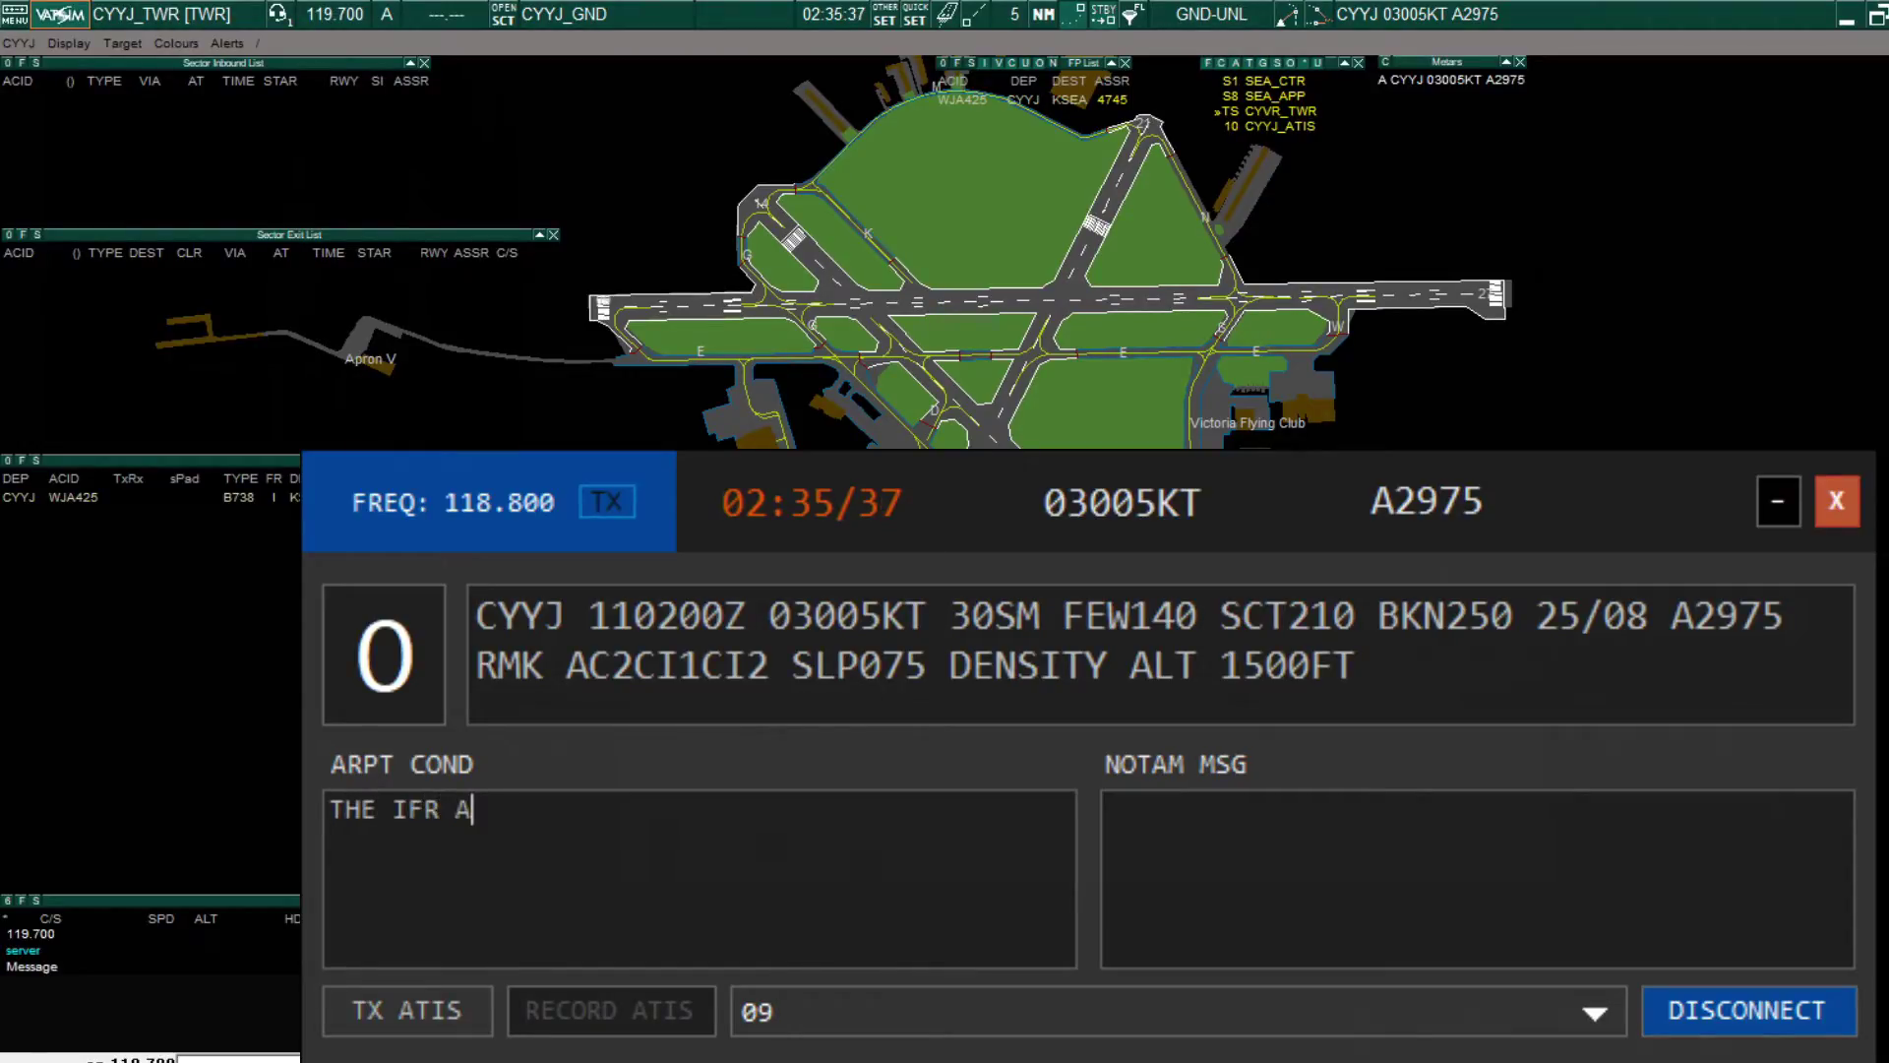
text(PPR IS I)
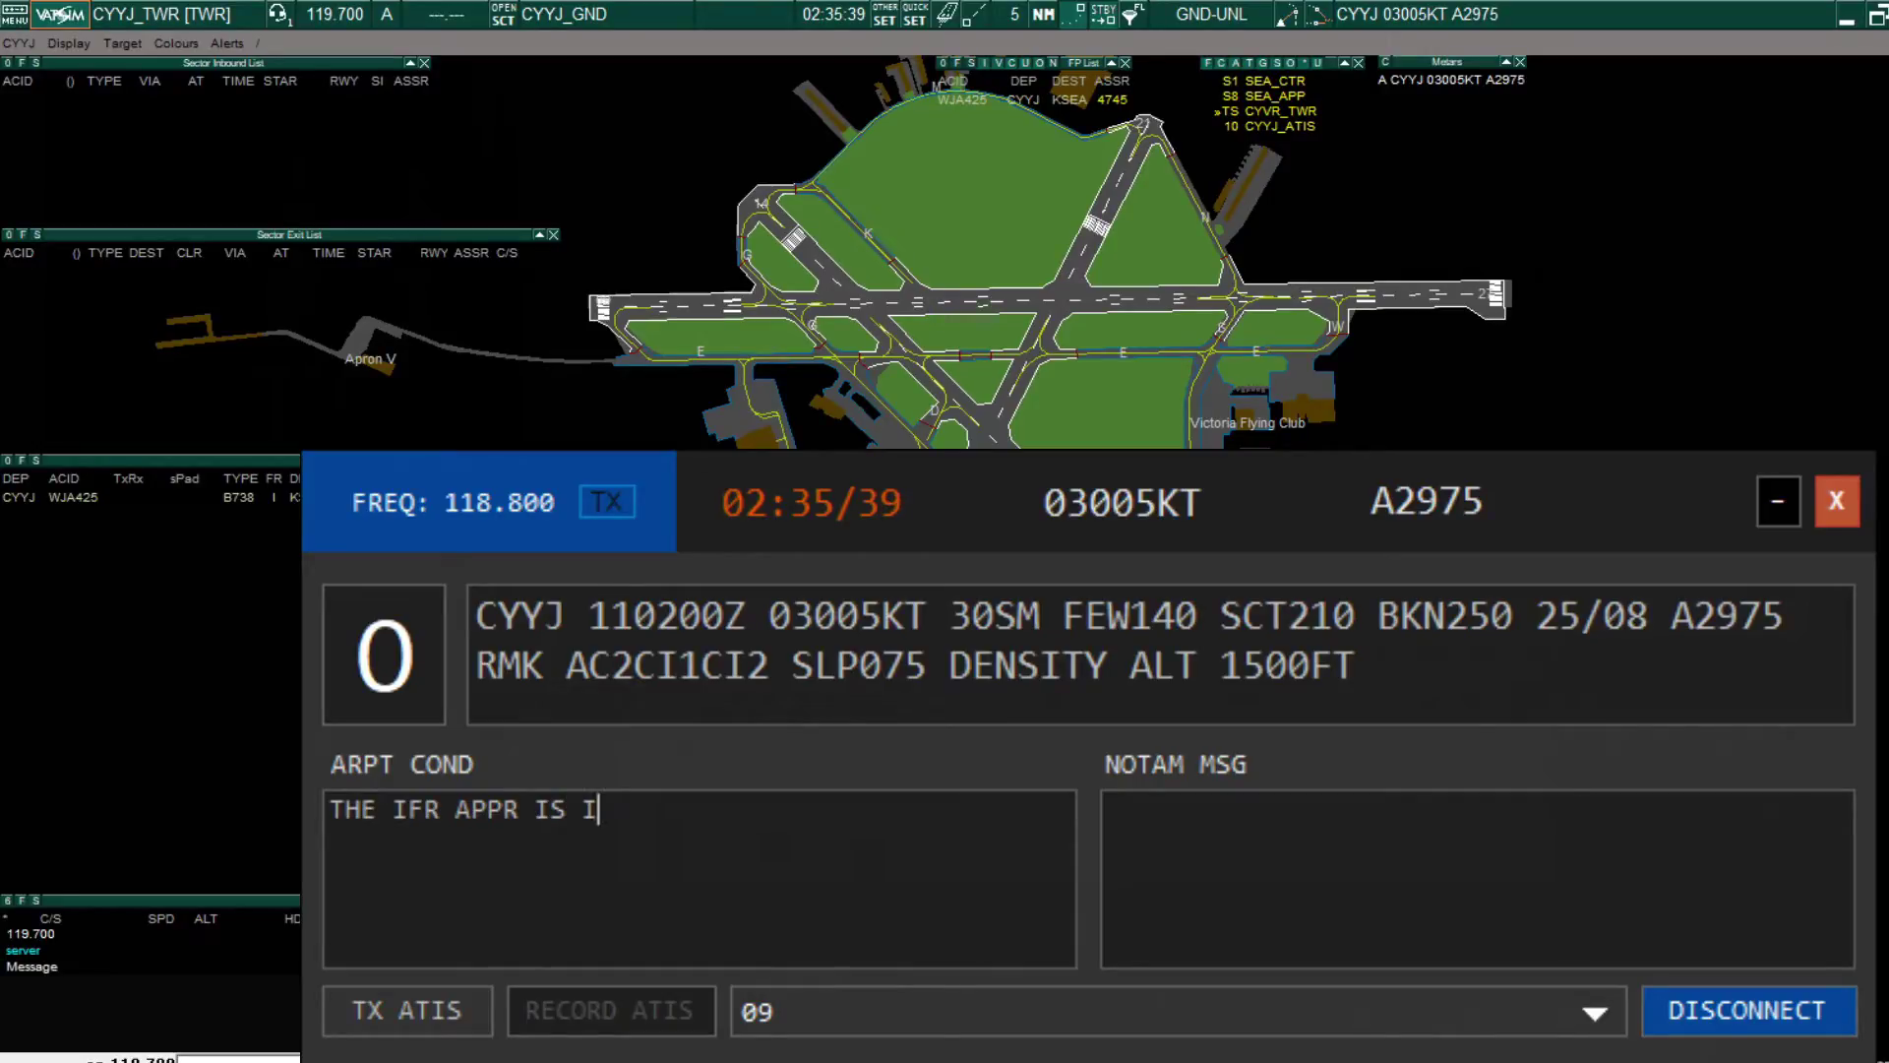
text(LS OR VIS )
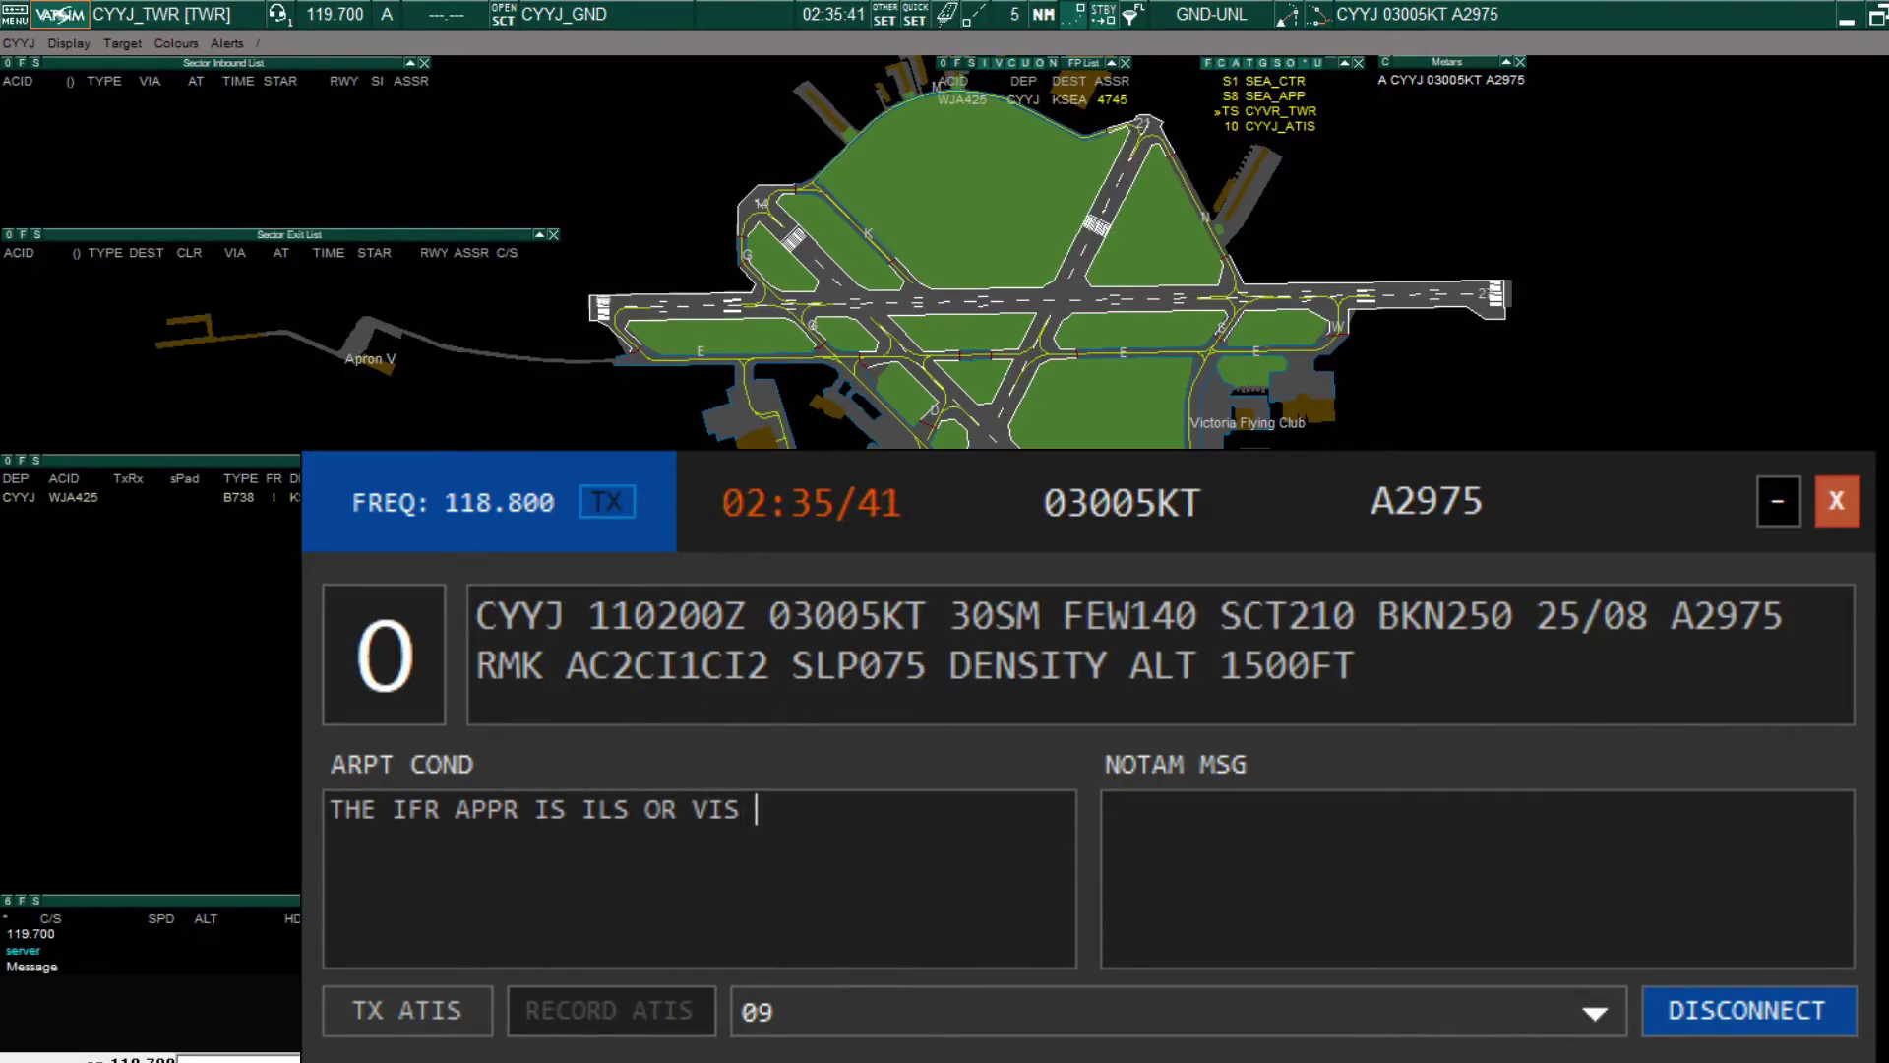
text(RWY 09)
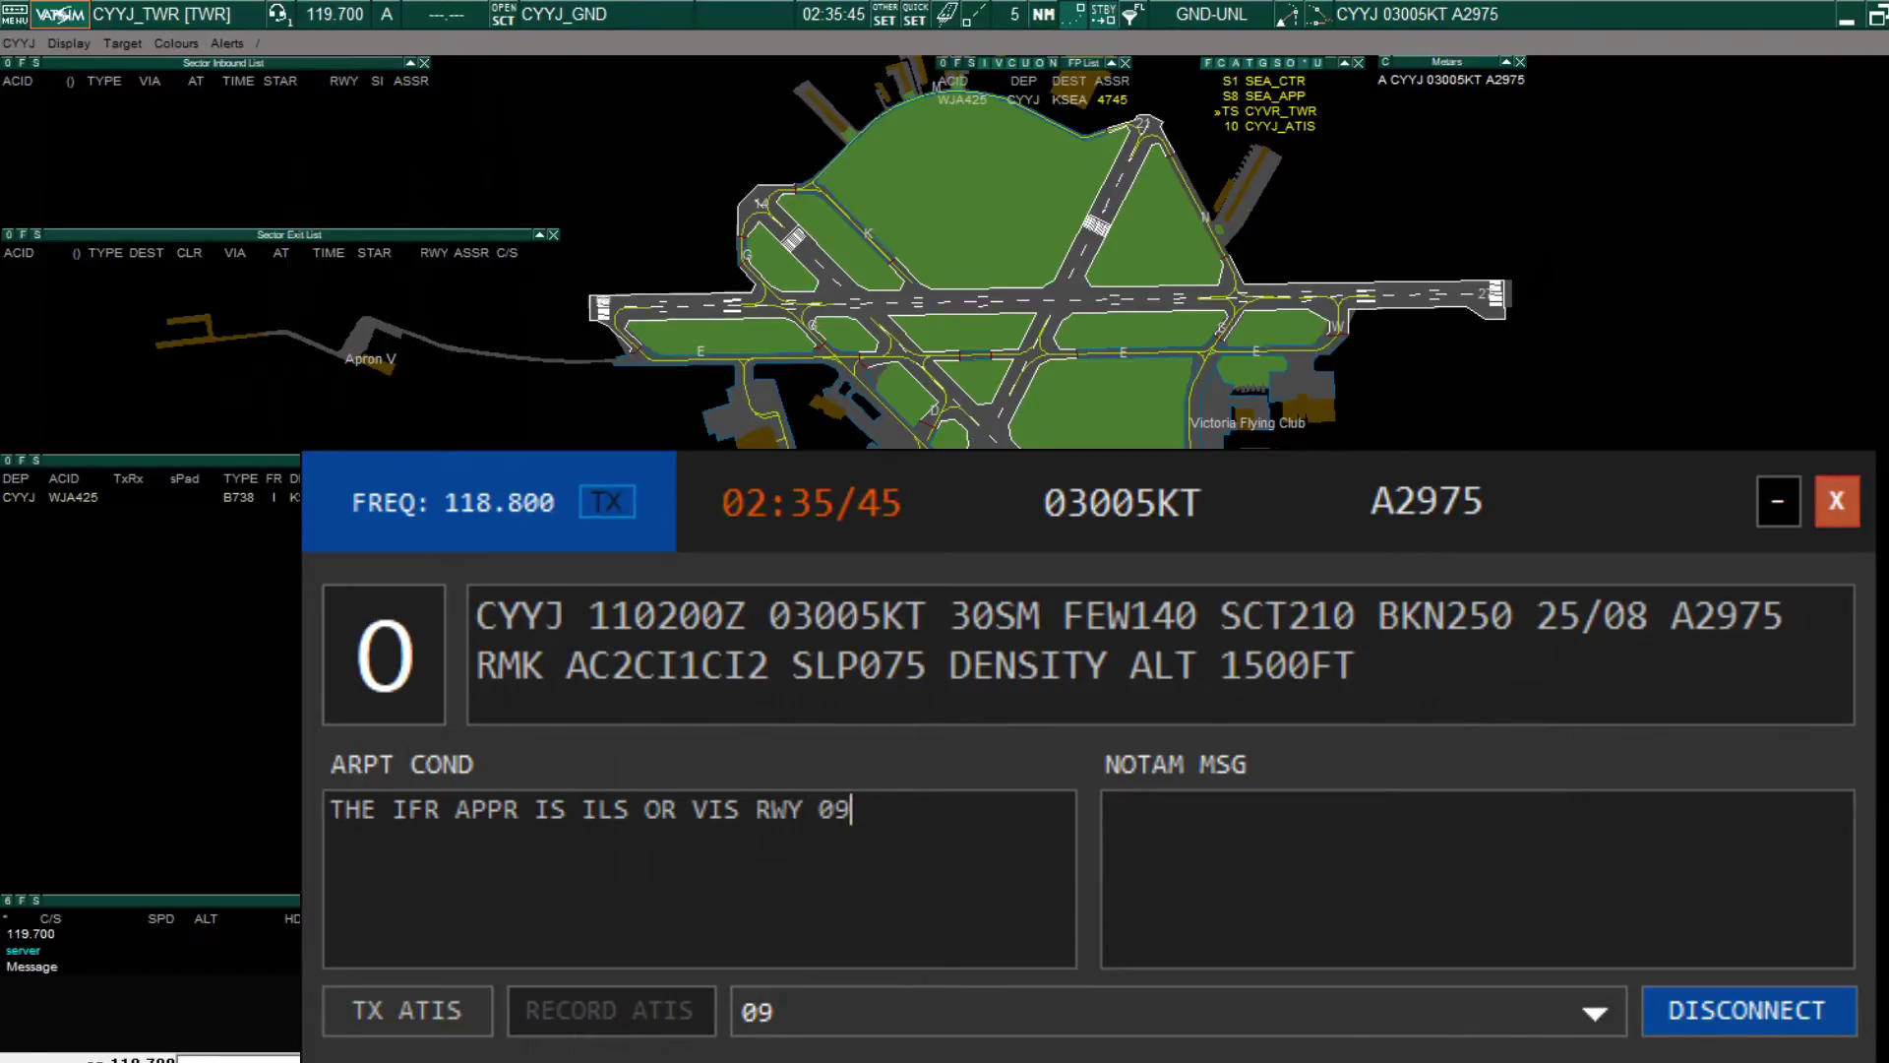
text(. LANDING AND D)
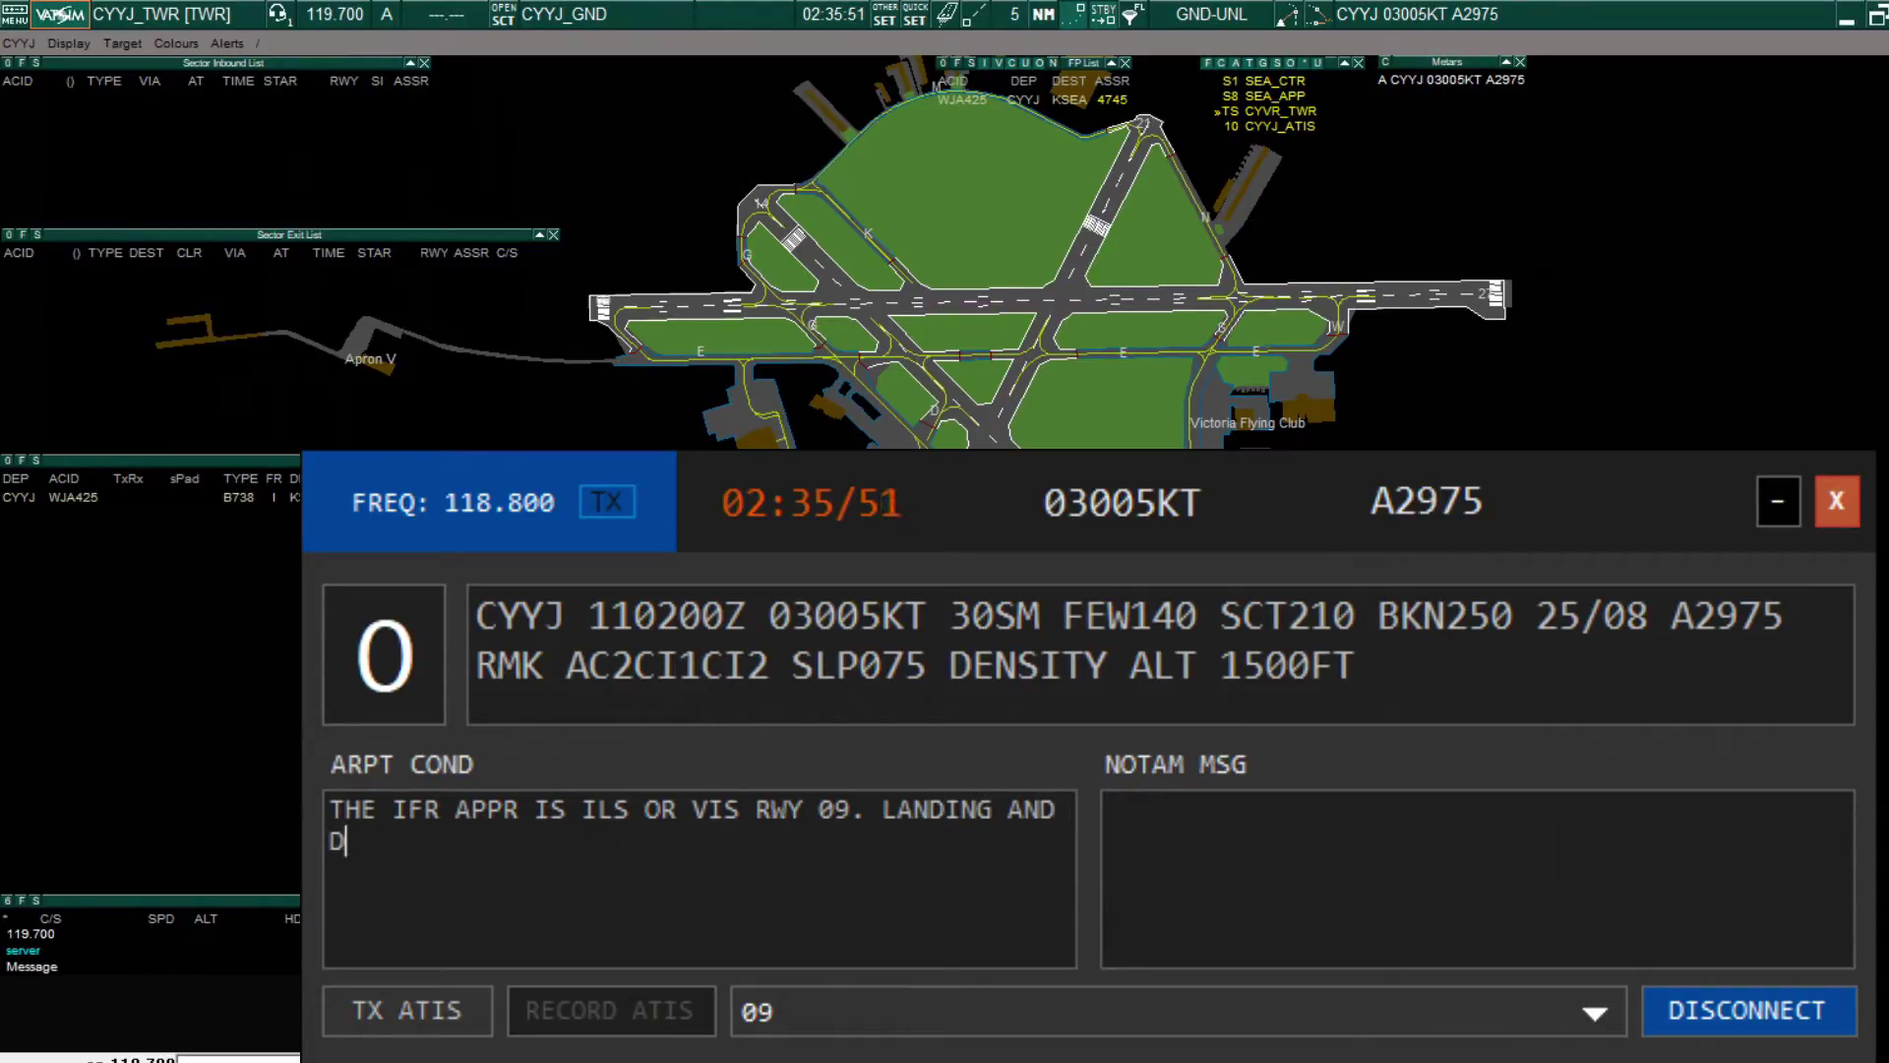
text(EPARTURES)
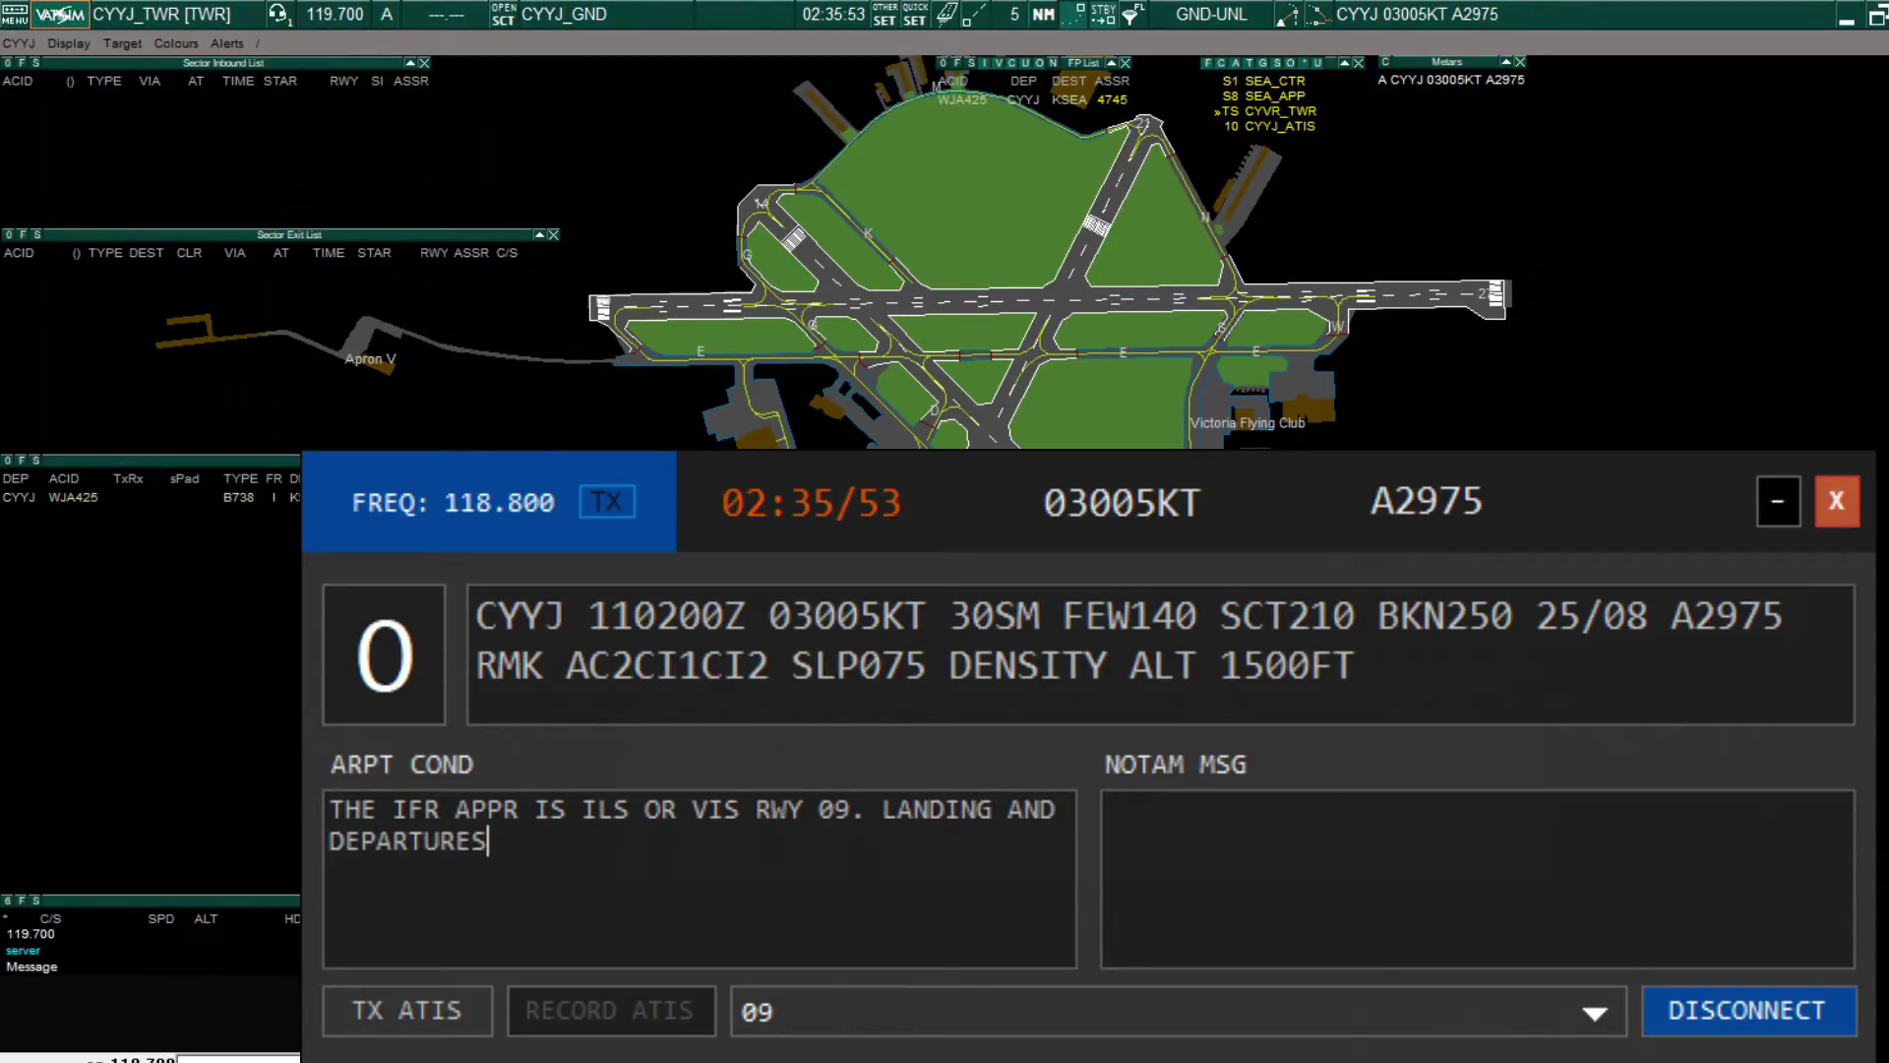
text( RWY 09)
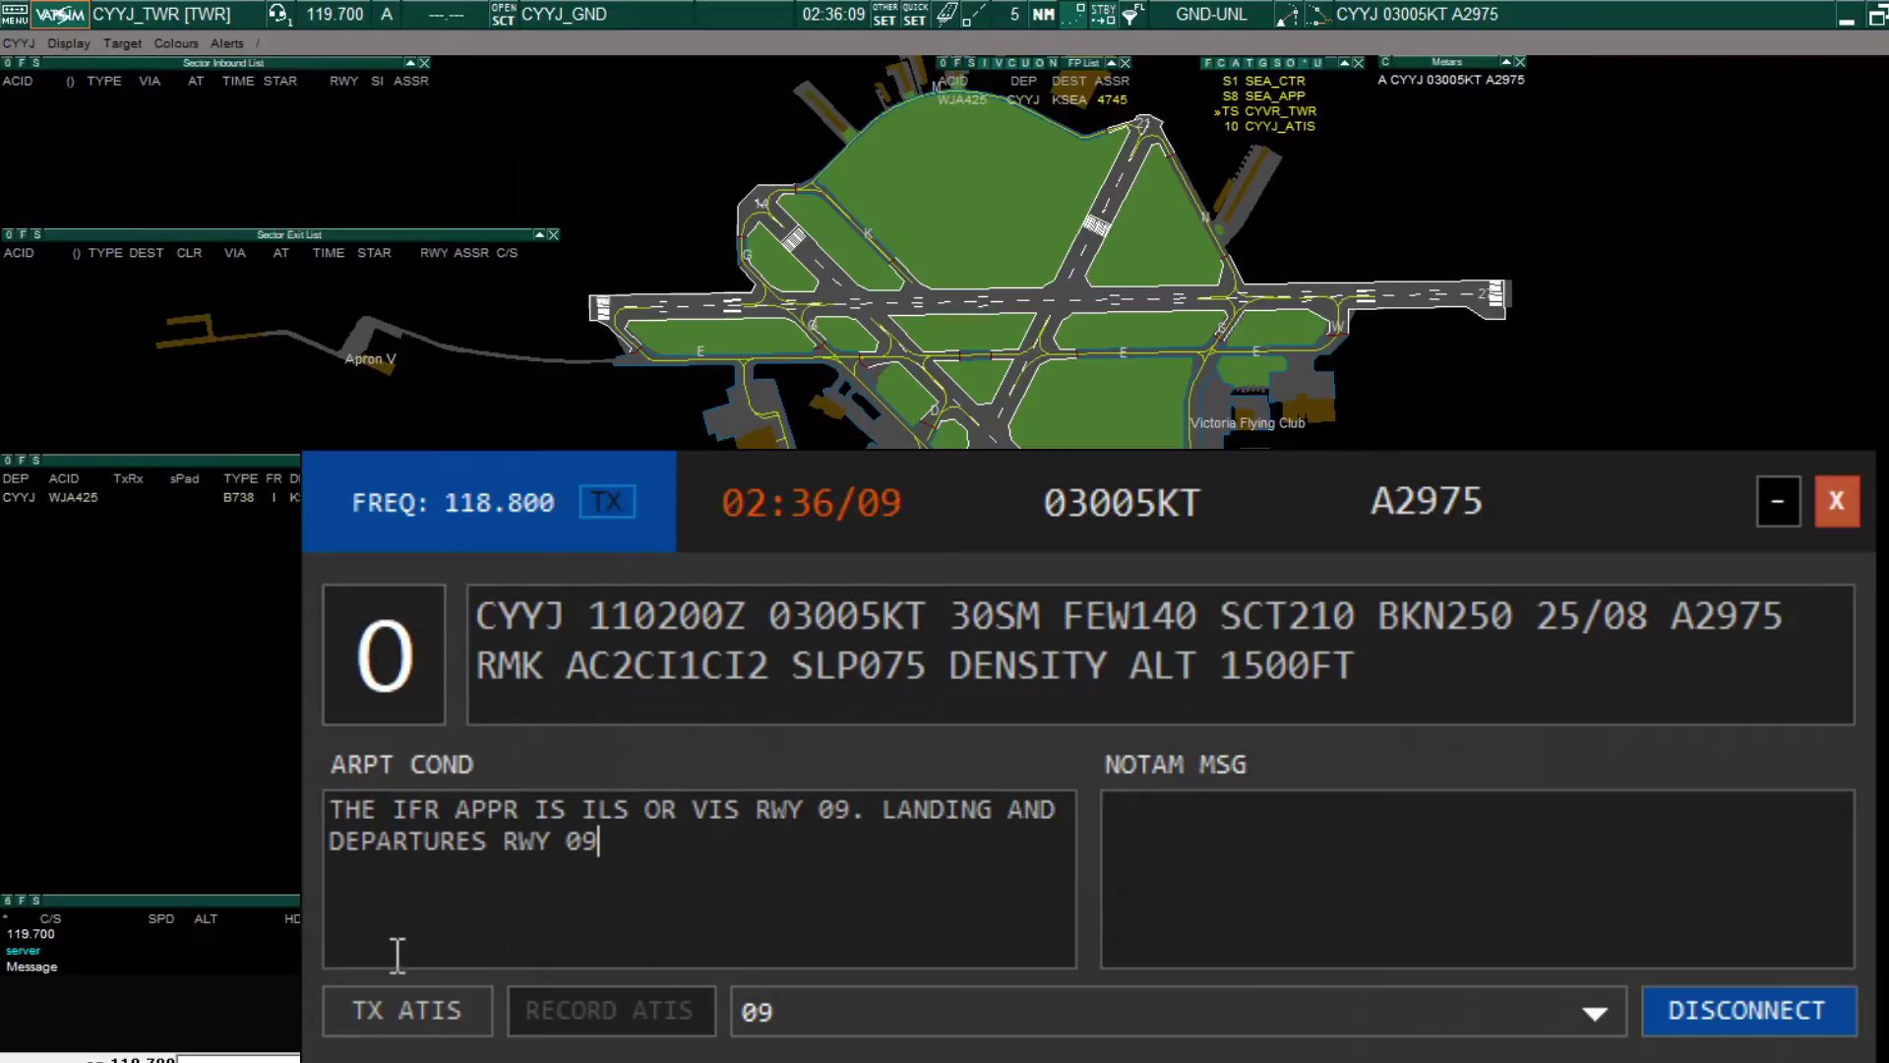
text(.)
Try adding alternate runways 21L, 21C and 06L after RWY 09, then remove them.
key(Right)
text(OR RW)
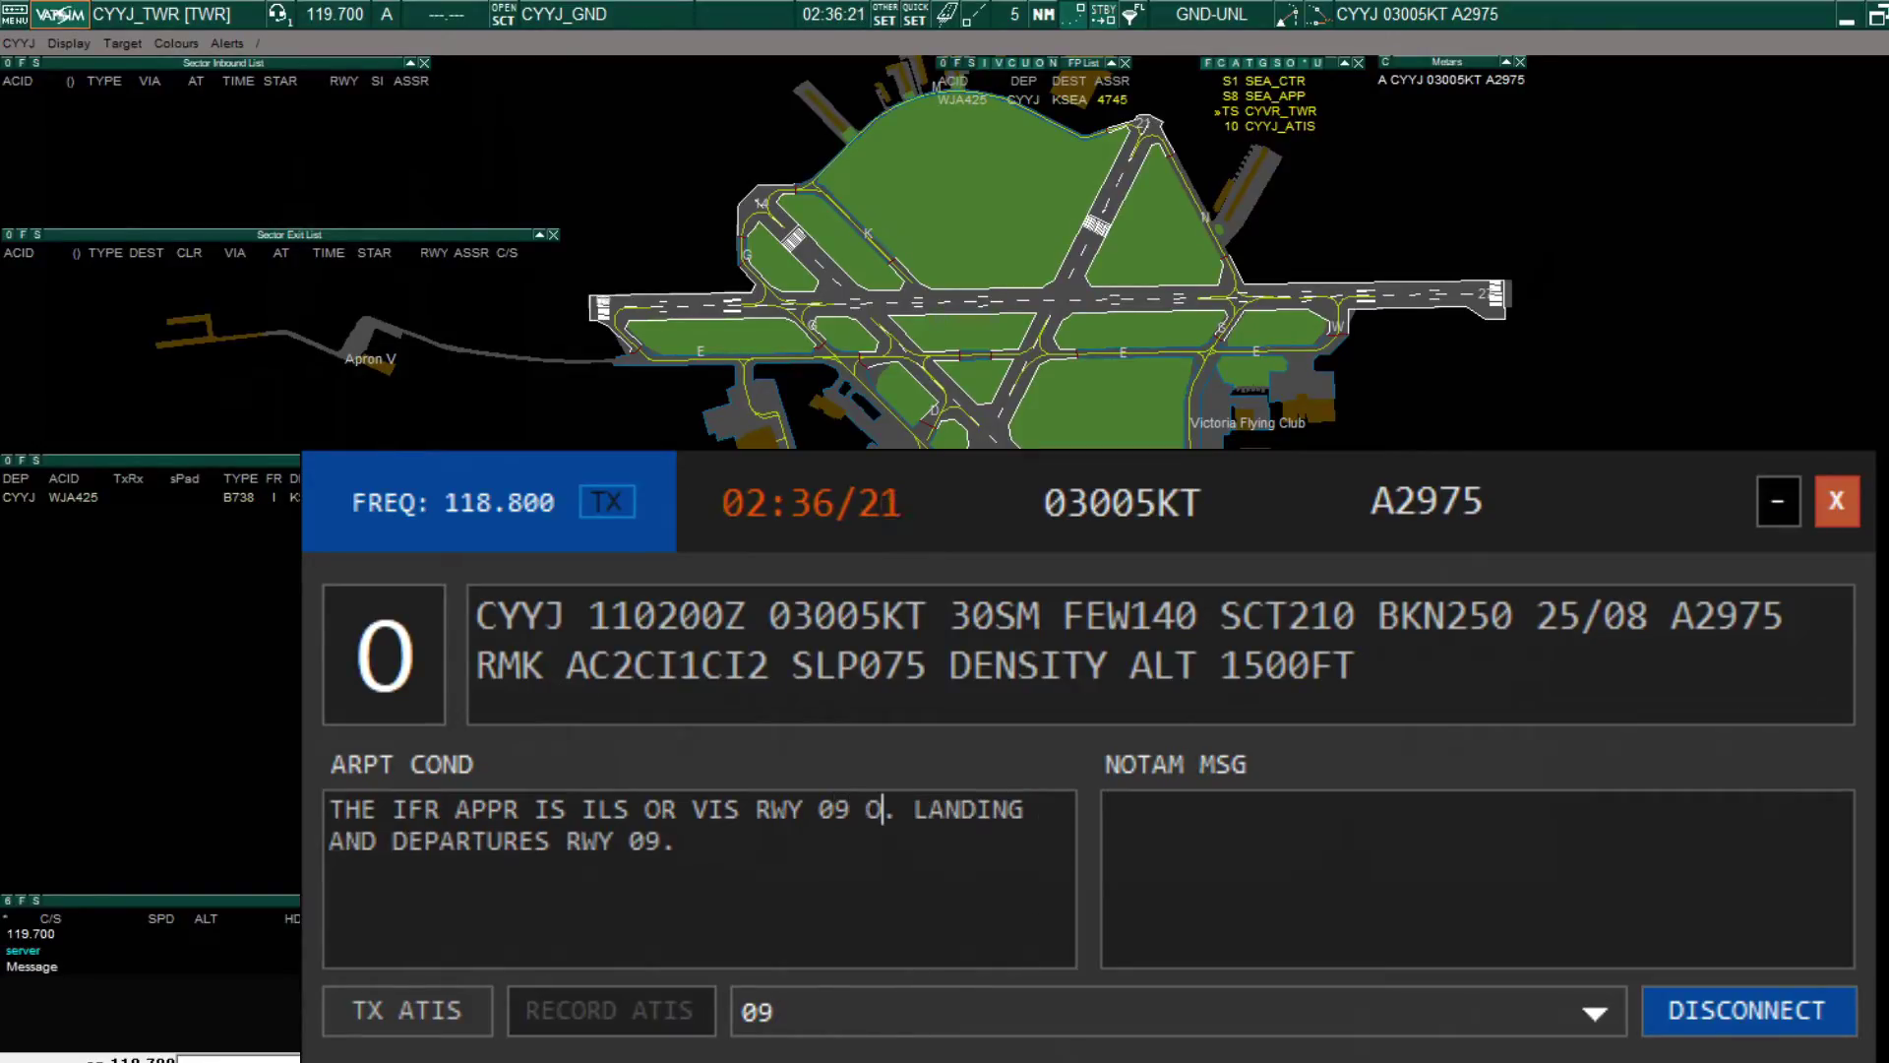
text(Y 21)
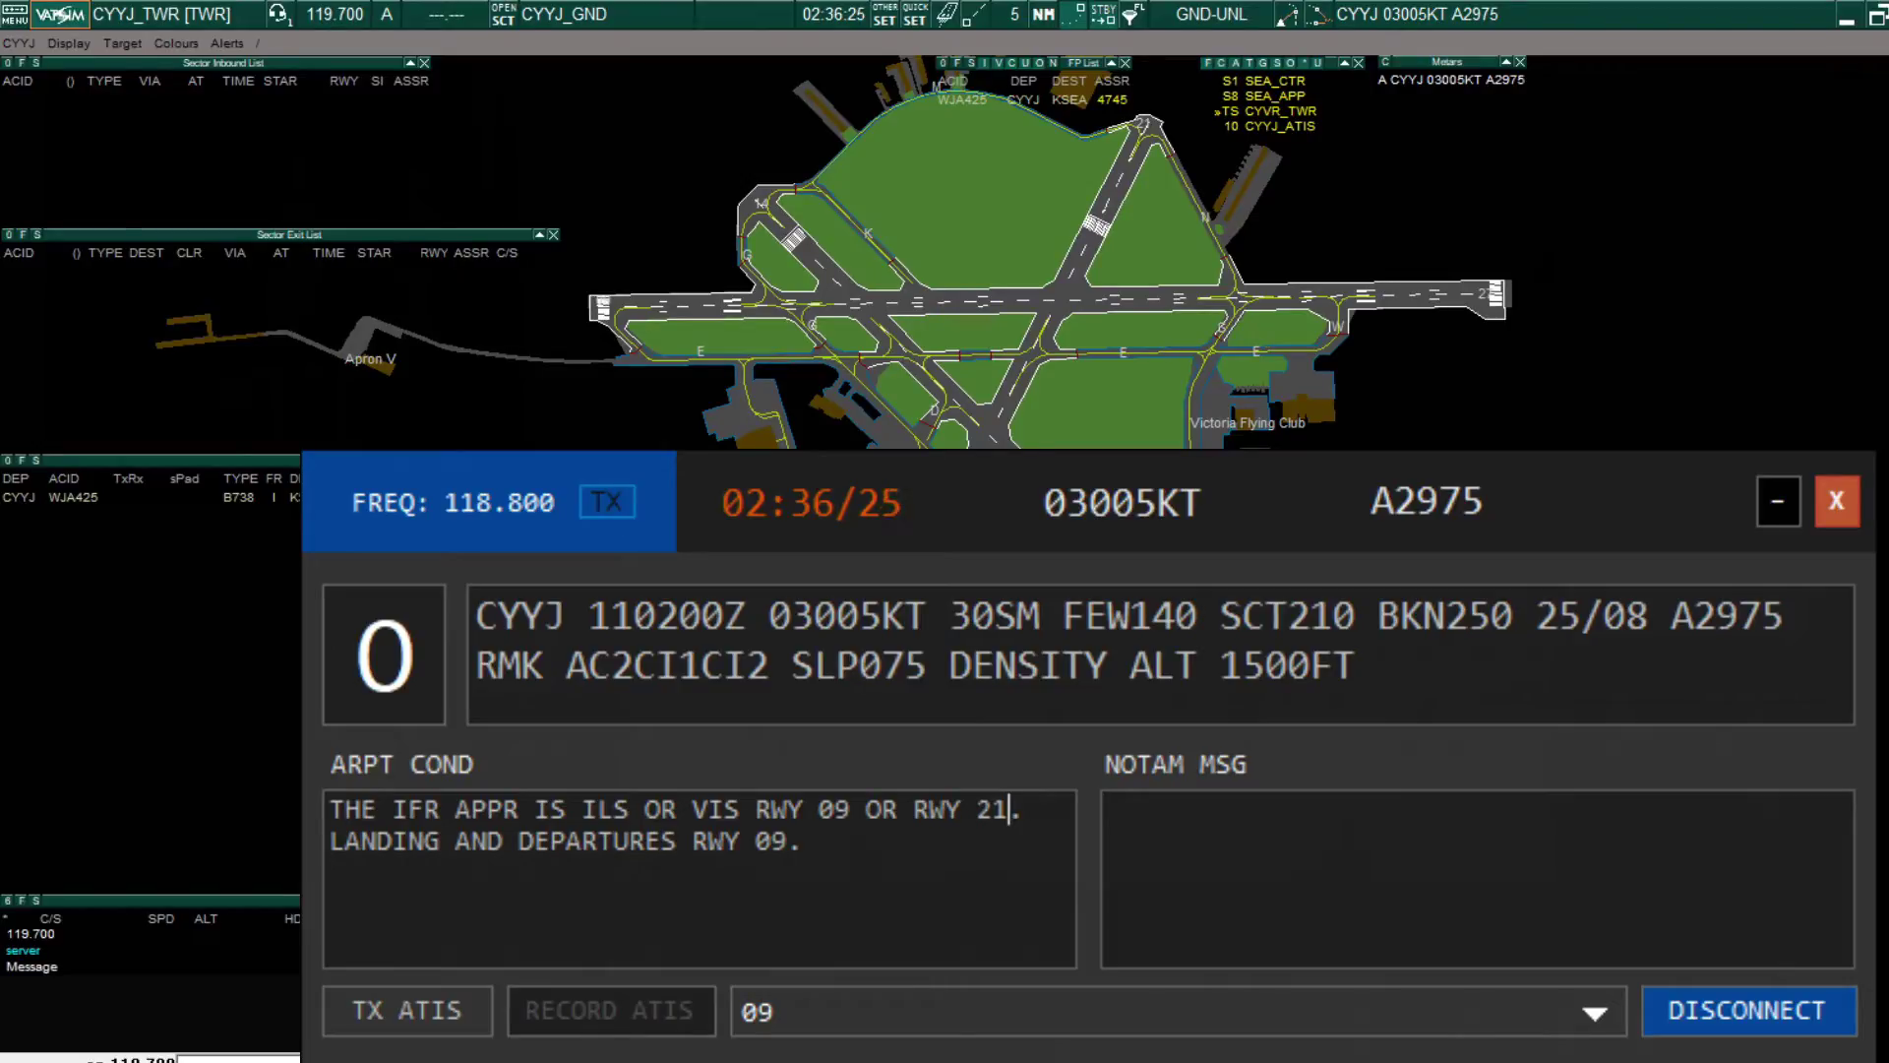
text(L)
key(BackSpace)
text(C)
key(BackSpace)
key(BackSpace)
key(BackSpace)
key(BackSpace)
key(BackSpace)
key(BackSpace)
key(BackSpace)
key(BackSpace)
key(BackSpace)
key(BackSpace)
key(BackSpace)
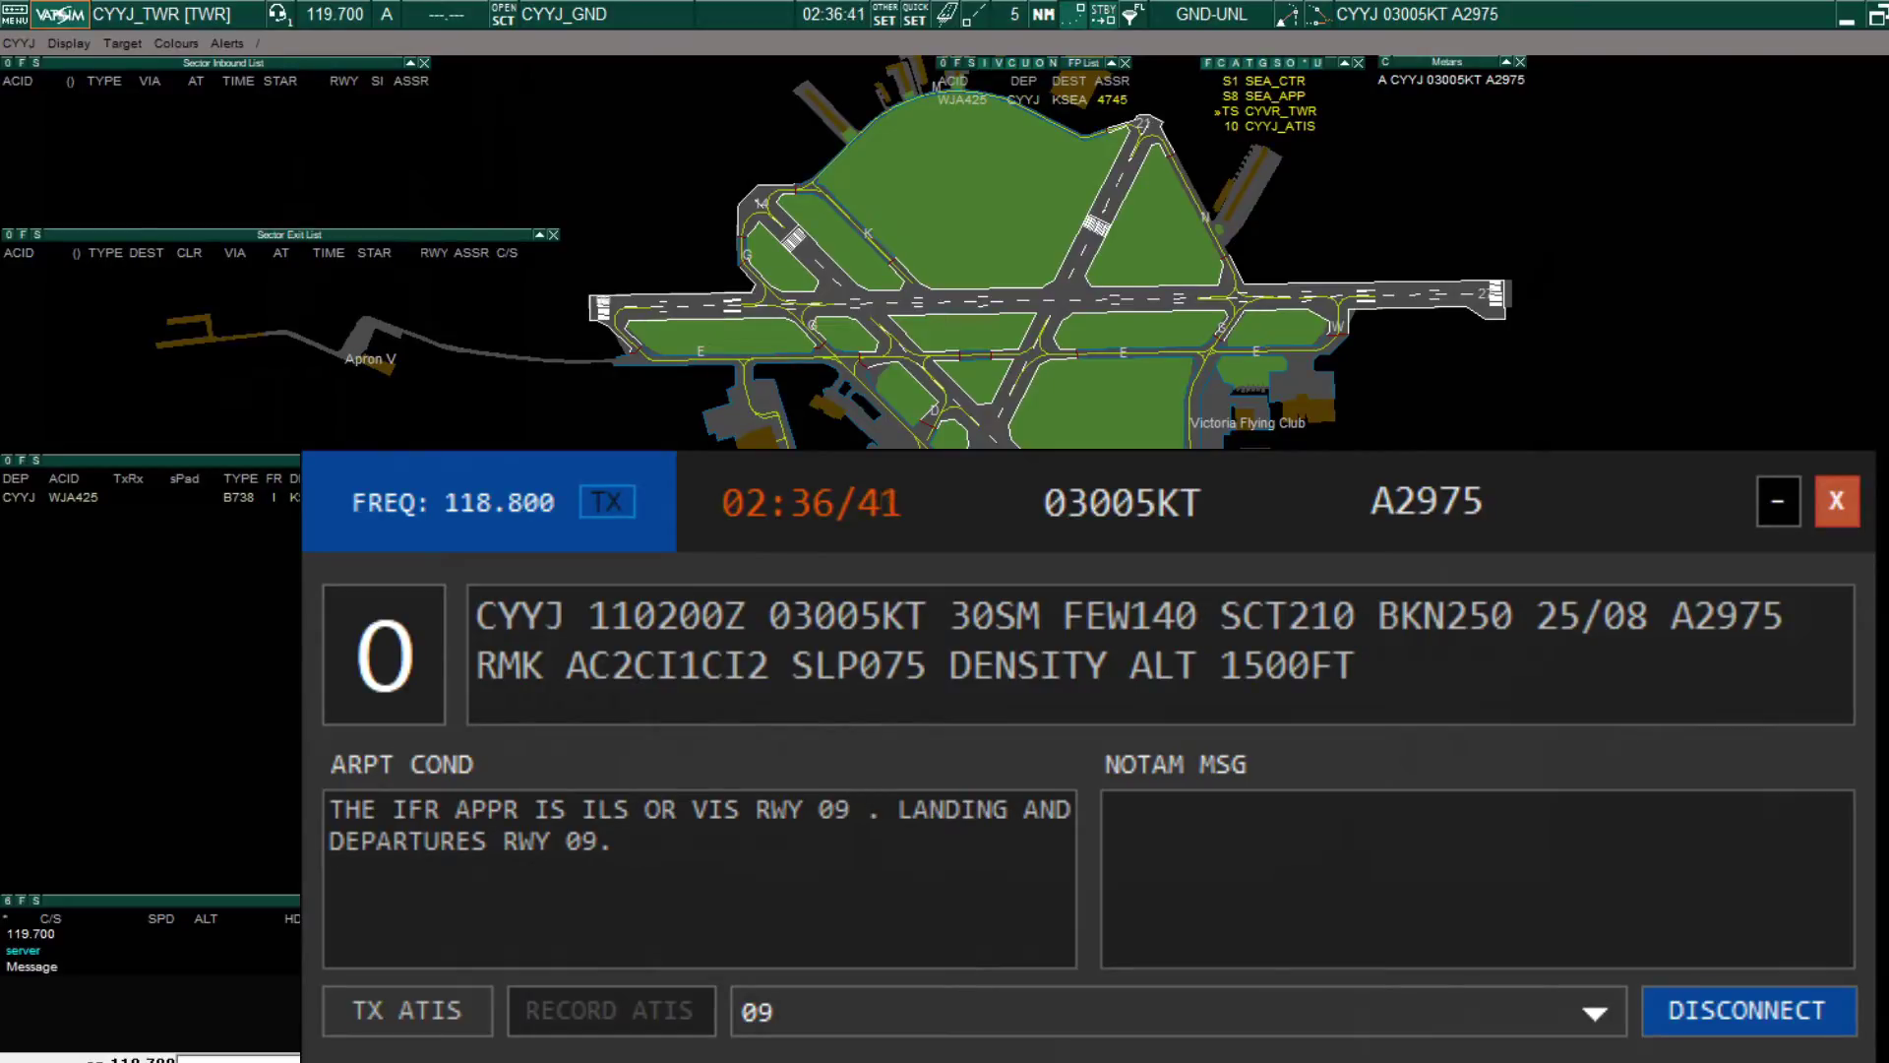
text(06L)
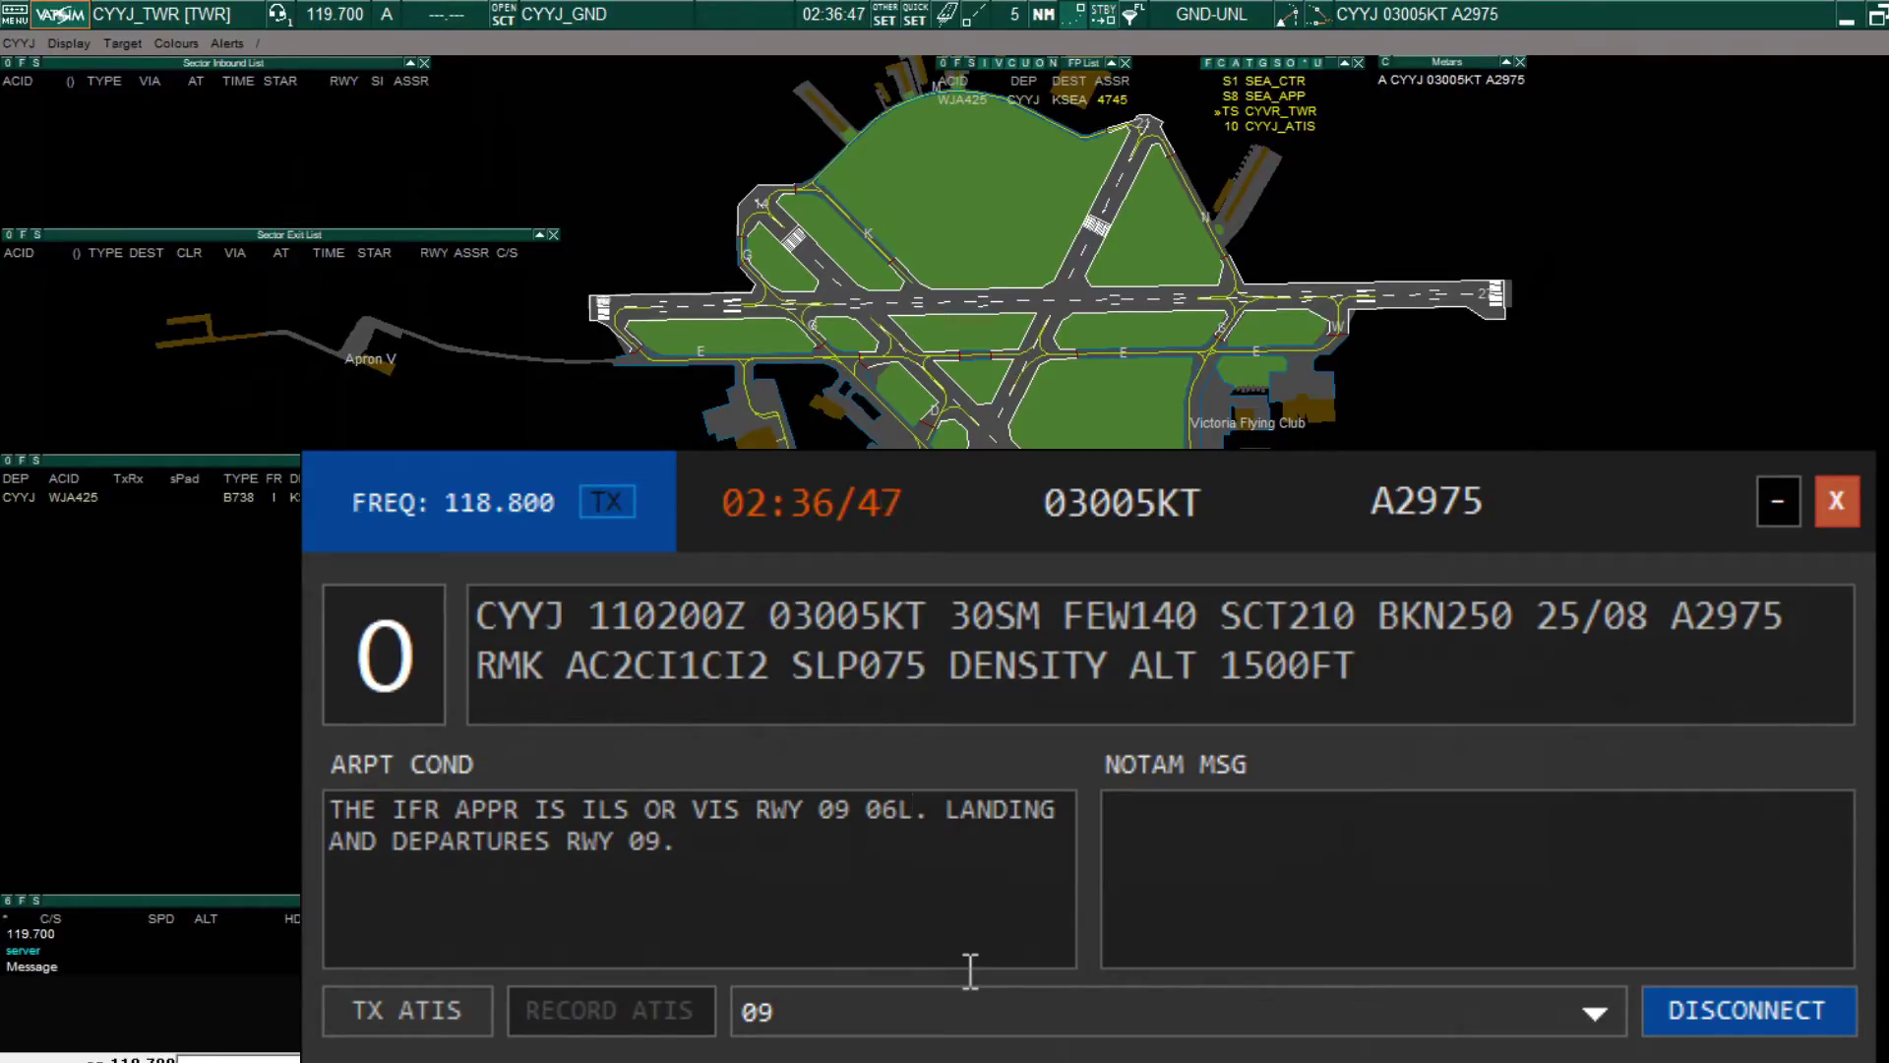
key(BackSpace)
key(BackSpace)
key(BackSpace)
text(RWY 06L)
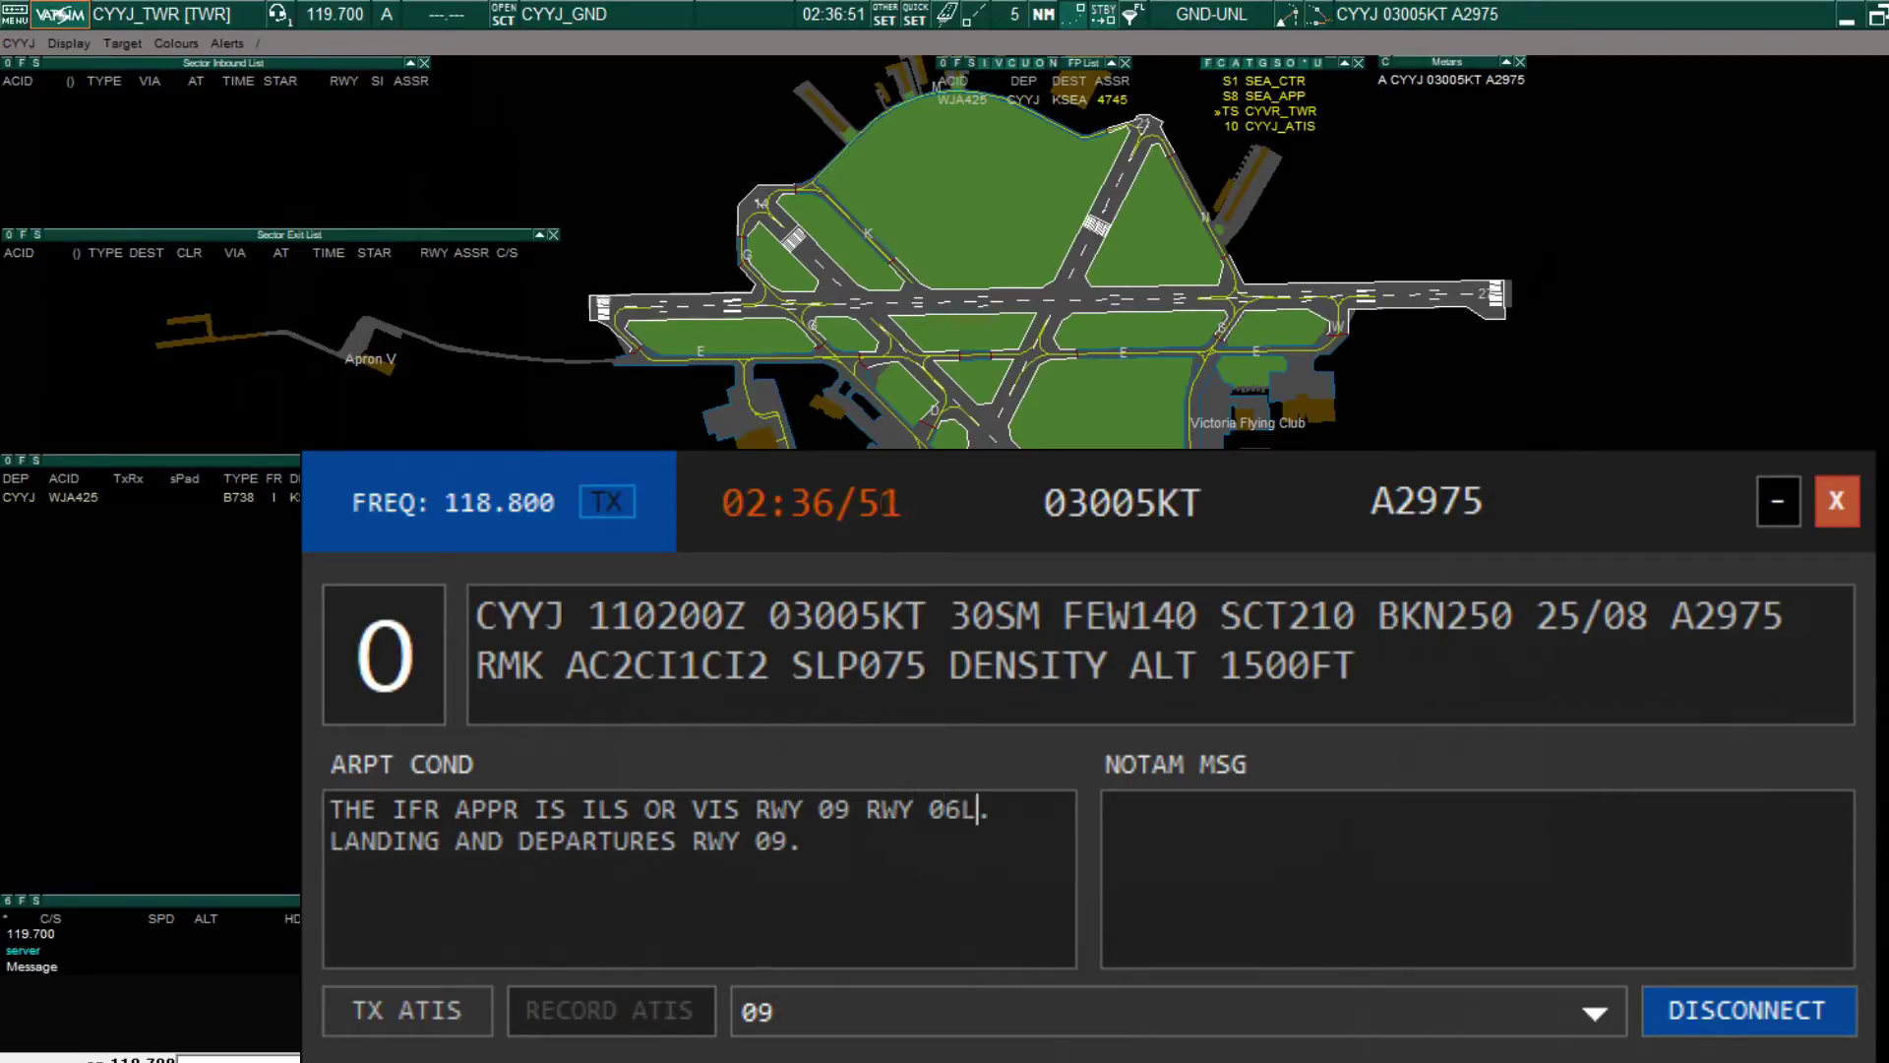
key(BackSpace)
key(BackSpace)
key(BackSpace)
key(BackSpace)
key(BackSpace)
key(BackSpace)
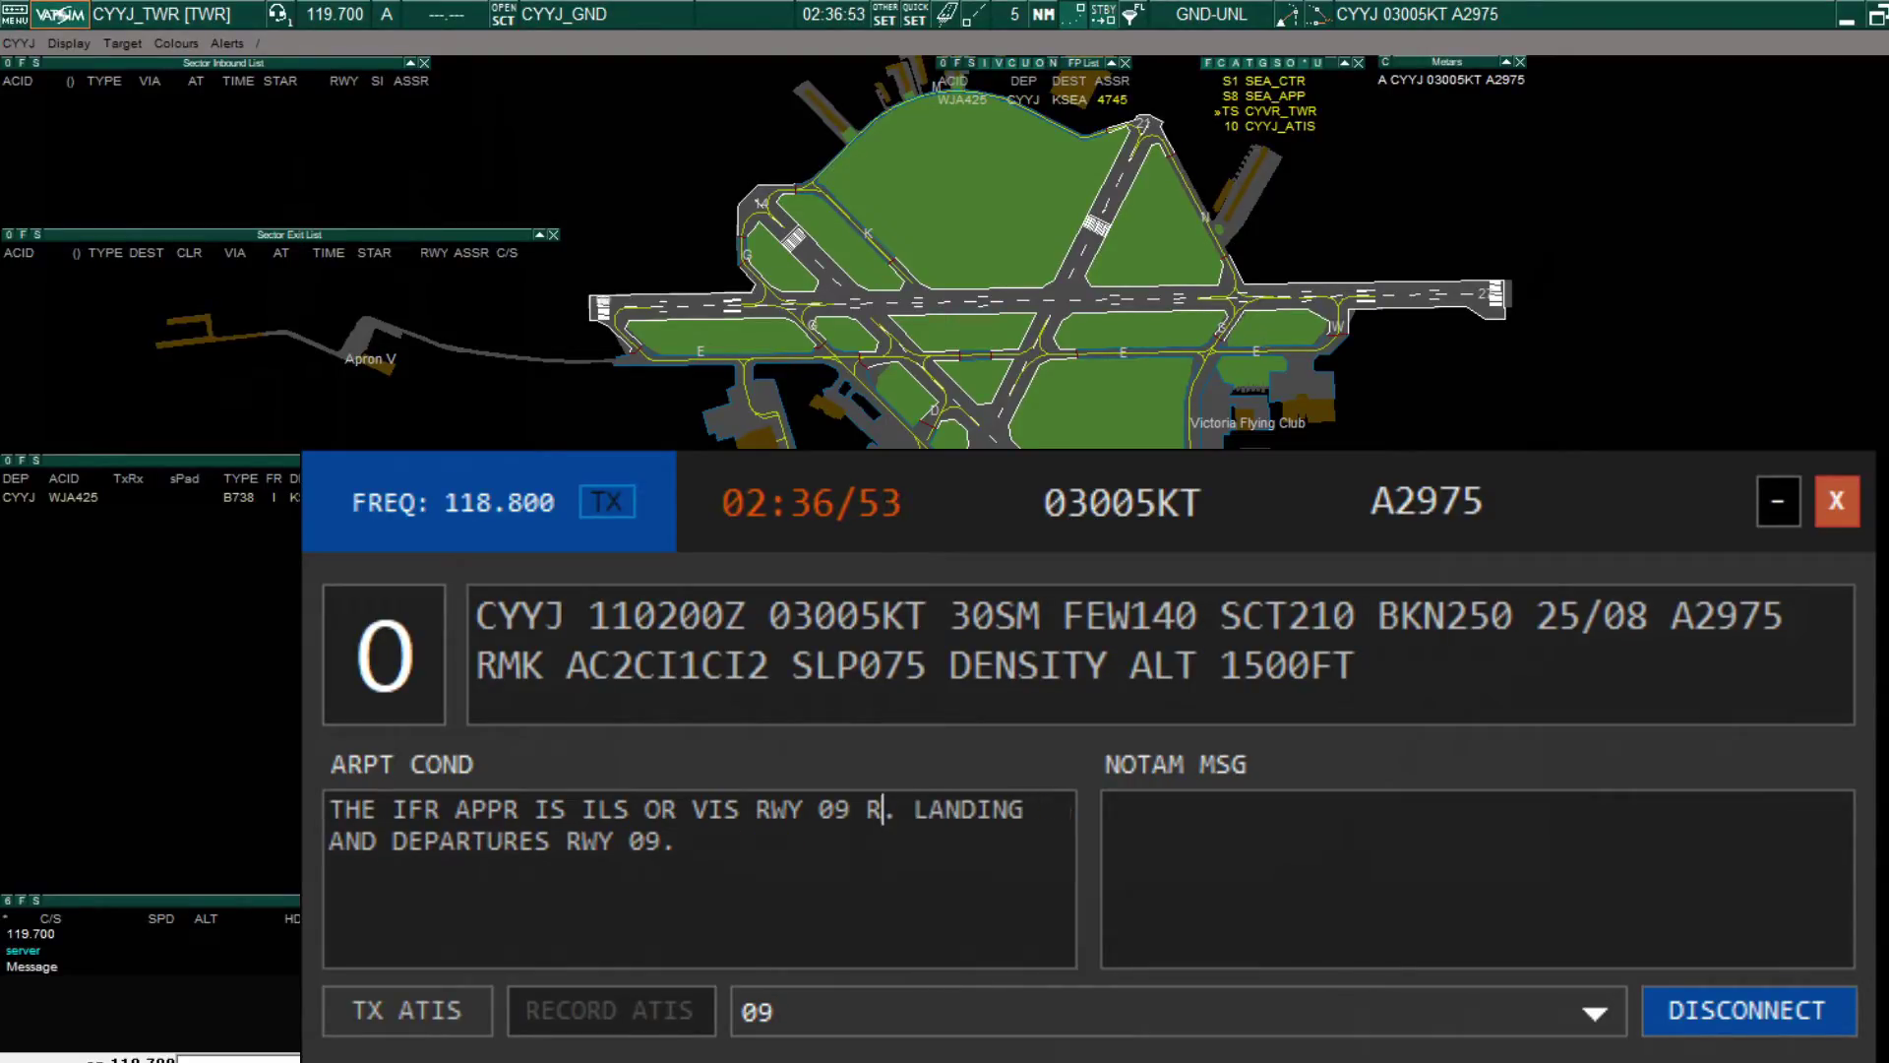
key(BackSpace)
key(BackSpace)
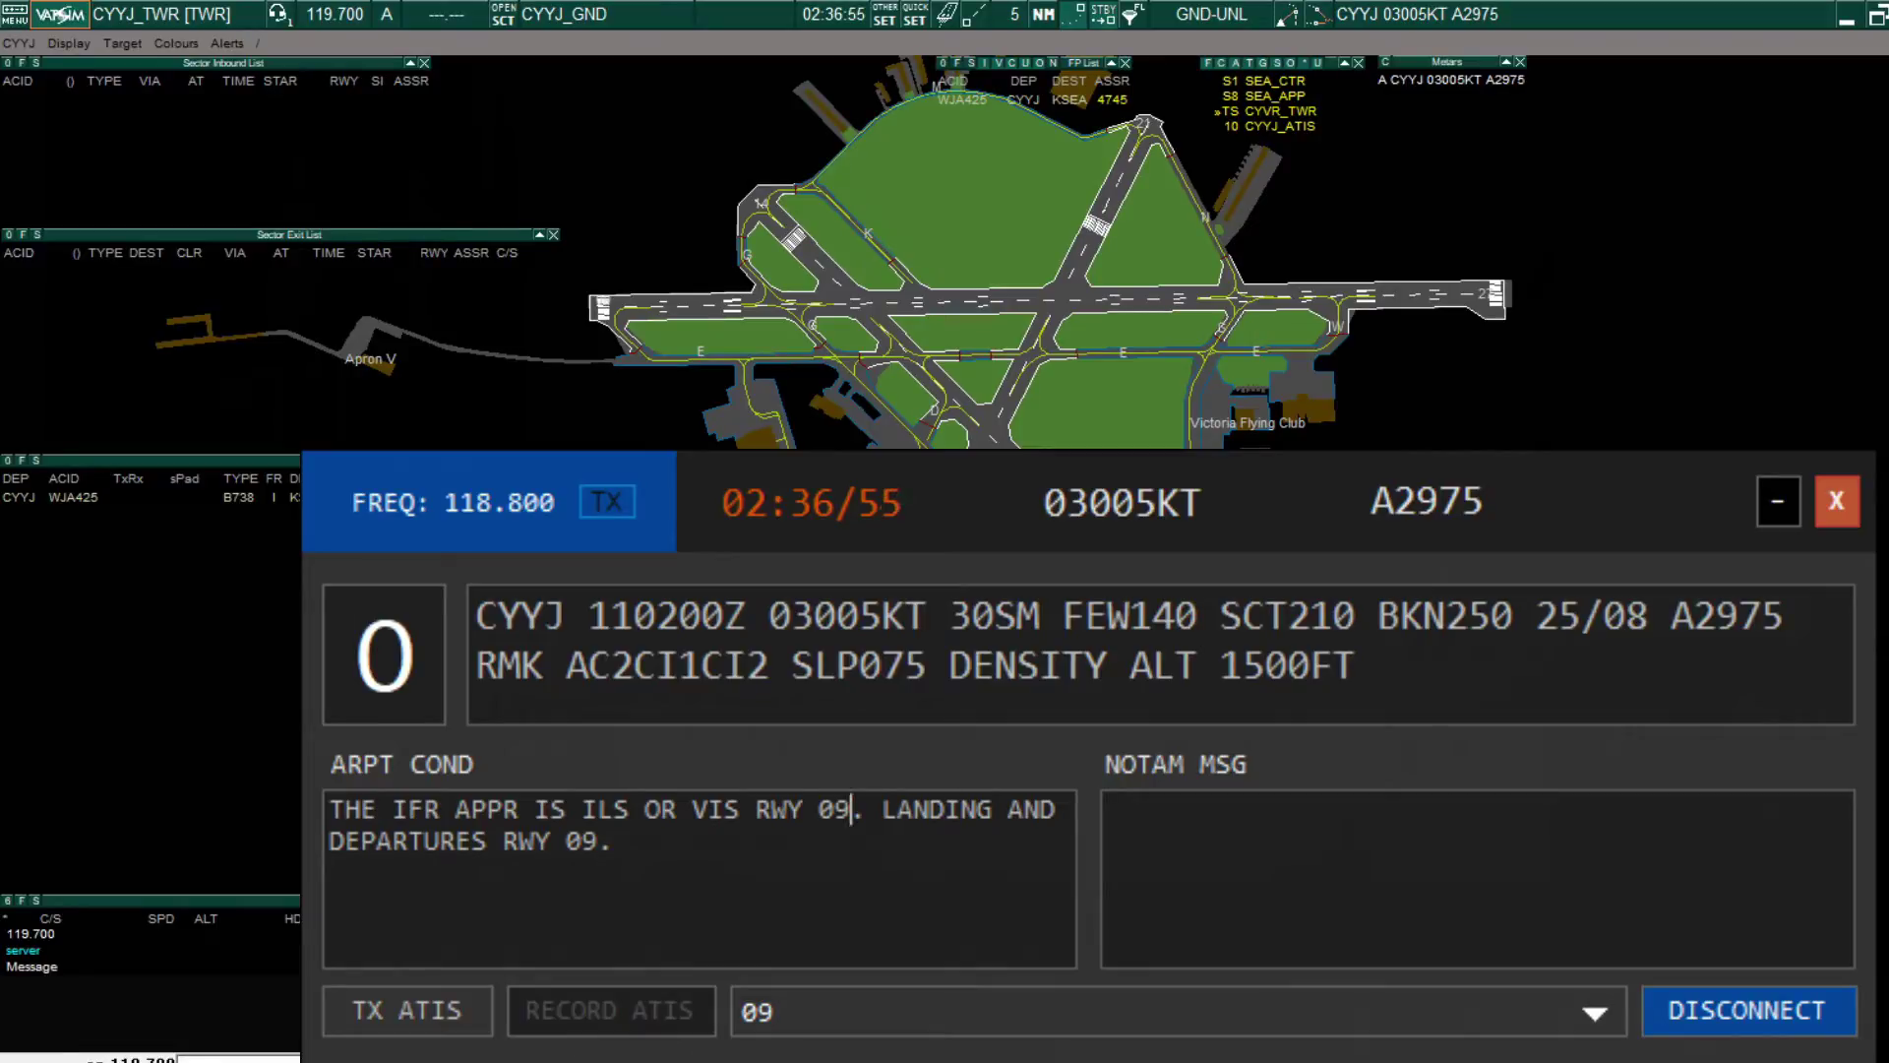
Append a partial 'TWY VA' remark after the final period, then erase it.
key(Down)
key(Left)
key(Left)
key(Right)
key(Right)
text(TWY )
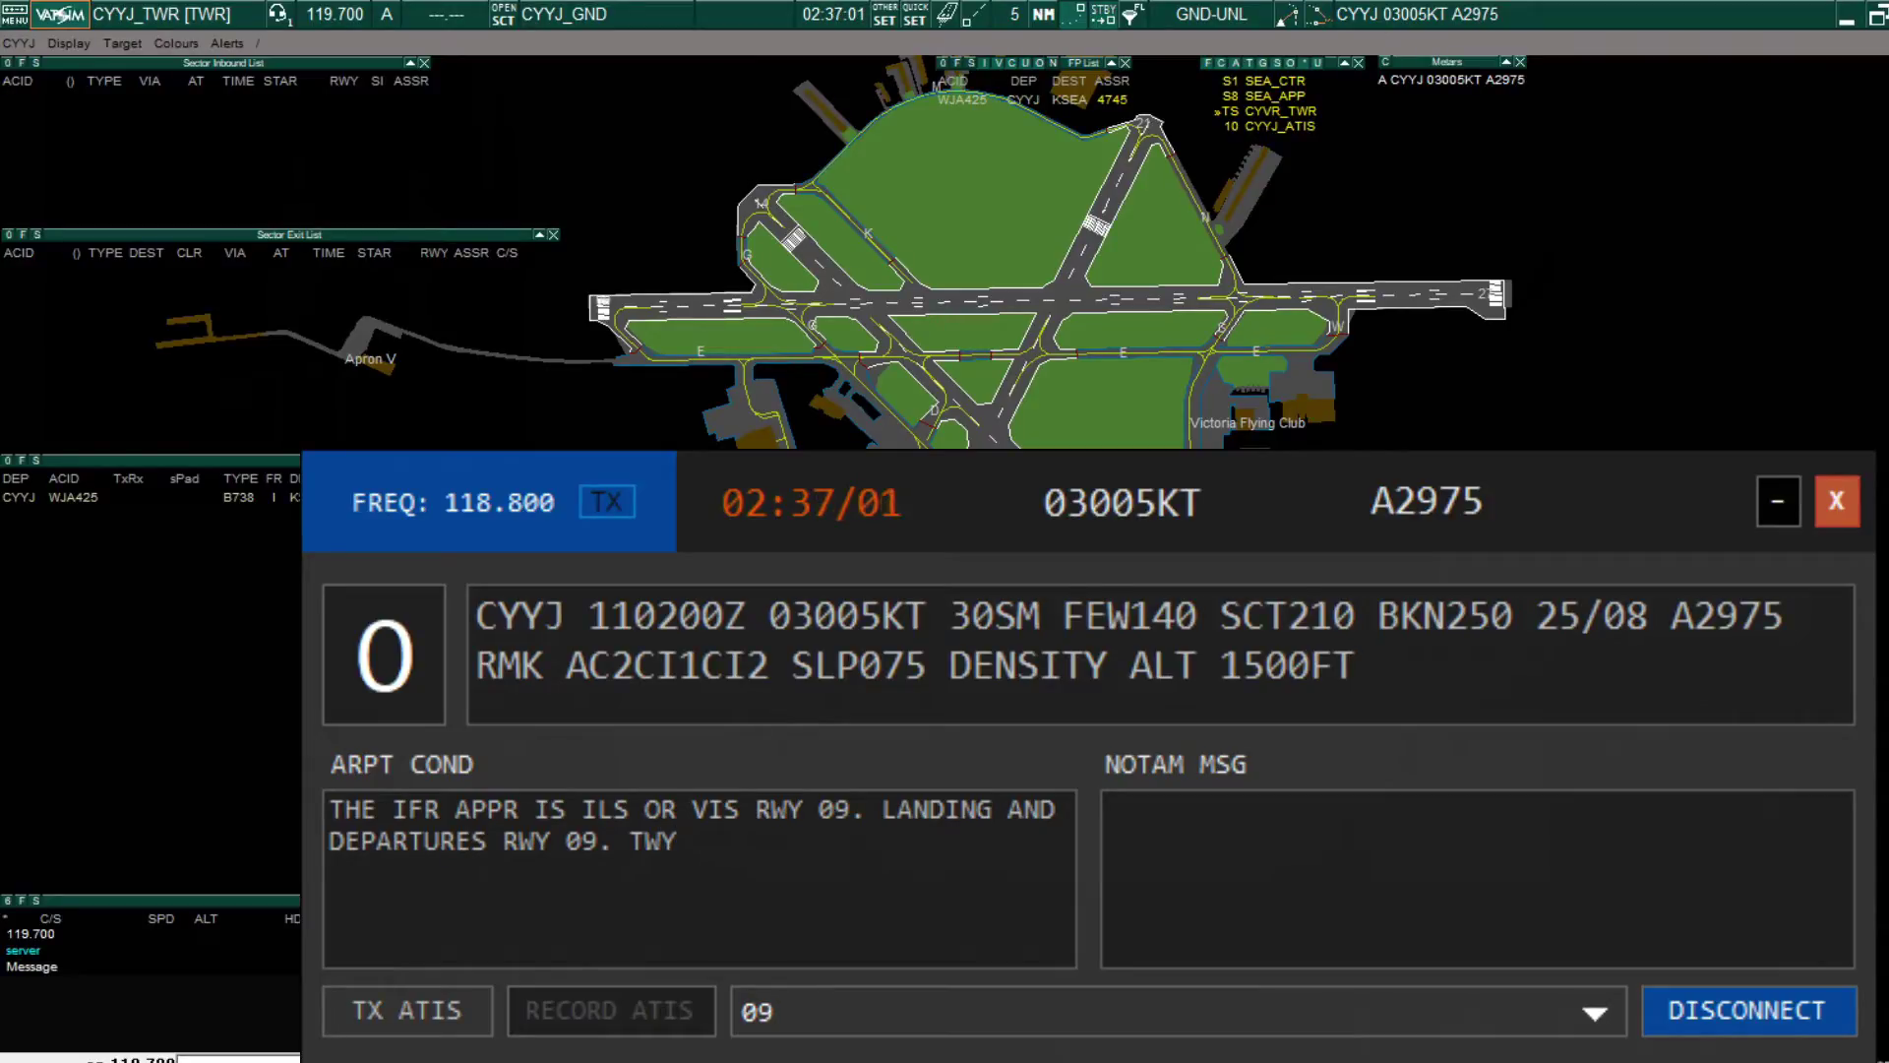
text(V)
text(A)
key(BackSpace)
key(BackSpace)
key(BackSpace)
key(BackSpace)
key(BackSpace)
key(BackSpace)
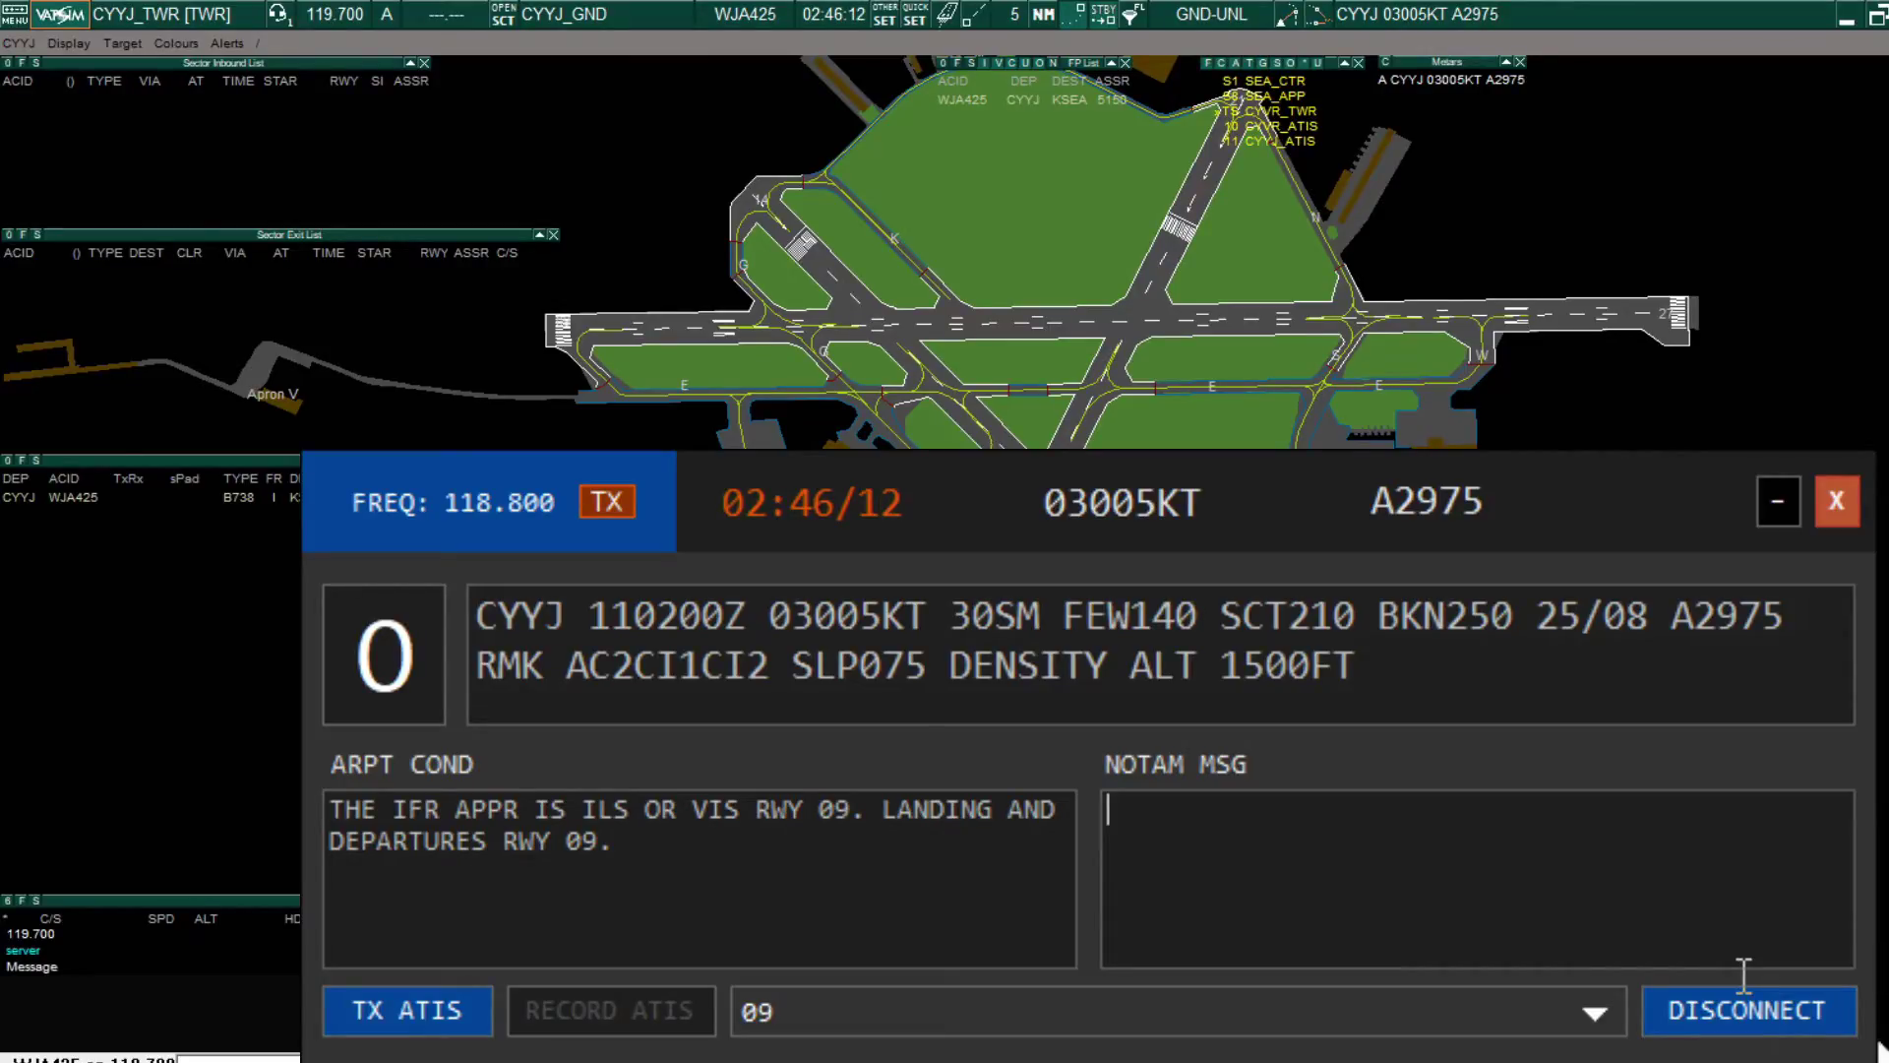
text(122)
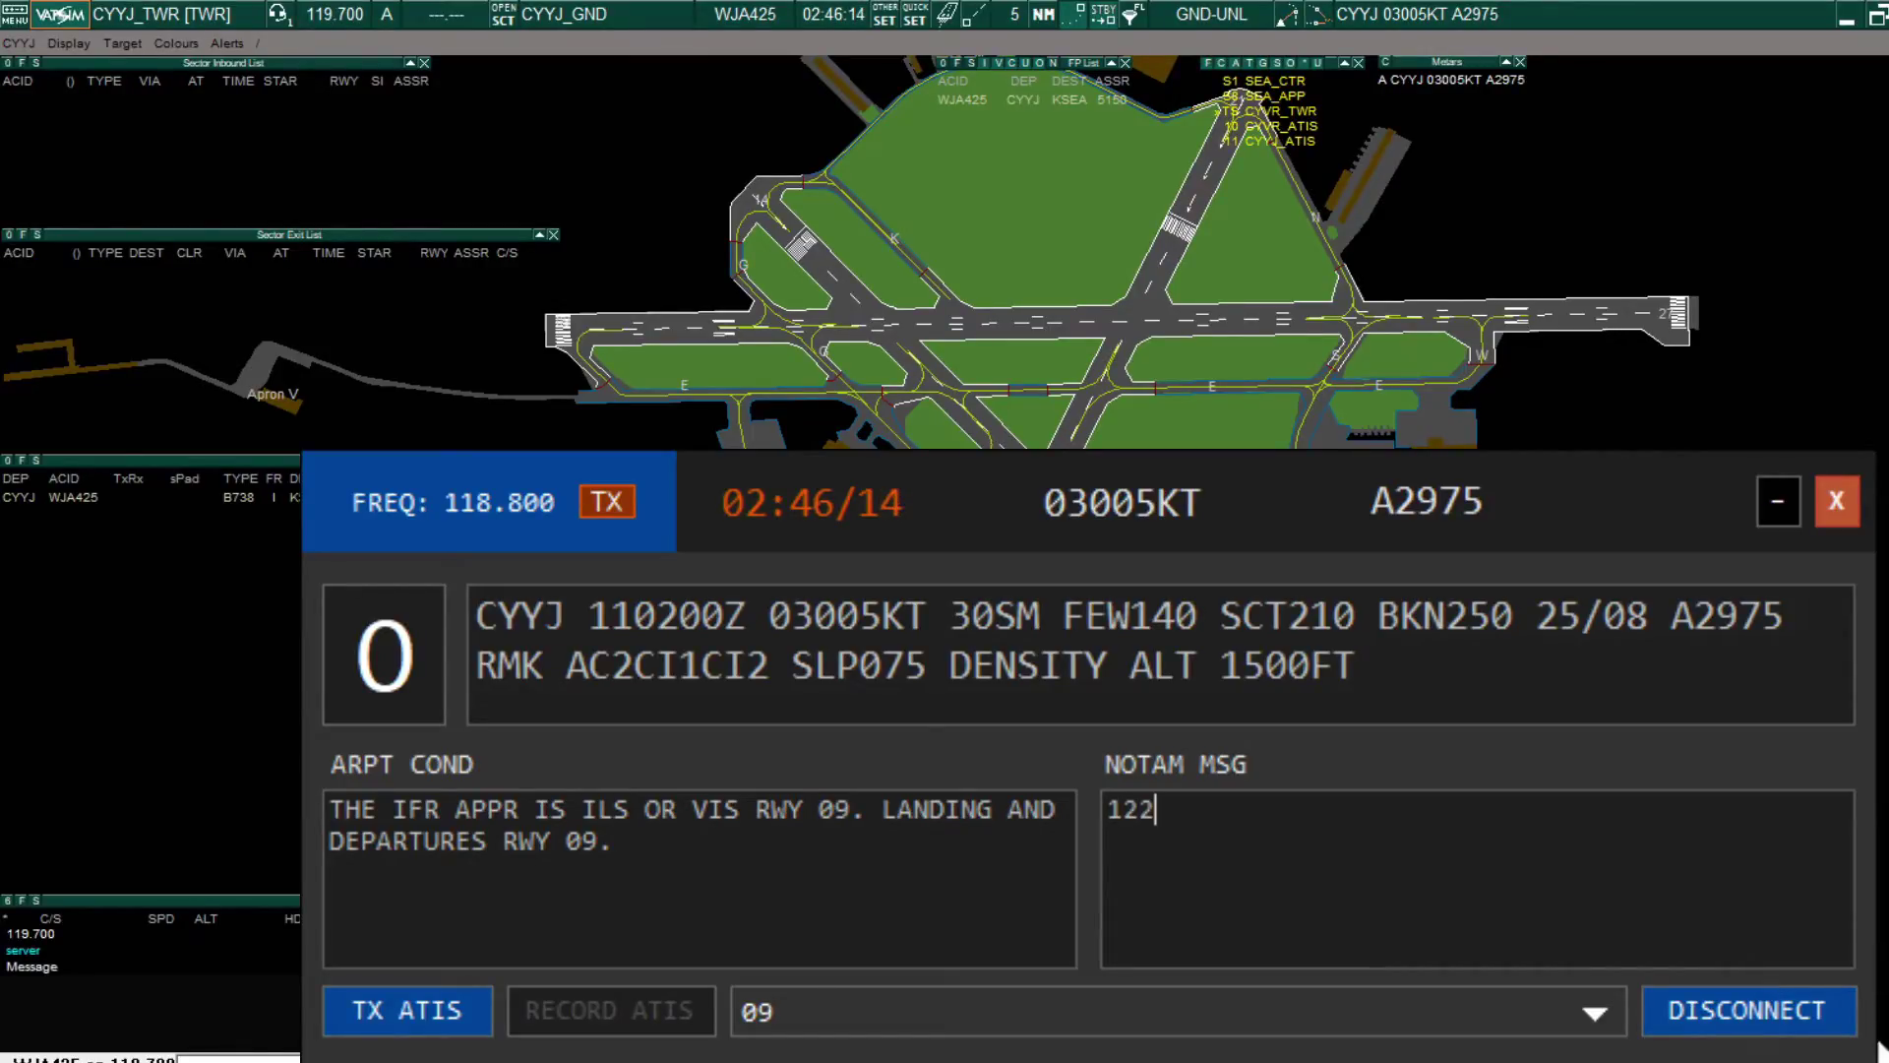
text(.800)
key(BackSpace)
key(BackSpace)
key(BackSpace)
key(BackSpace)
key(BackSpace)
key(BackSpace)
key(BackSpace)
text(*2)
key(BackSpace)
key(BackSpace)
key(BackSpace)
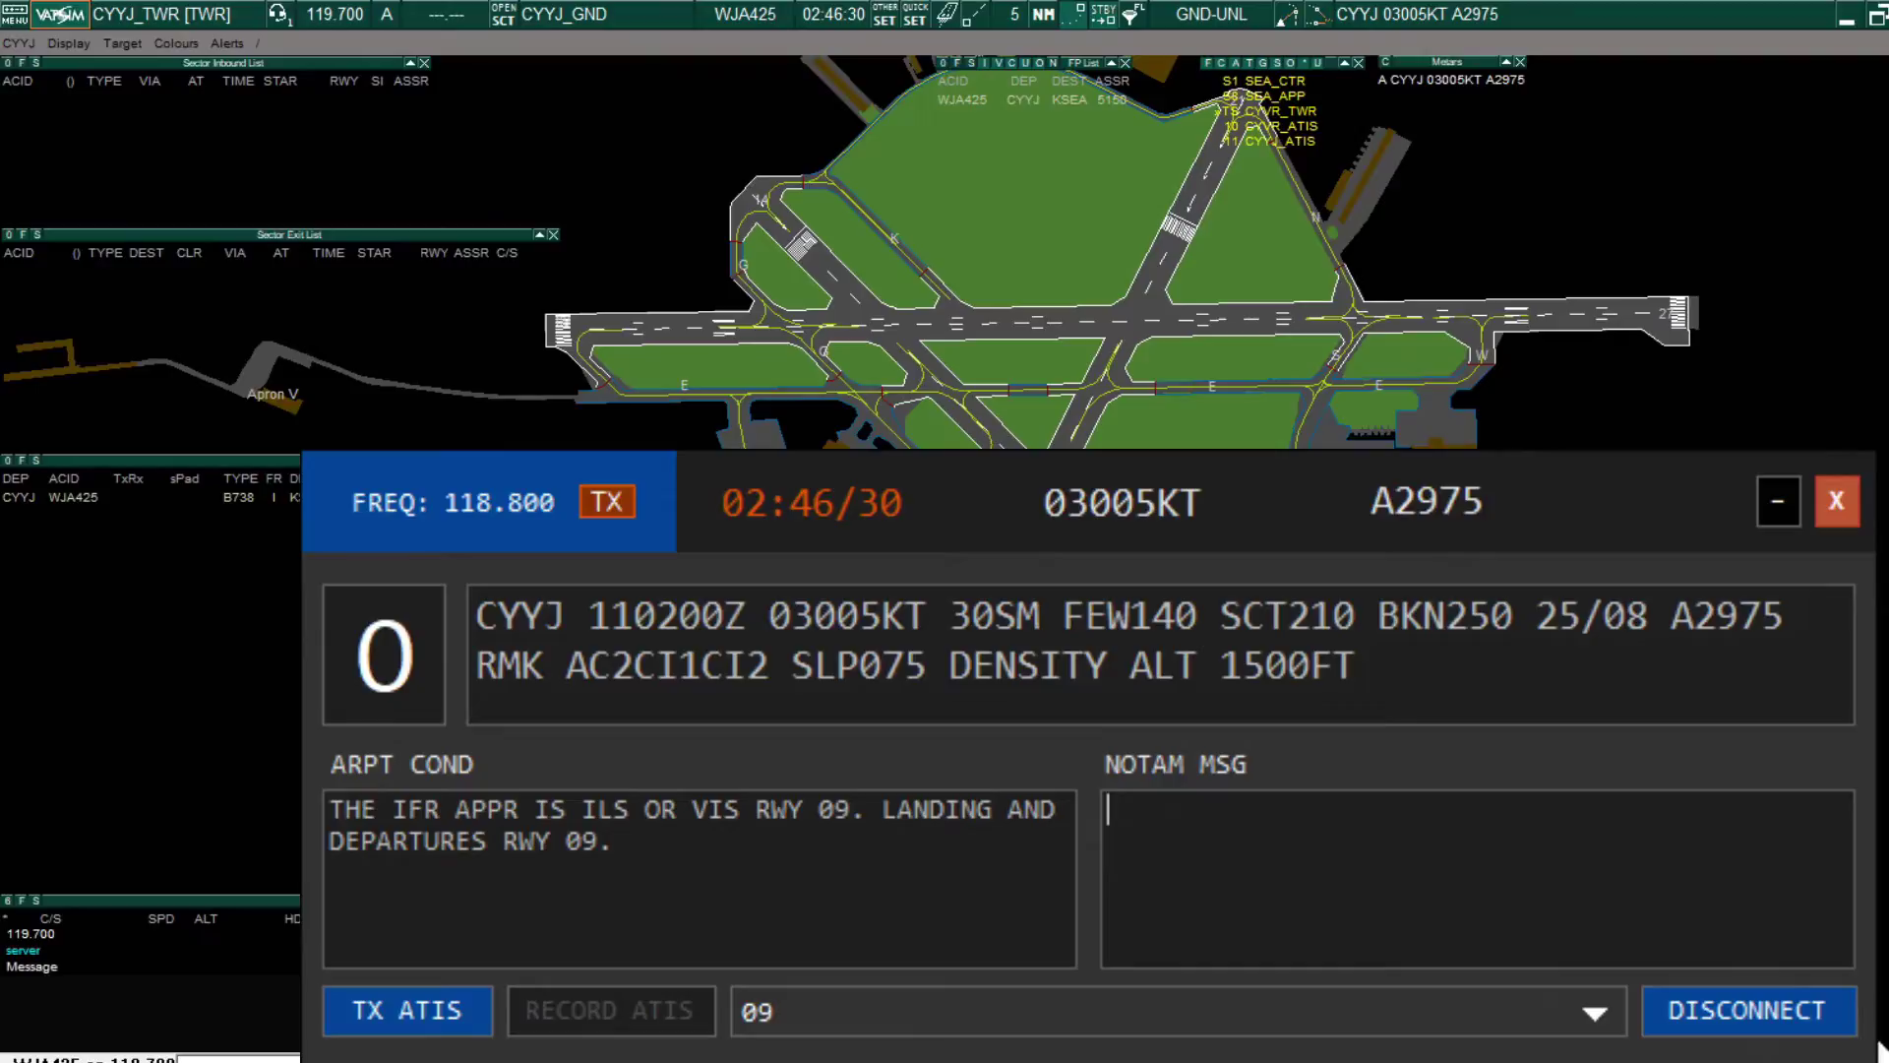
text(+CYVR)
key(shift+Left)
key(shift+Left)
key(shift+Left)
key(shift+Left)
key(shift+Left)
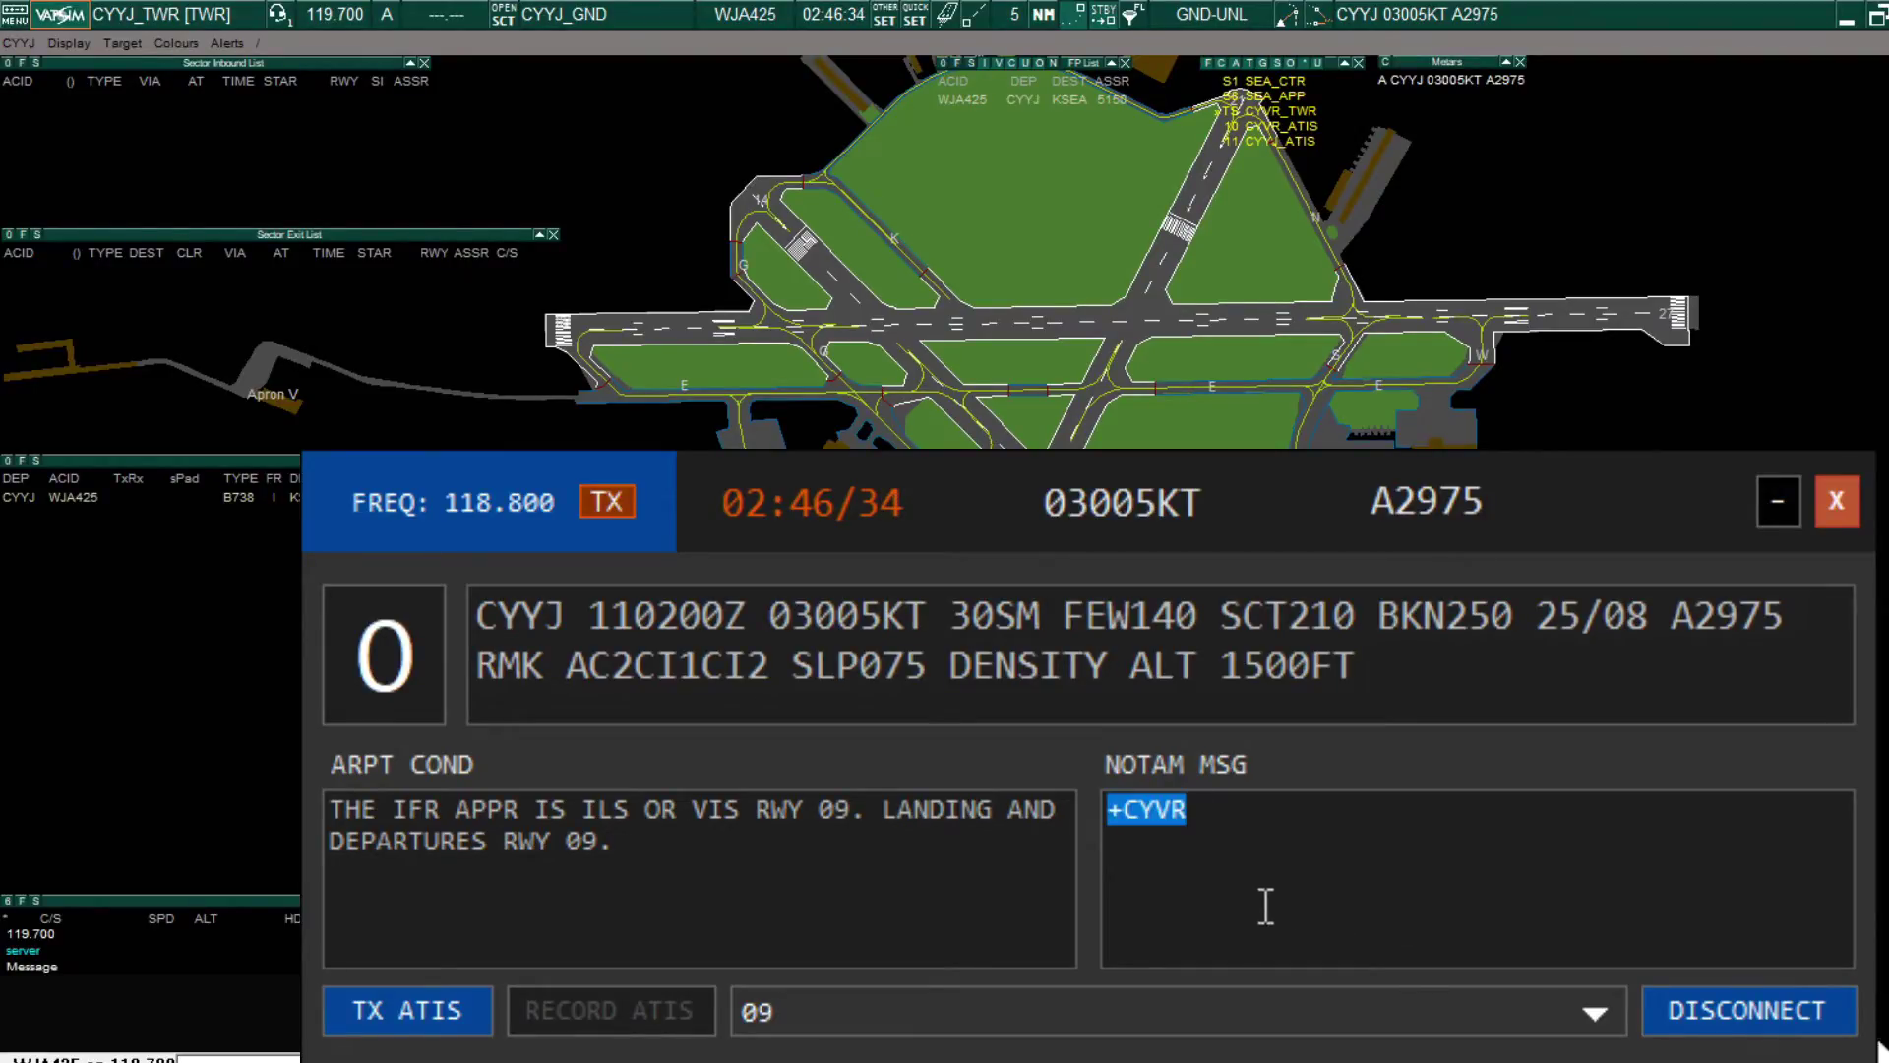
key(BackSpace)
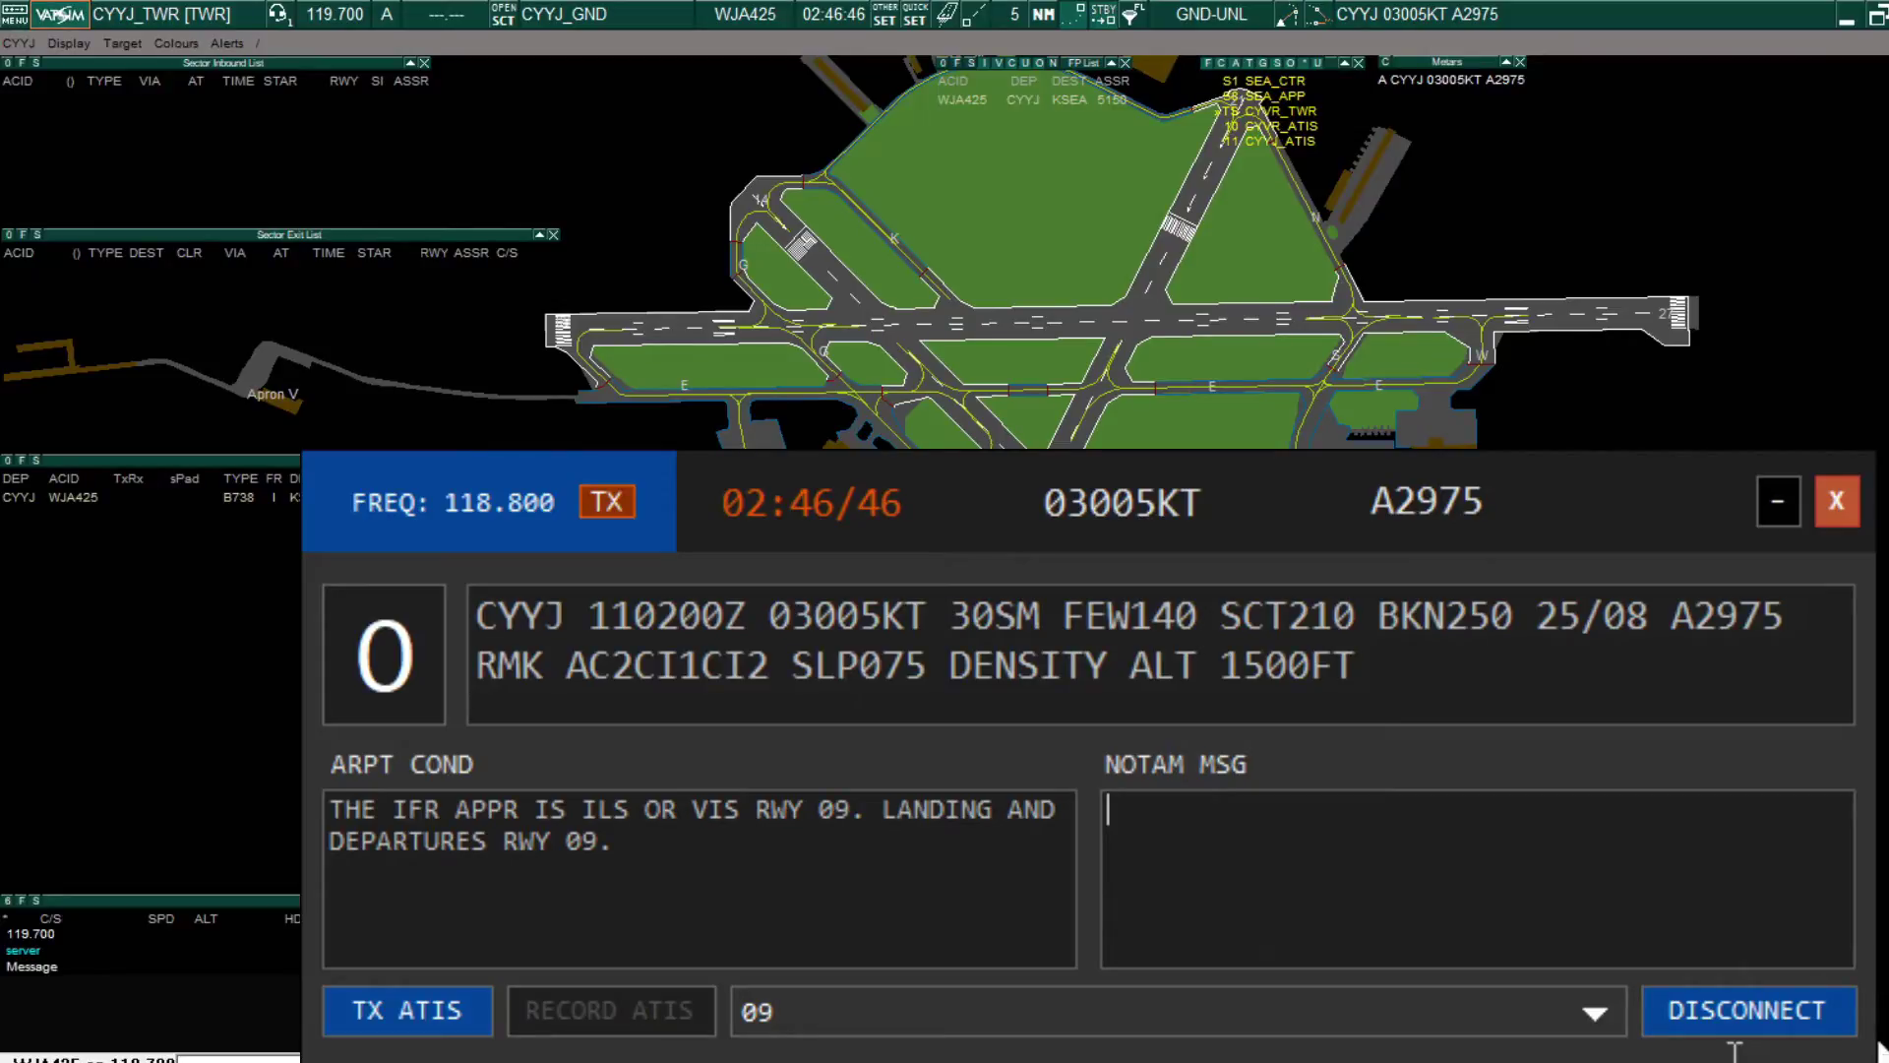
text(+YVR)
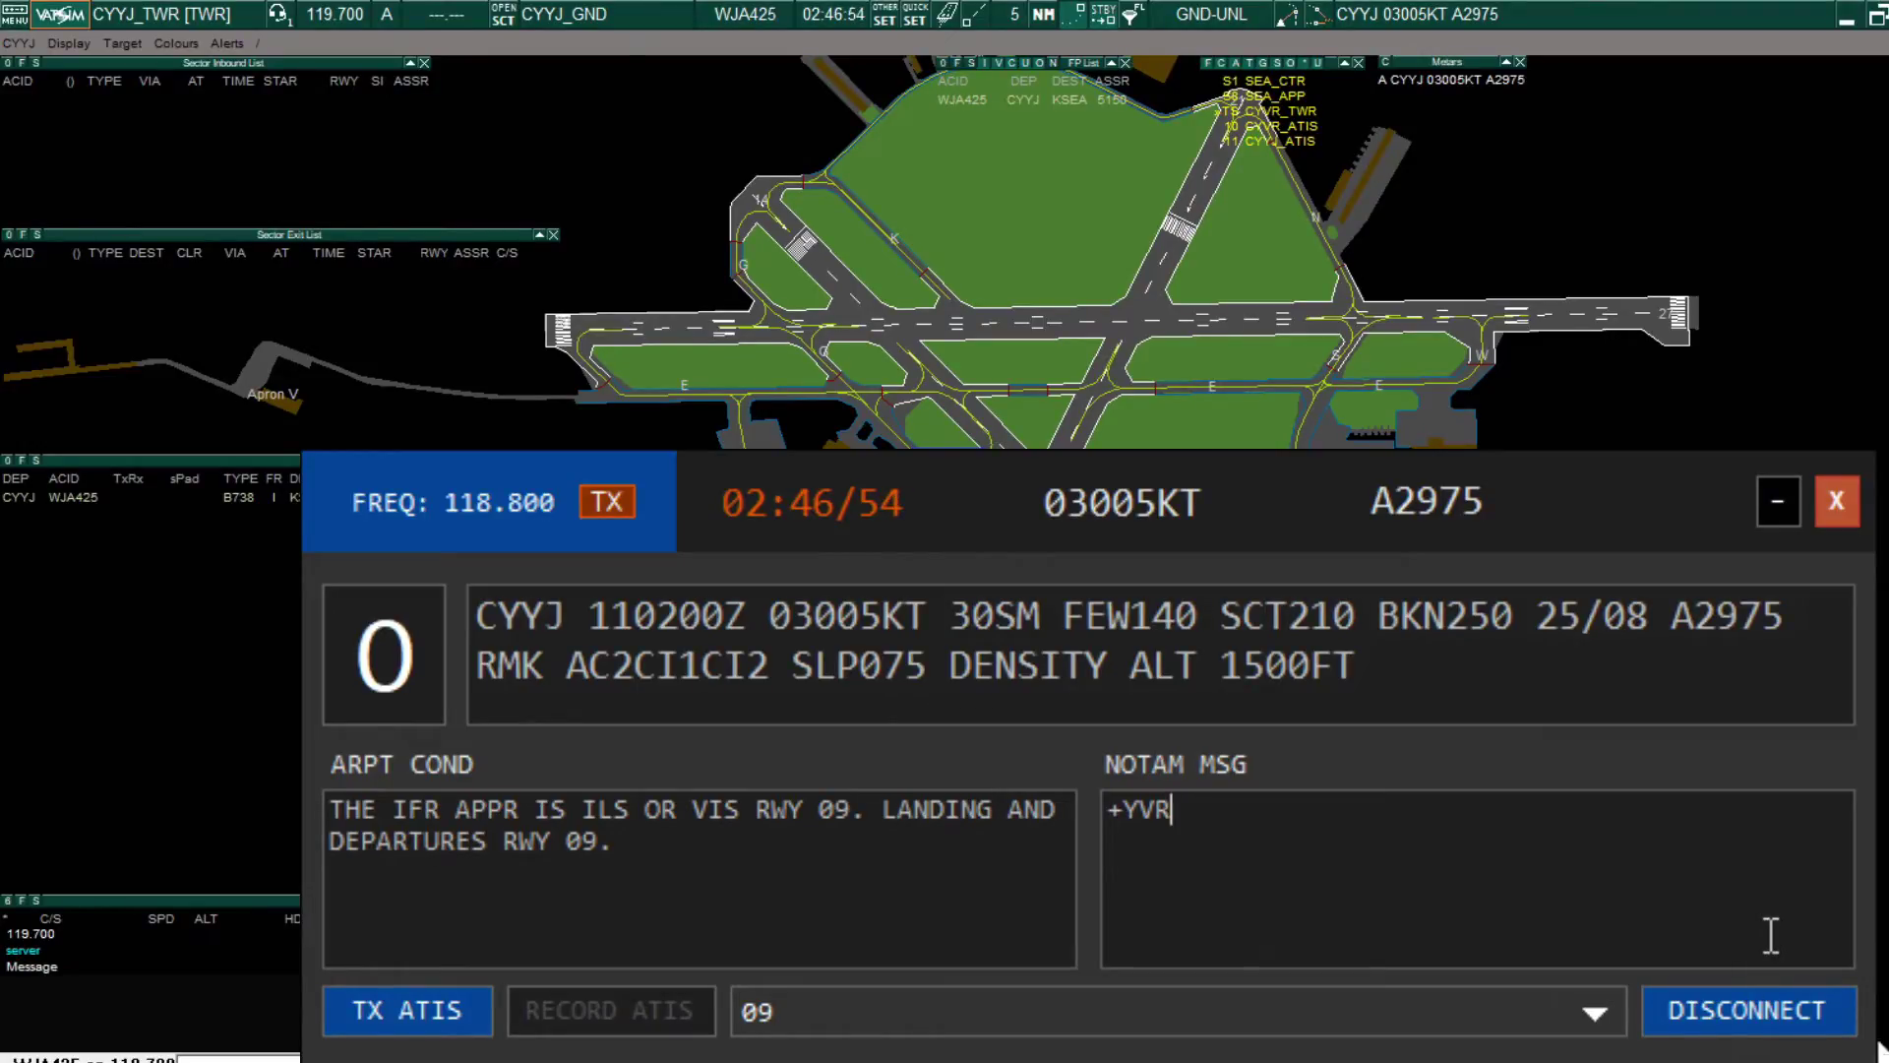
key(ctrl+a)
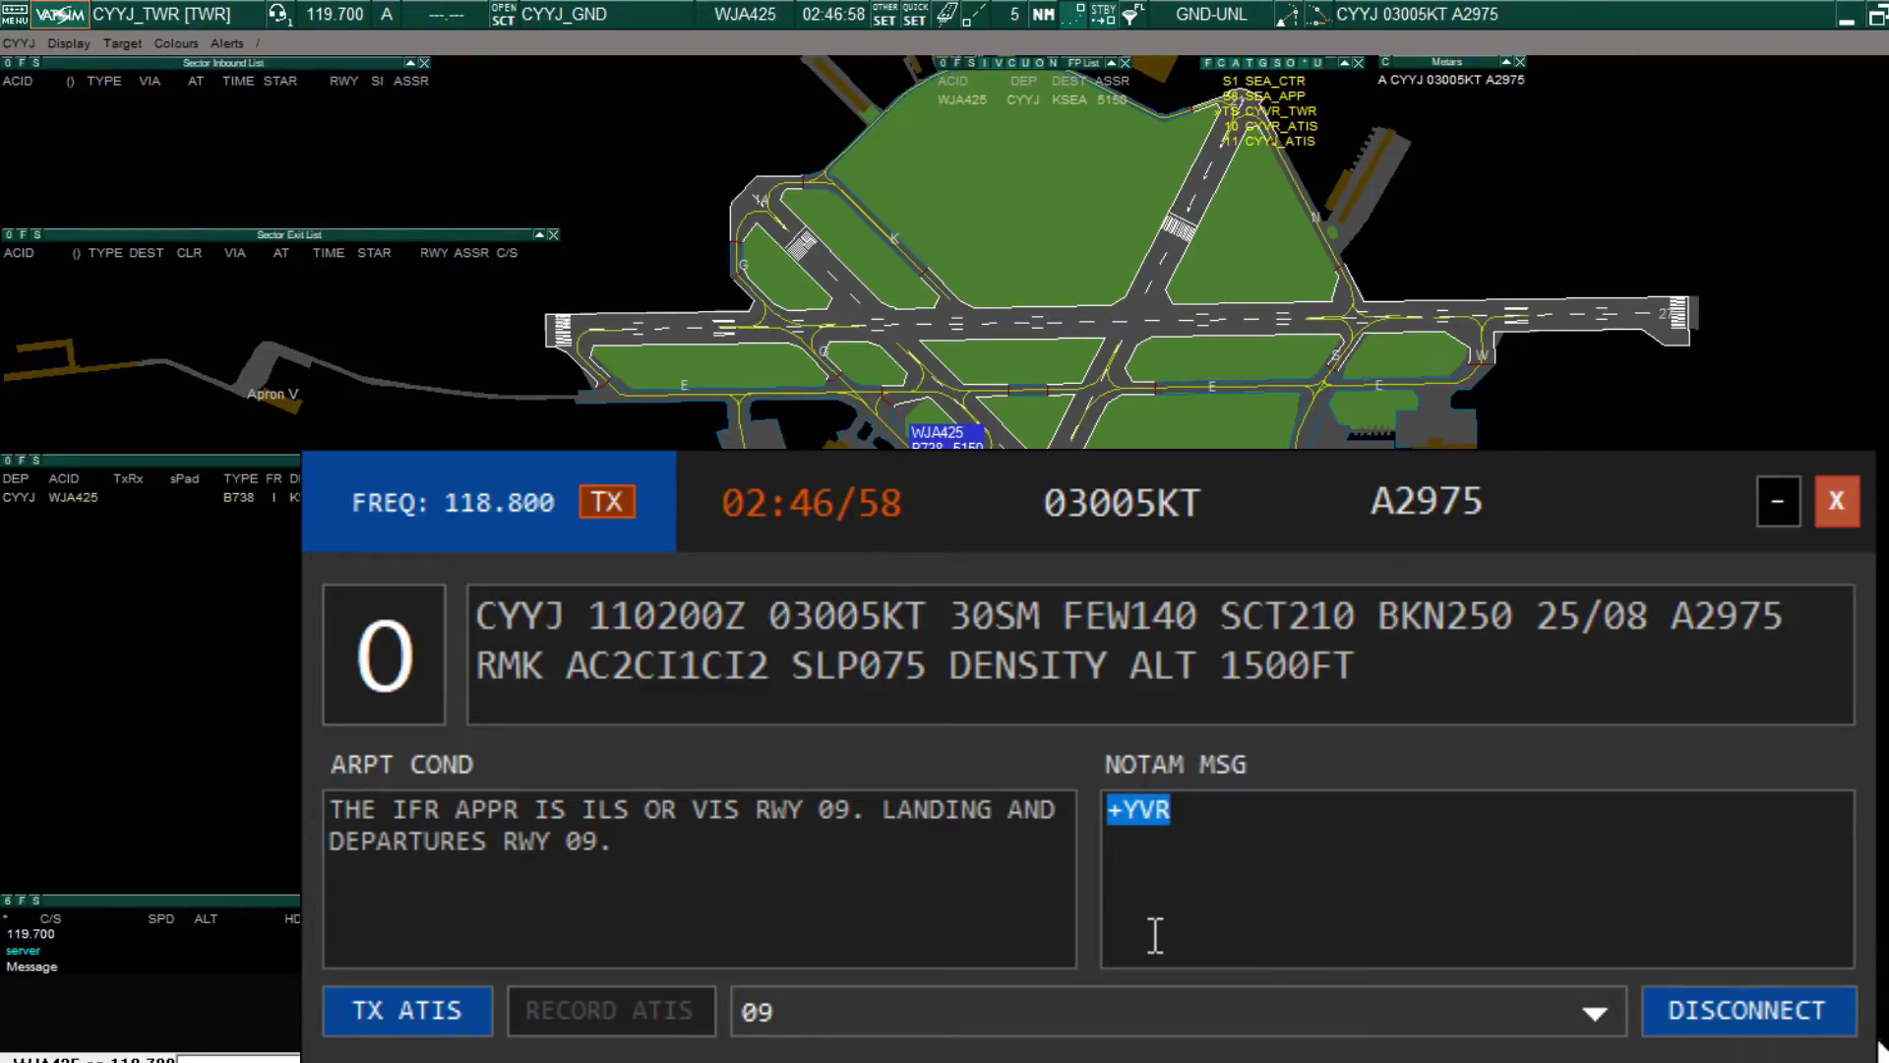
key(BackSpace)
text(+)
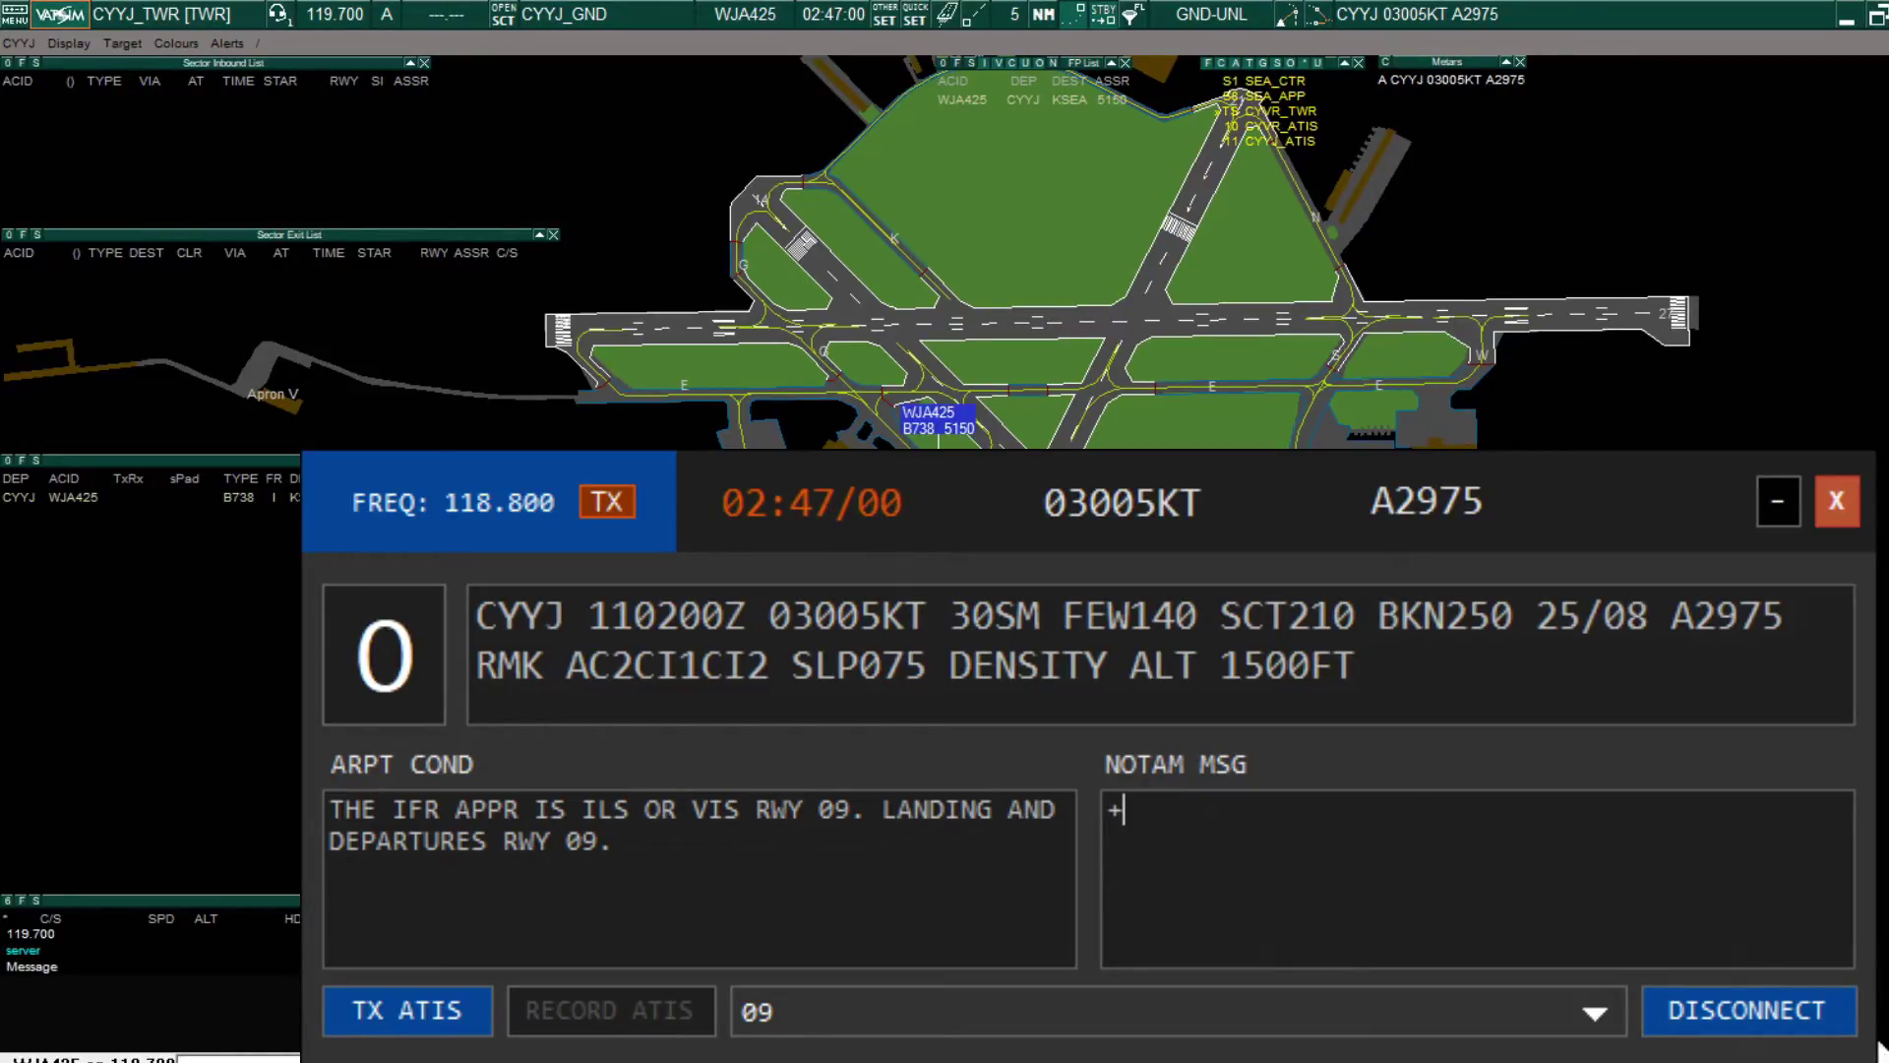
key(BackSpace)
text(*)
key(BackSpace)
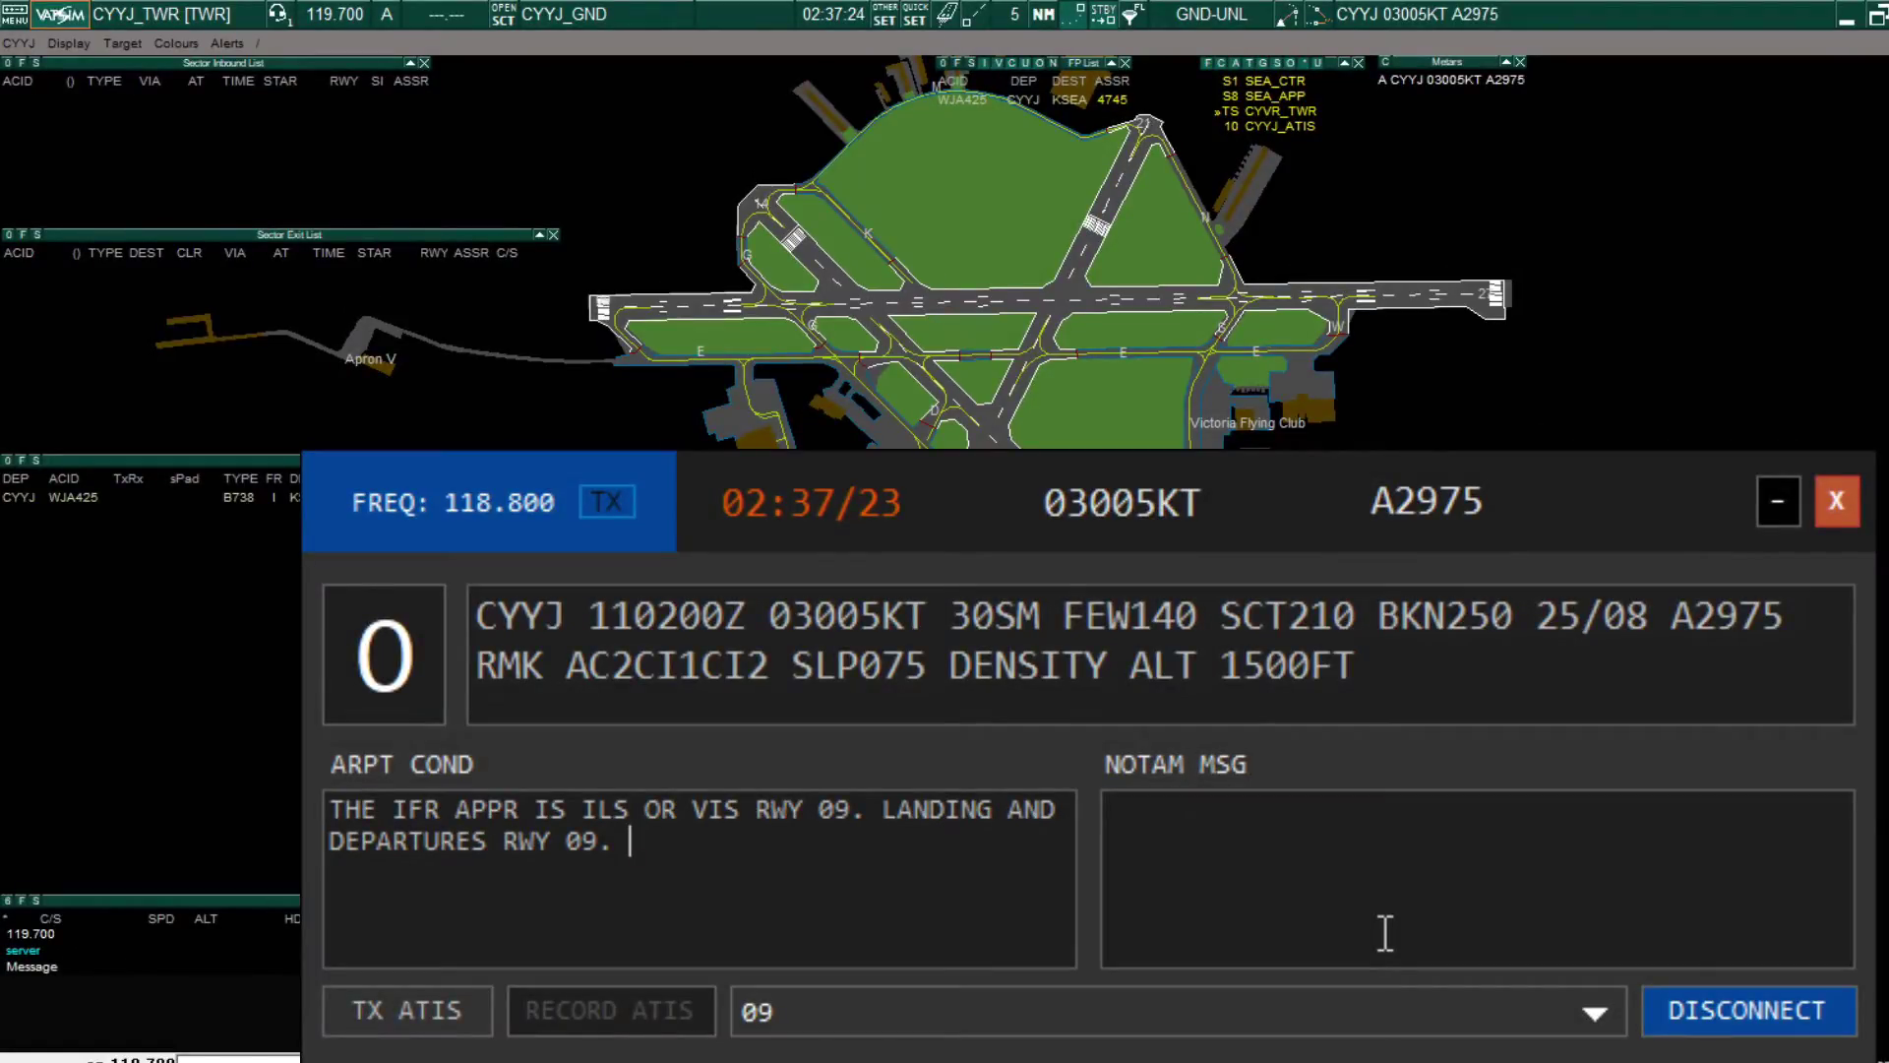
text(*)
text(4000)
key(Left)
key(Left)
key(Left)
key(Left)
key(BackSpace)
text(*)
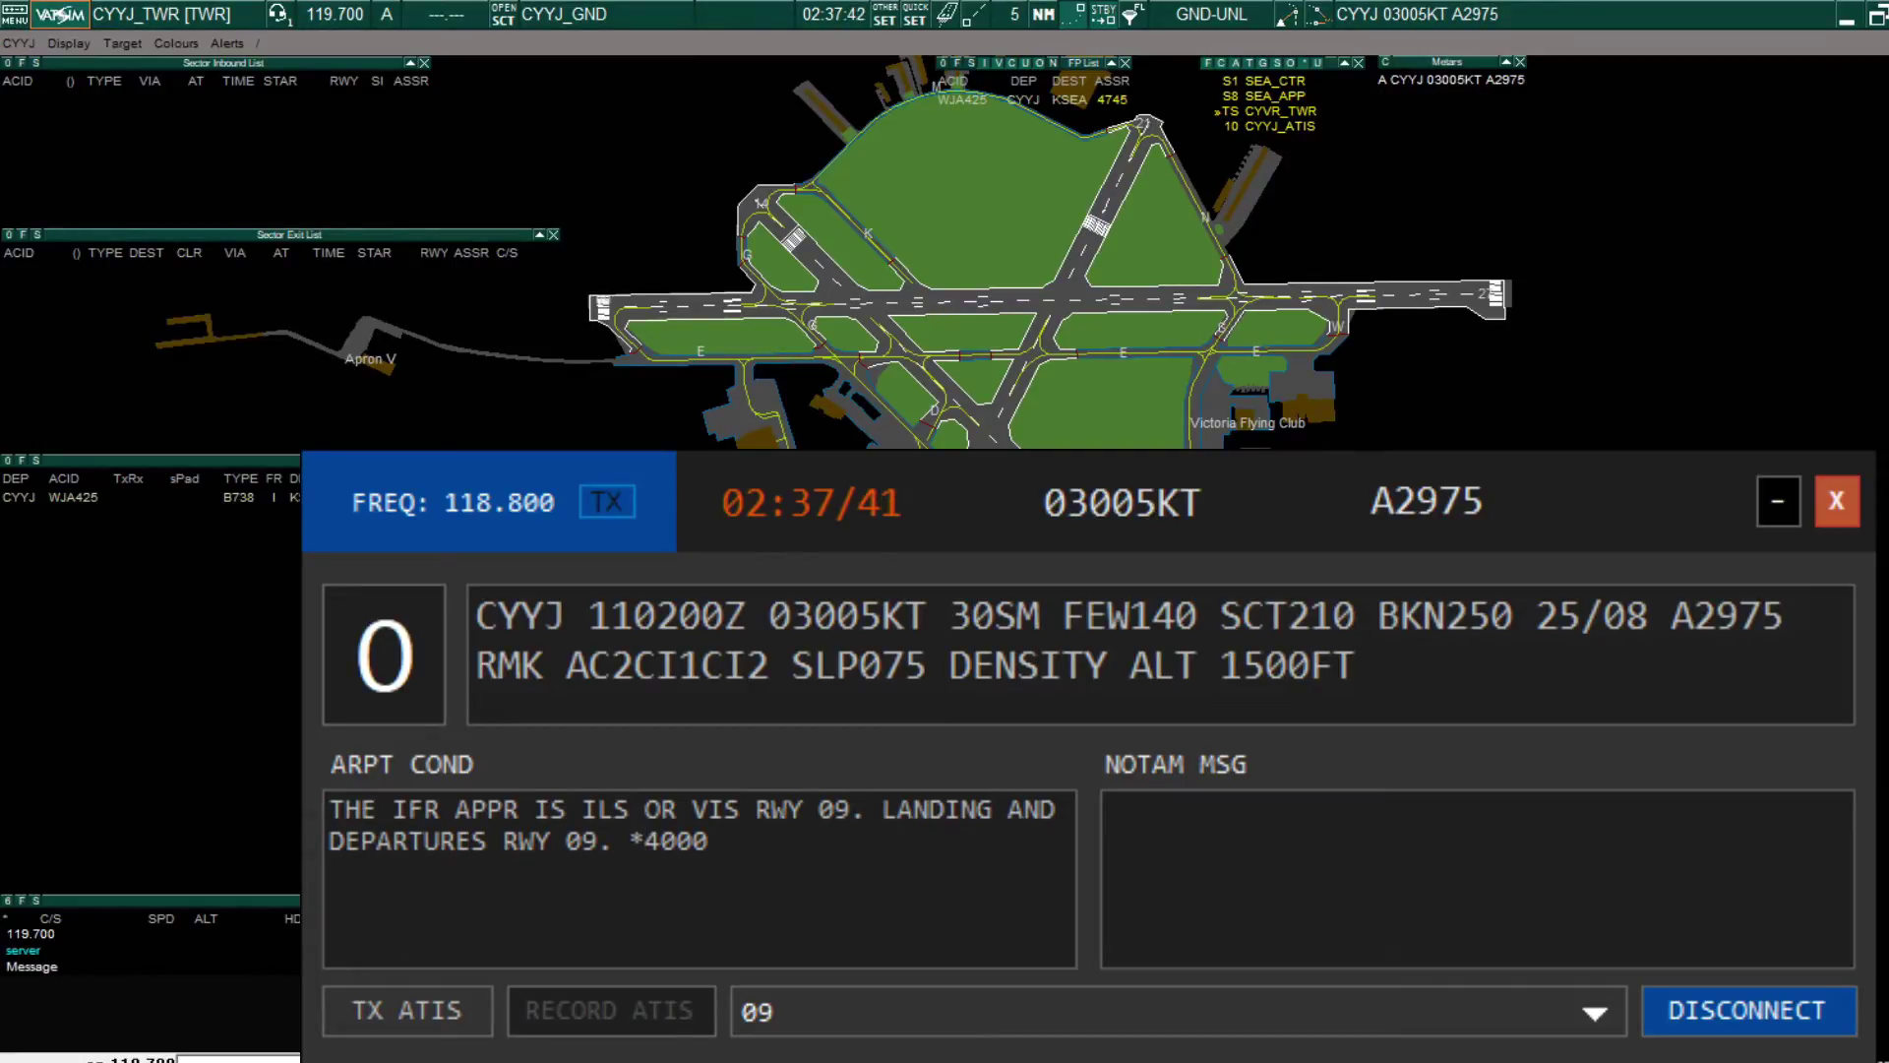
key(Right)
key(Right)
key(Right)
key(Right)
key(BackSpace)
key(BackSpace)
key(BackSpace)
key(BackSpace)
key(BackSpace)
key(BackSpace)
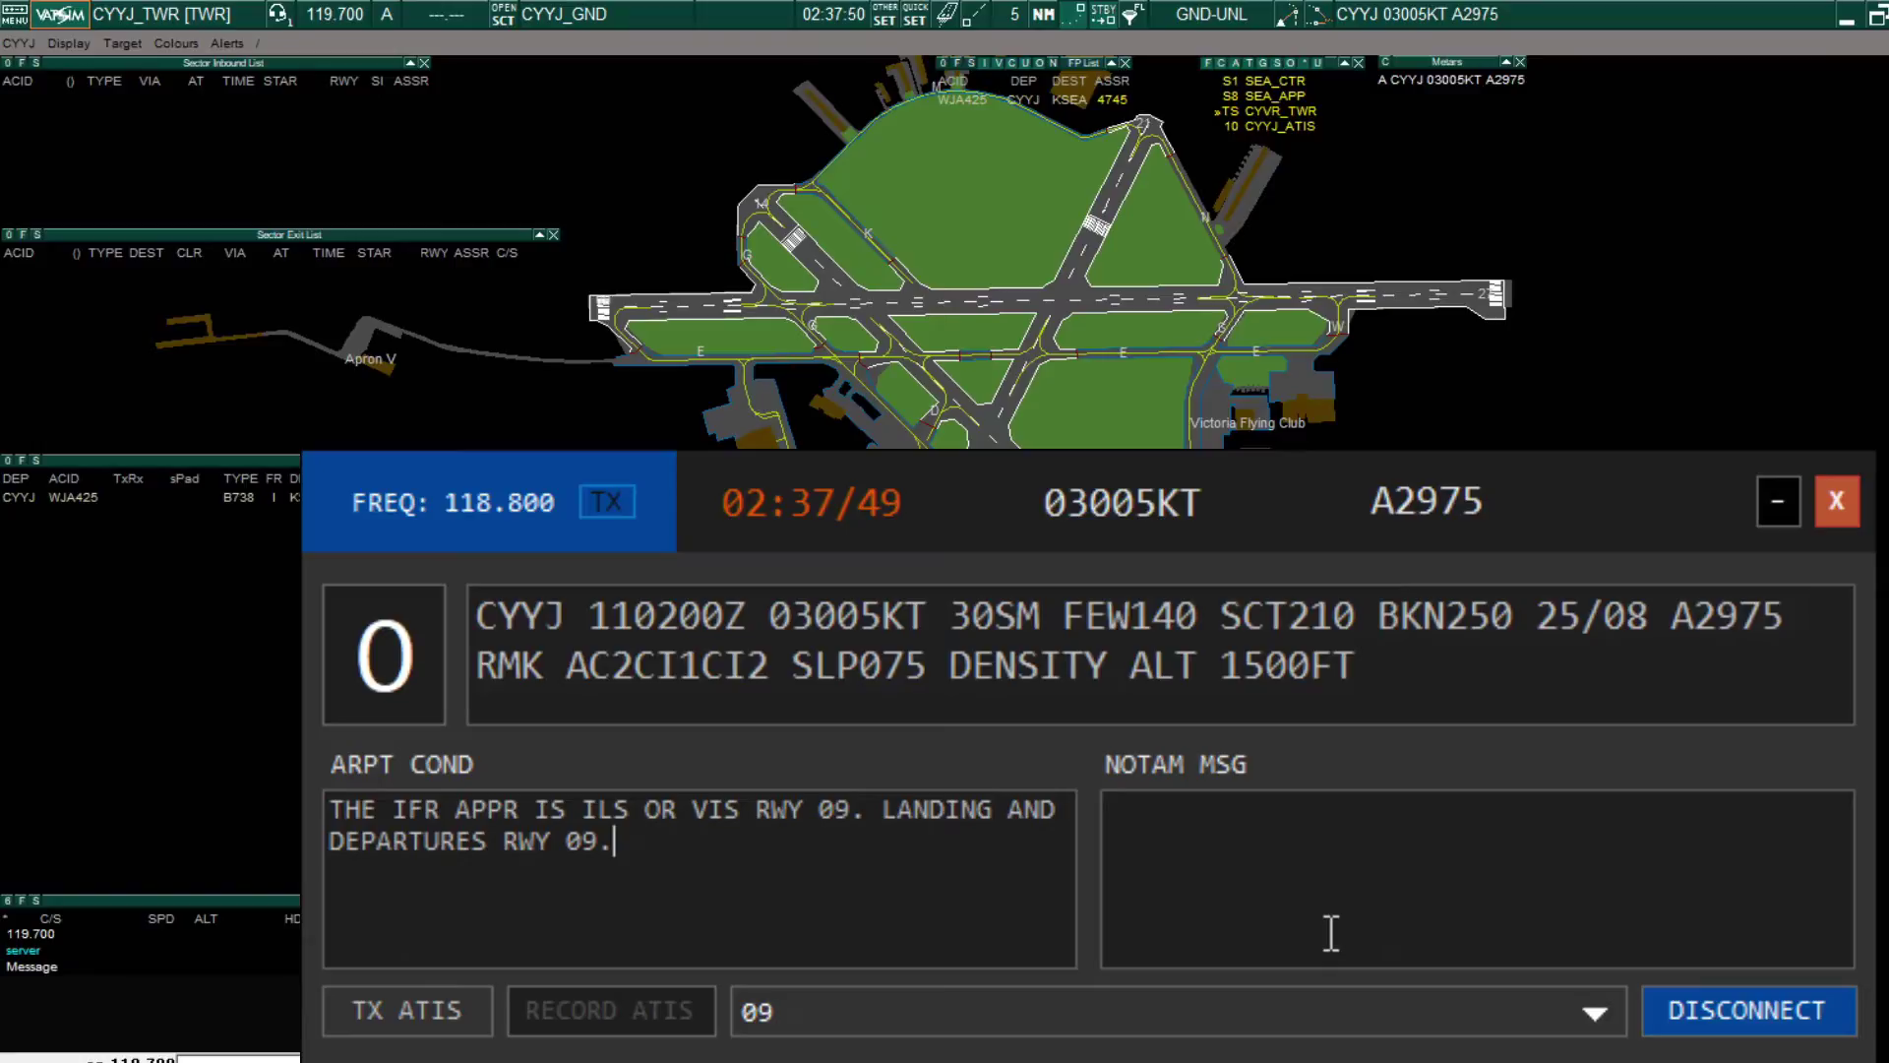
click(1330, 935)
text(PARRALE)
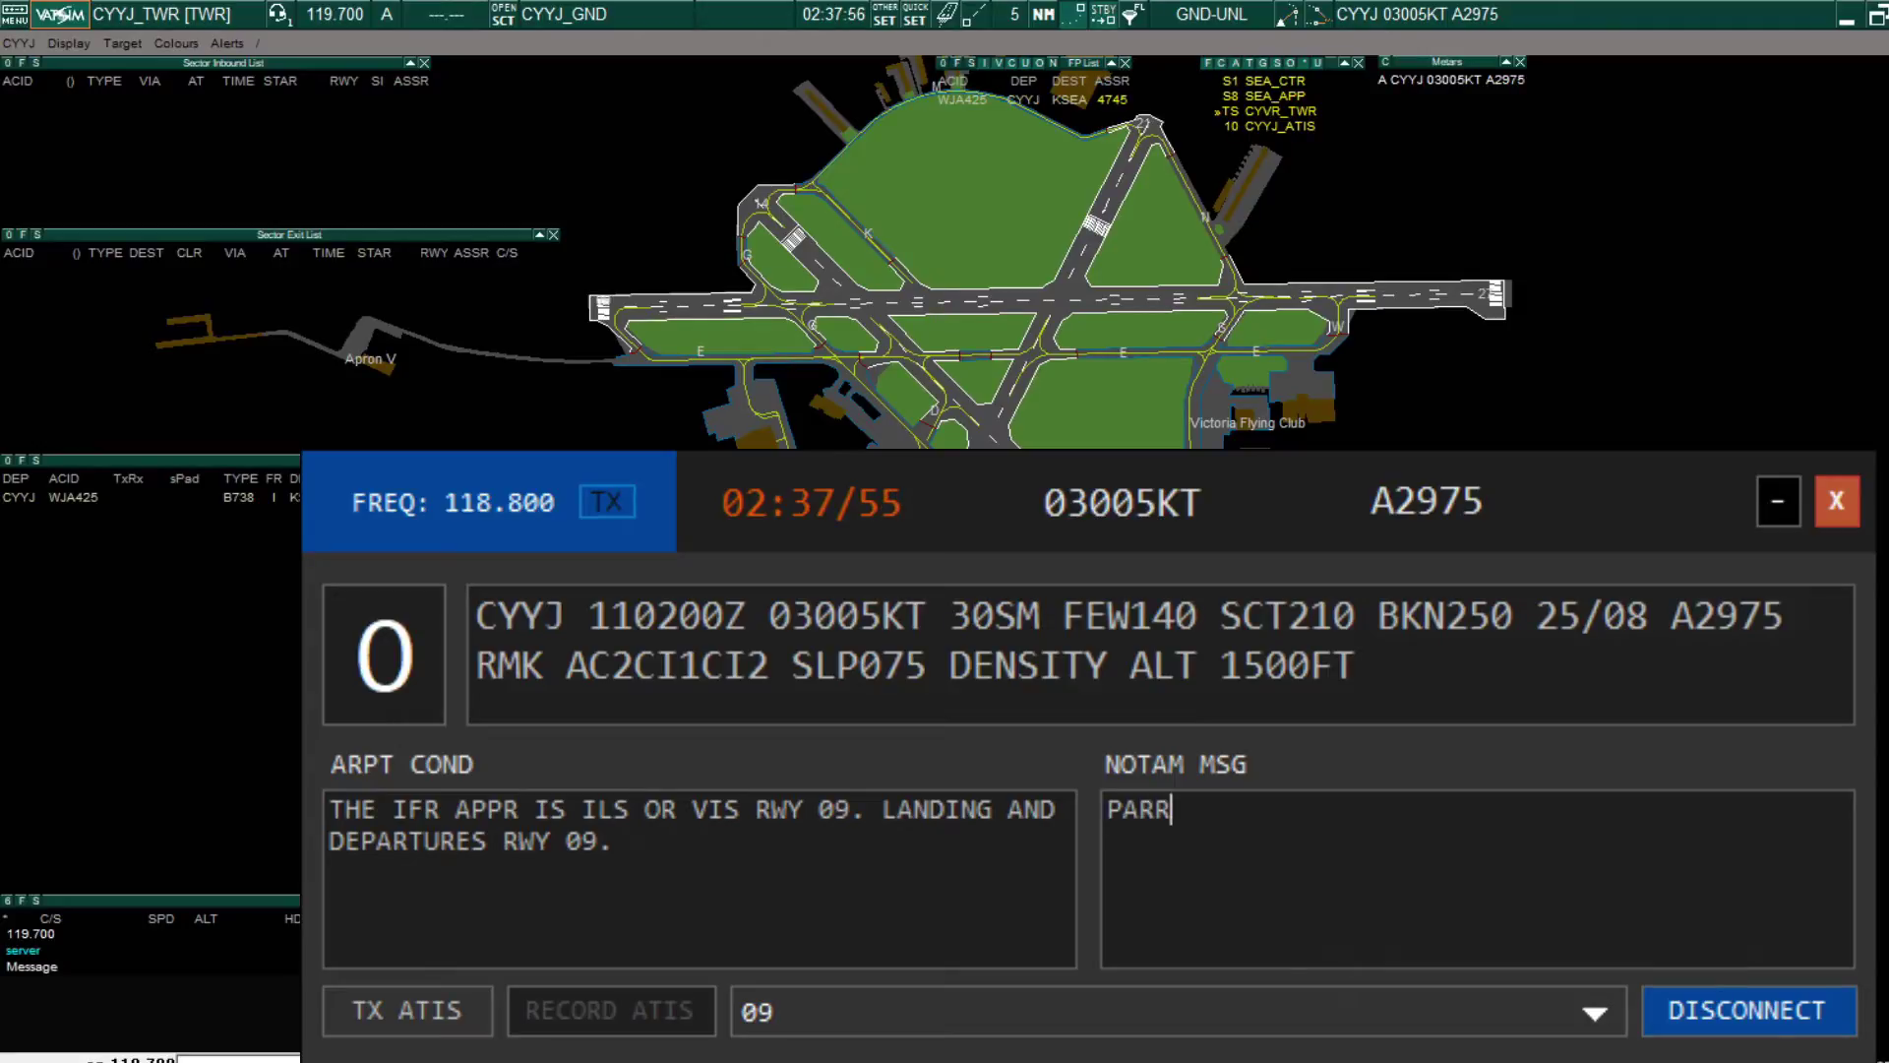
key(BackSpace)
key(BackSpace)
key(BackSpace)
key(BackSpace)
key(BackSpace)
key(BackSpace)
key(BackSpace)
text(SIMUL PARALLEL)
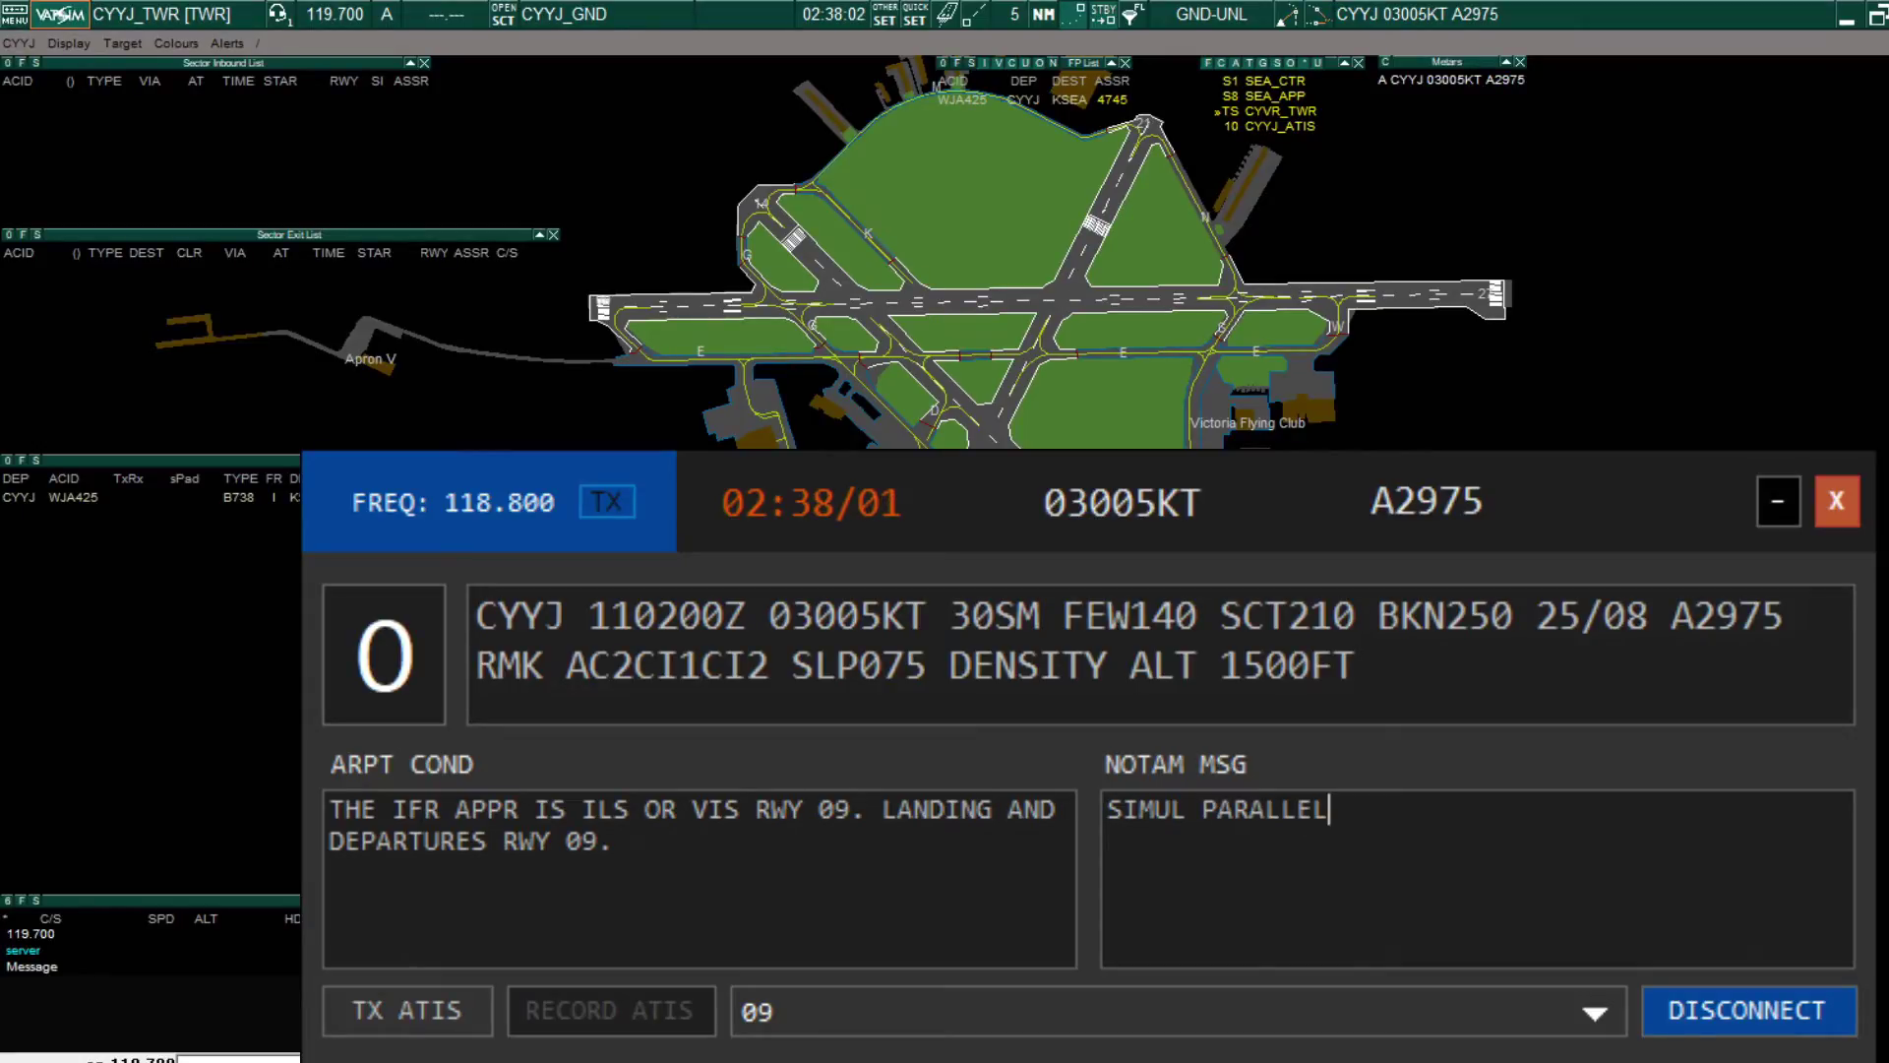
text( APPRS IN USE)
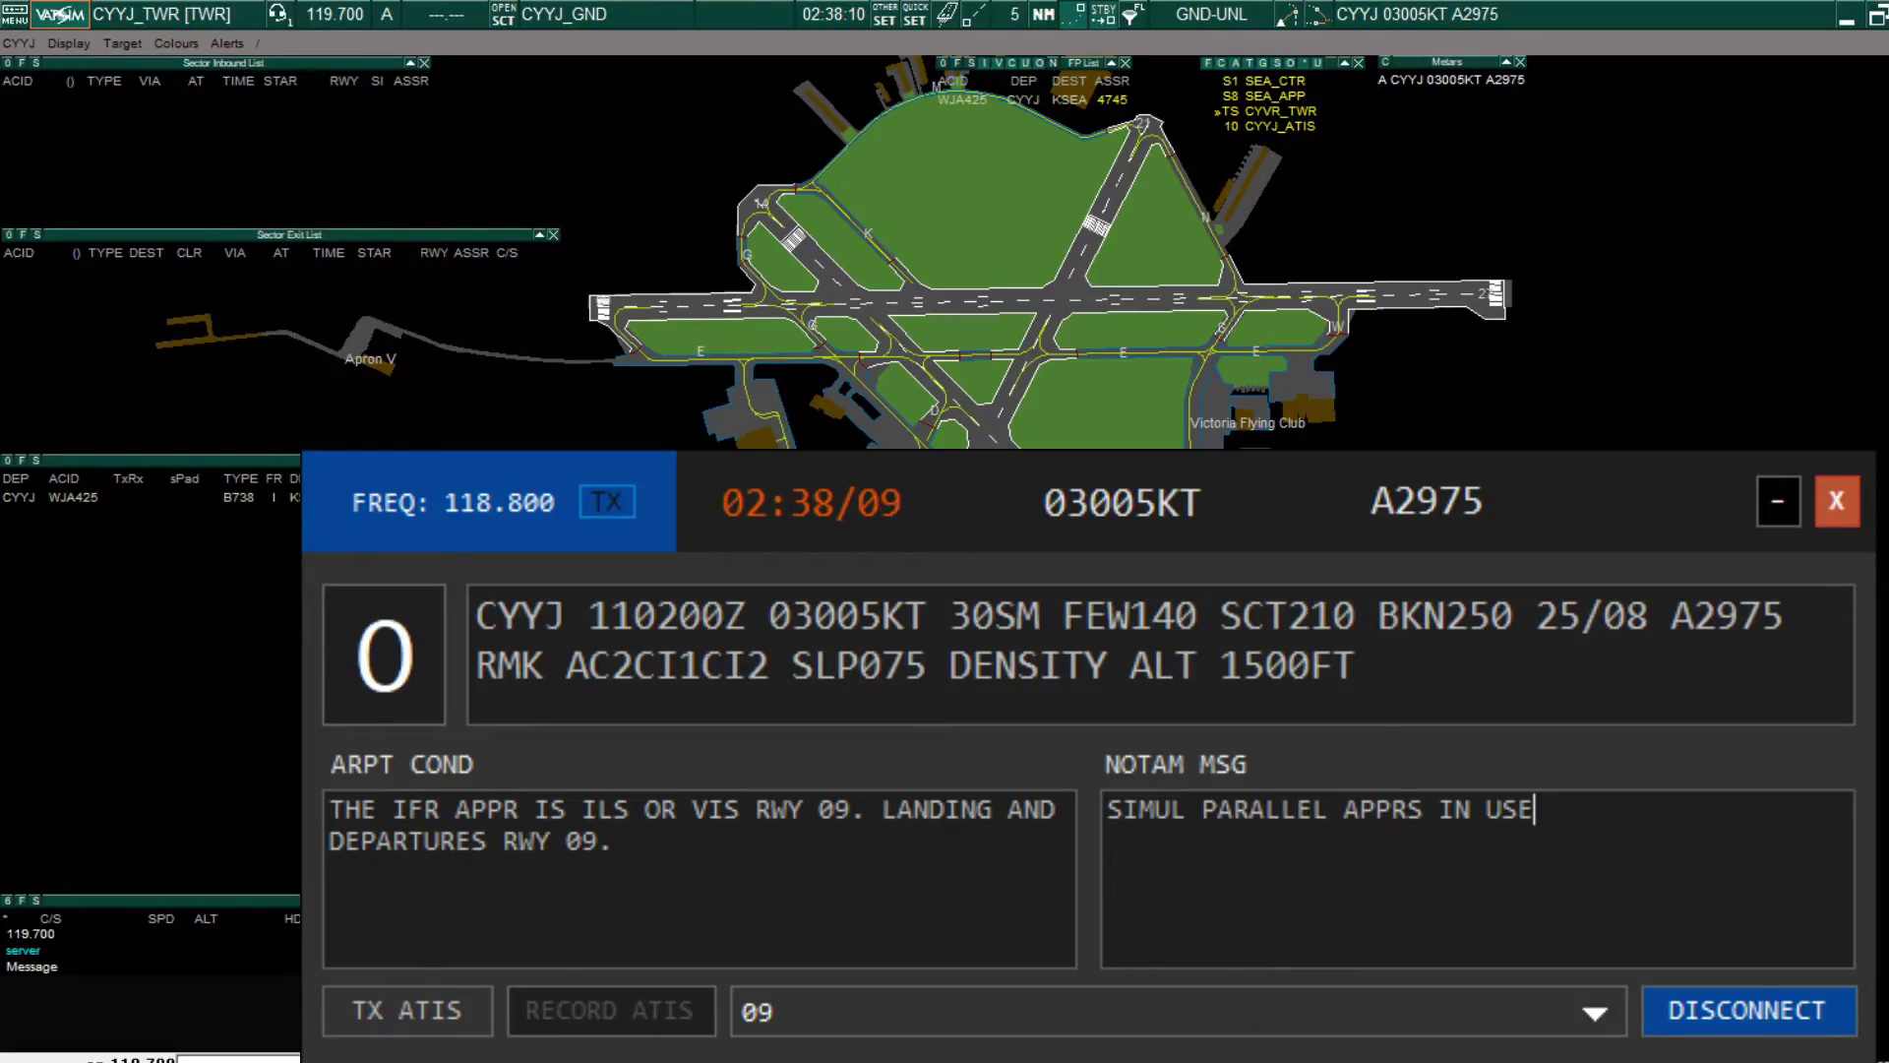
key(BackSpace)
key(BackSpace)
key(BackSpace)
key(BackSpace)
key(BackSpace)
key(BackSpace)
key(BackSpace)
key(BackSpace)
key(BackSpace)
key(BackSpace)
key(BackSpace)
key(BackSpace)
key(BackSpace)
key(BackSpace)
key(BackSpace)
key(BackSpace)
key(BackSpace)
key(BackSpace)
key(BackSpace)
key(BackSpace)
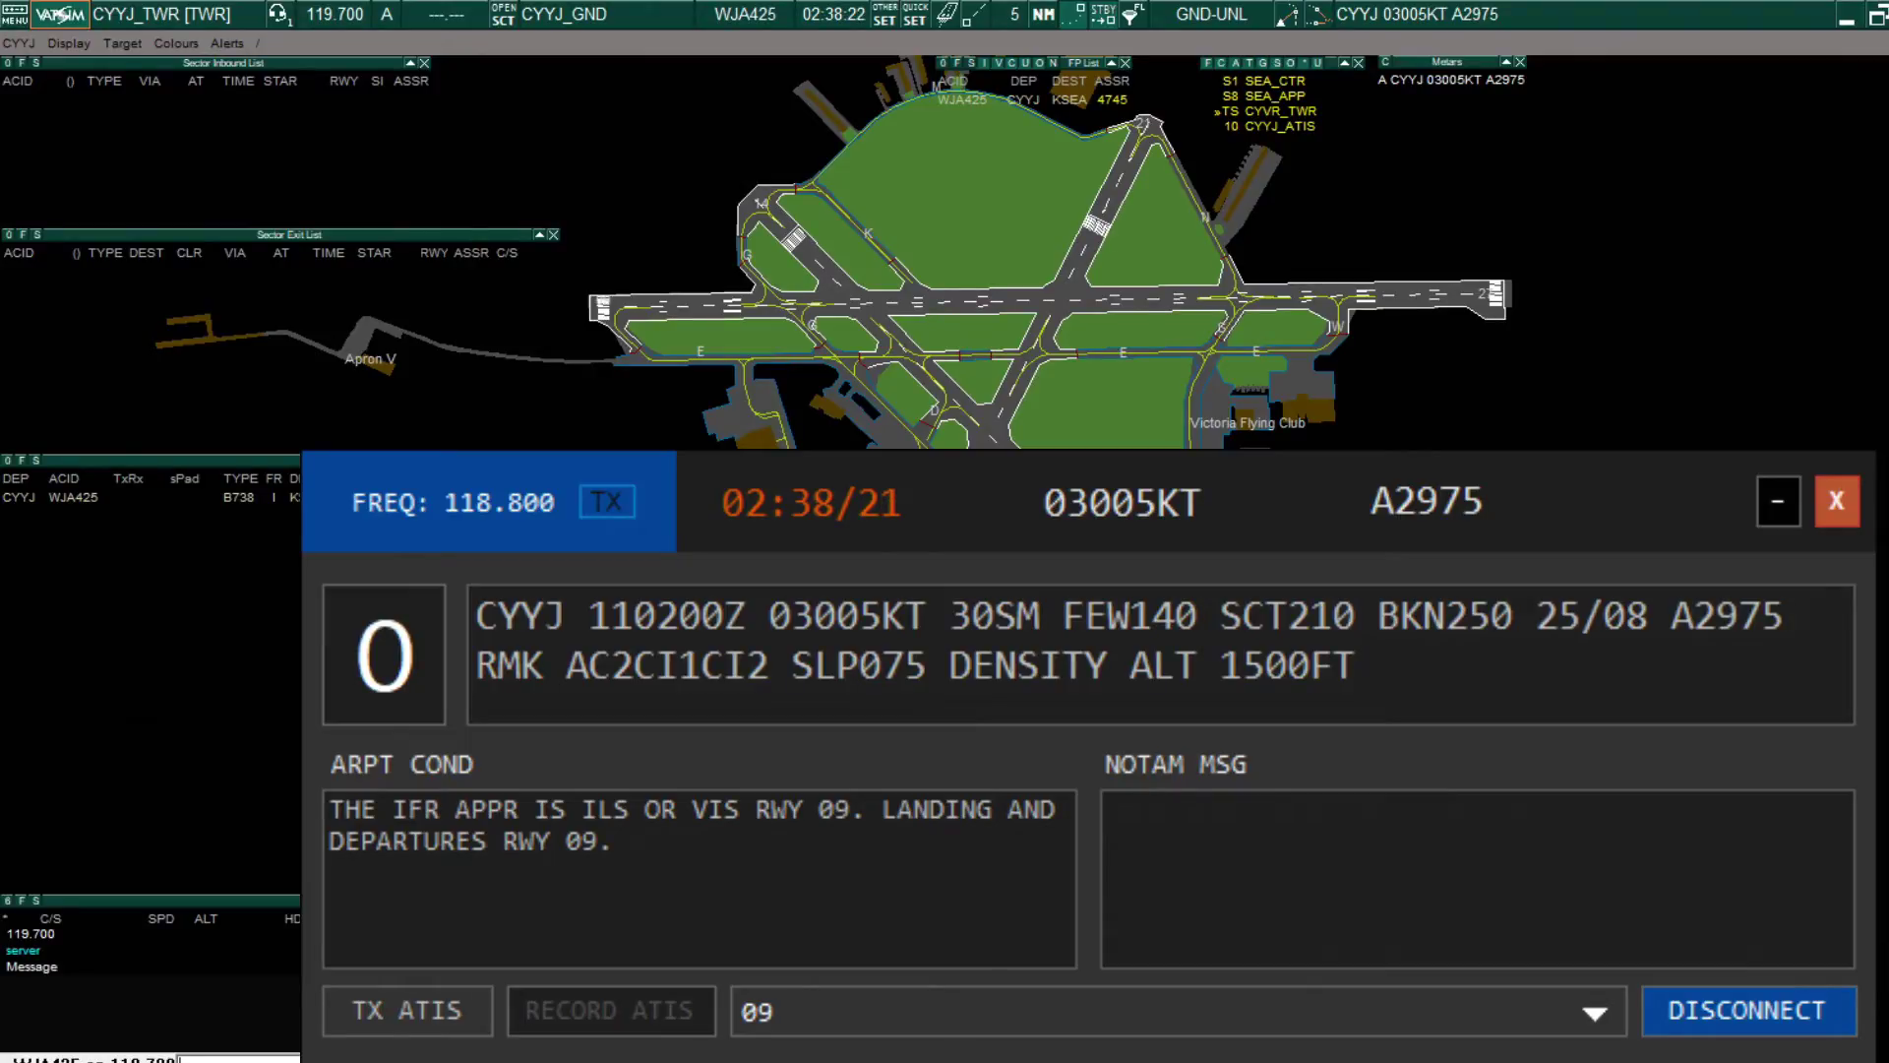
Start transmitting ATIS O on 118.800 with TX ATIS.
scroll(1047, 295, up, 3)
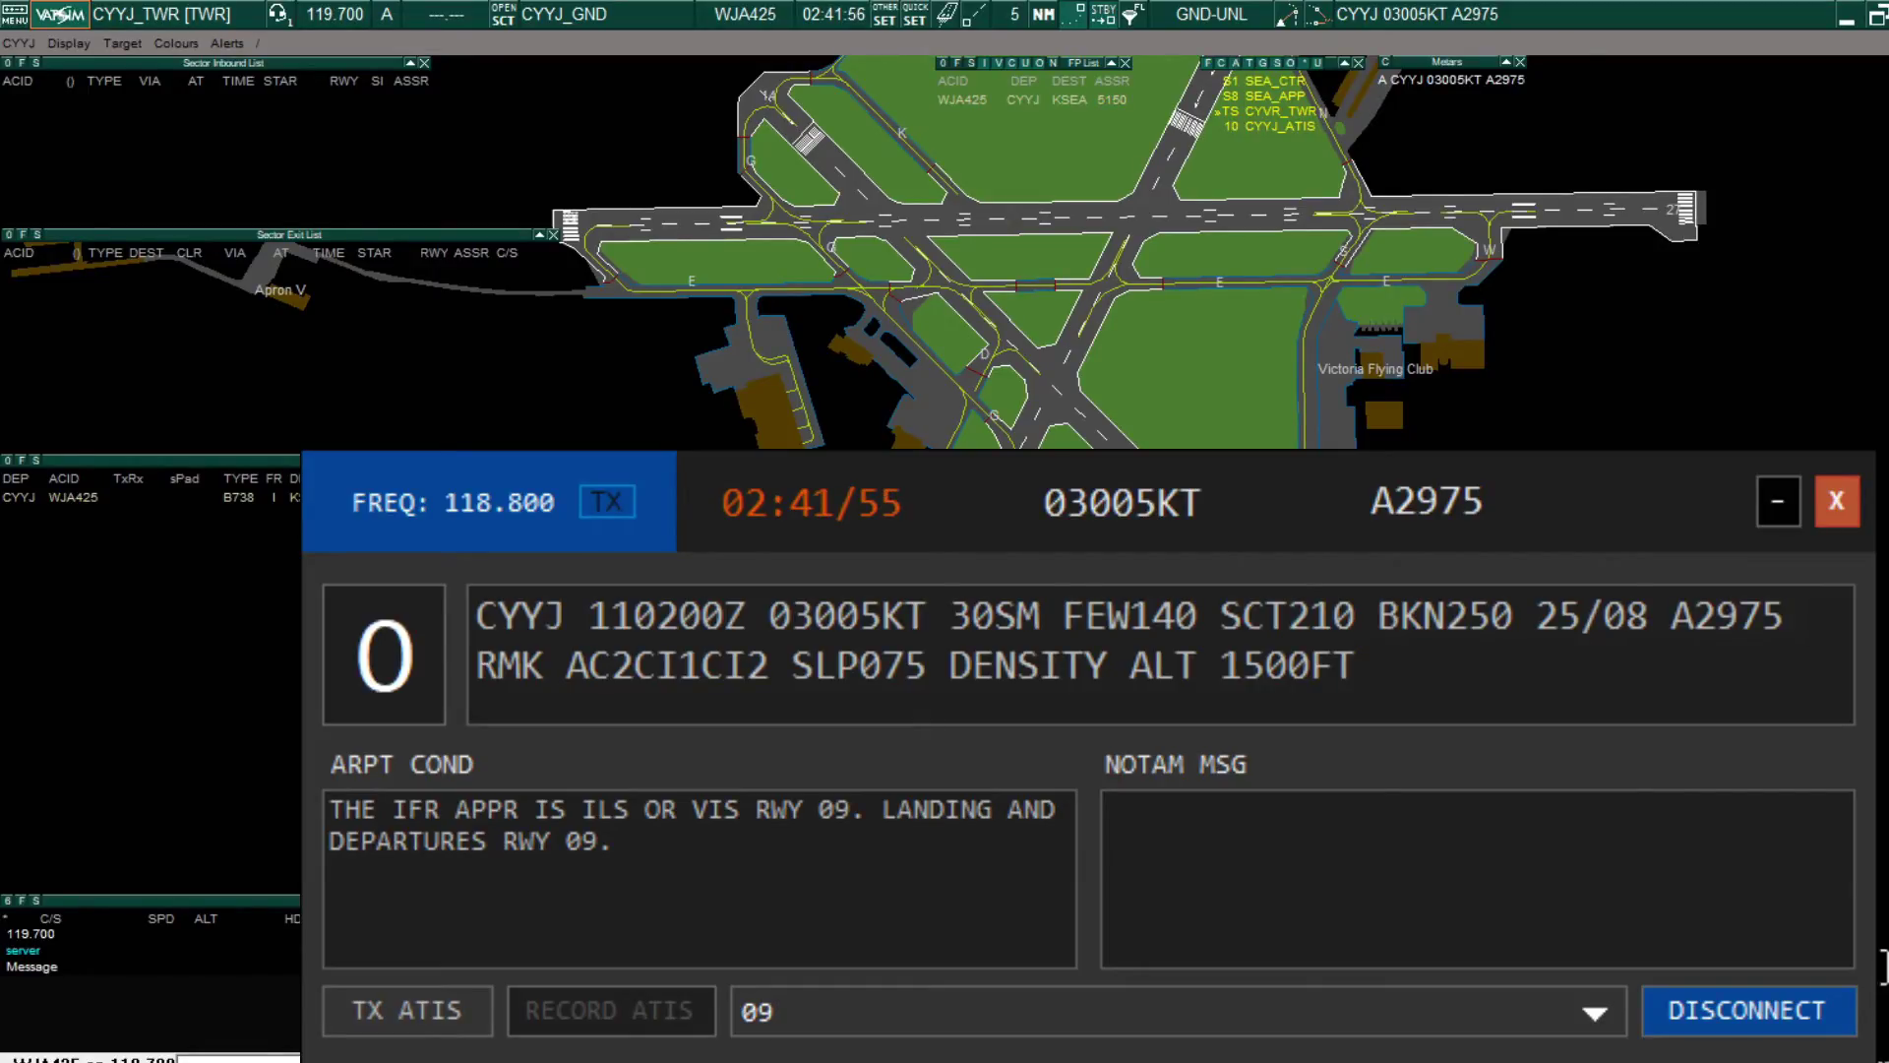
click(356, 1013)
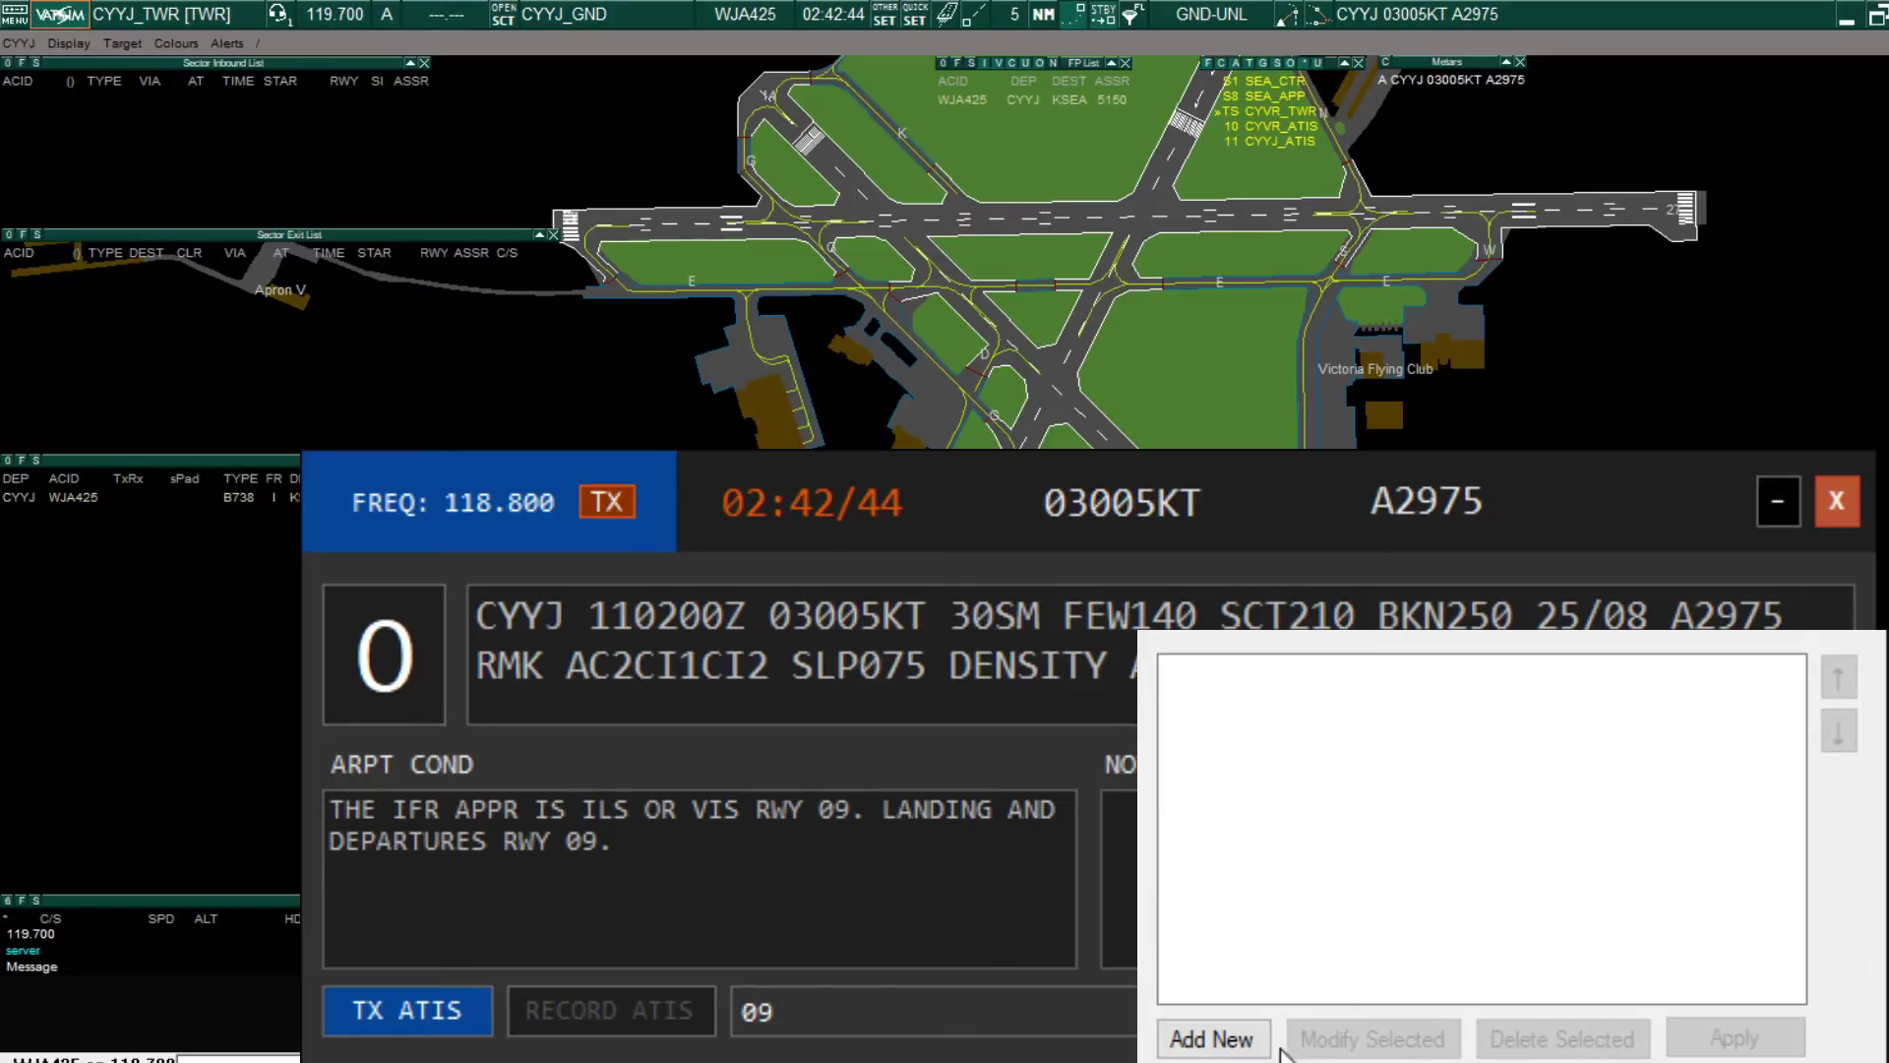
click(1358, 844)
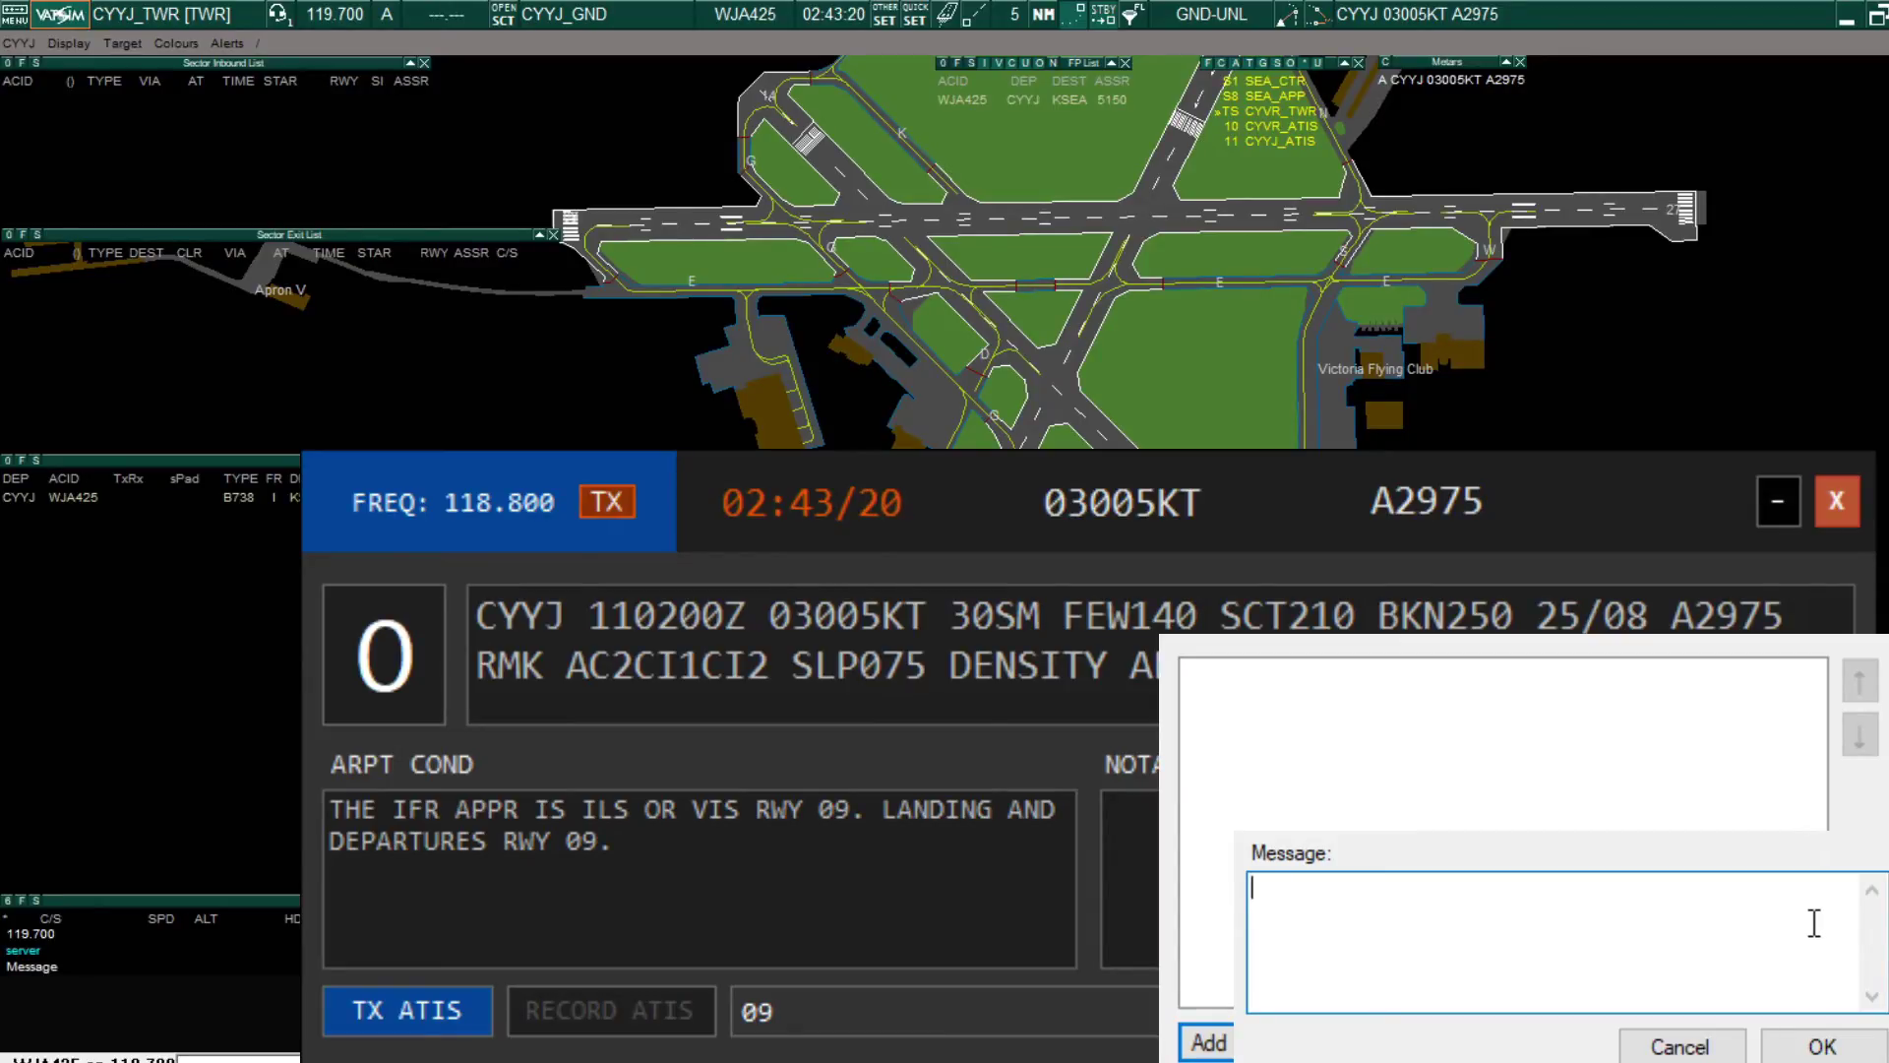
text(s)
key(BackSpace)
text(THE IFR APPS)
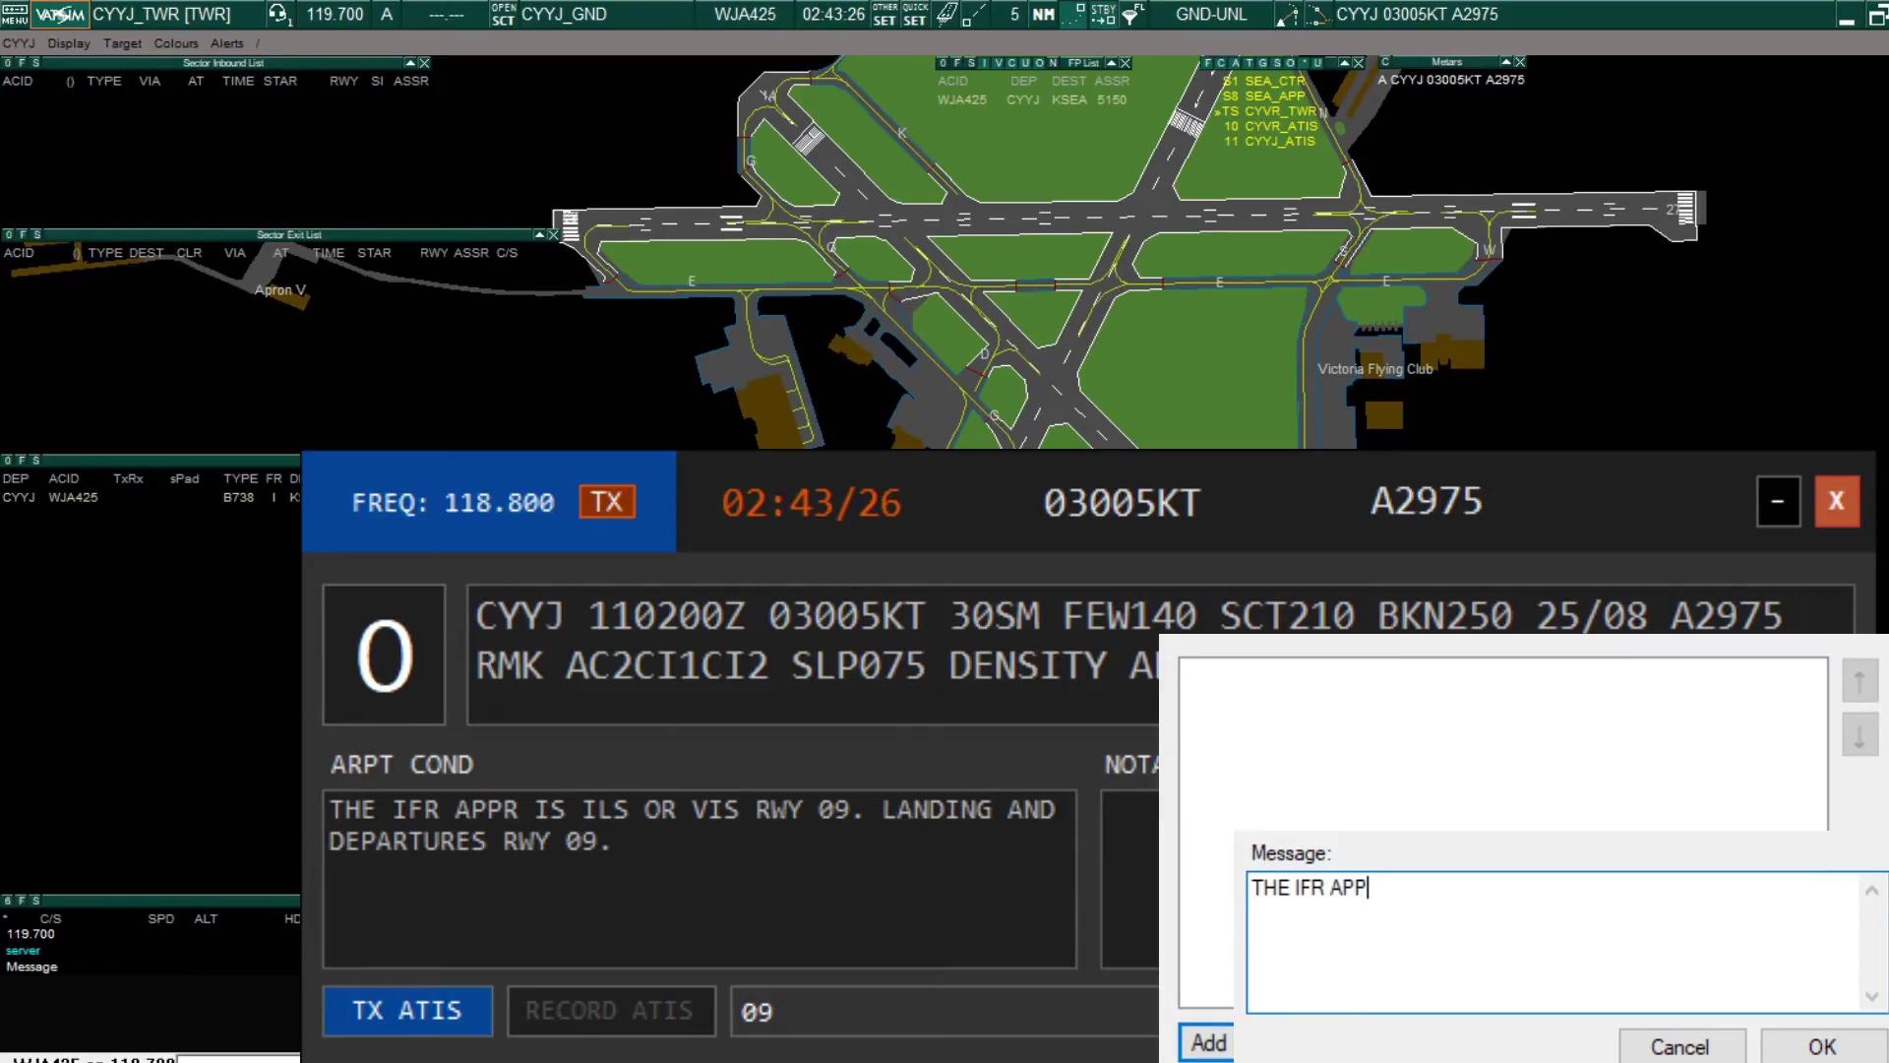
key(BackSpace)
text(R IS )
text(RN)
key(BackSpace)
key(BackSpace)
text(ILS09)
key(BackSpace)
key(BackSpace)
text(RWY 09)
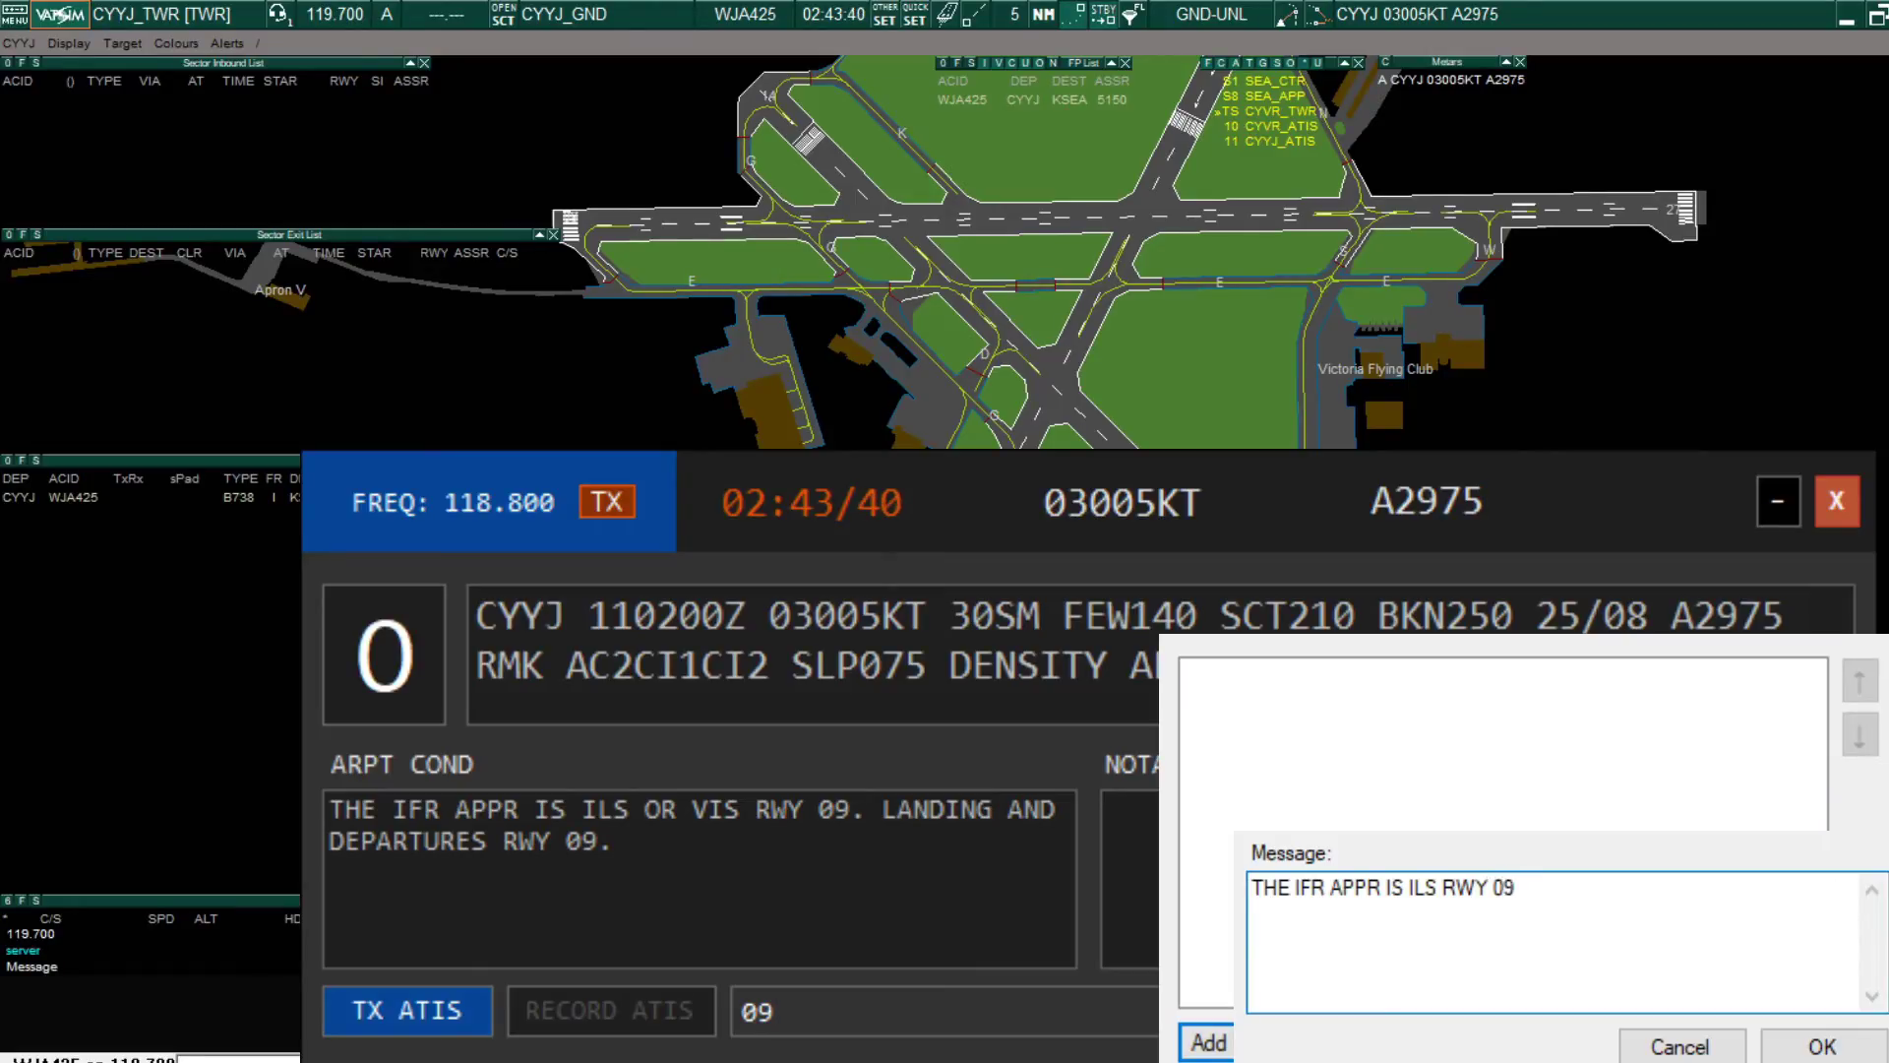
click(1822, 1047)
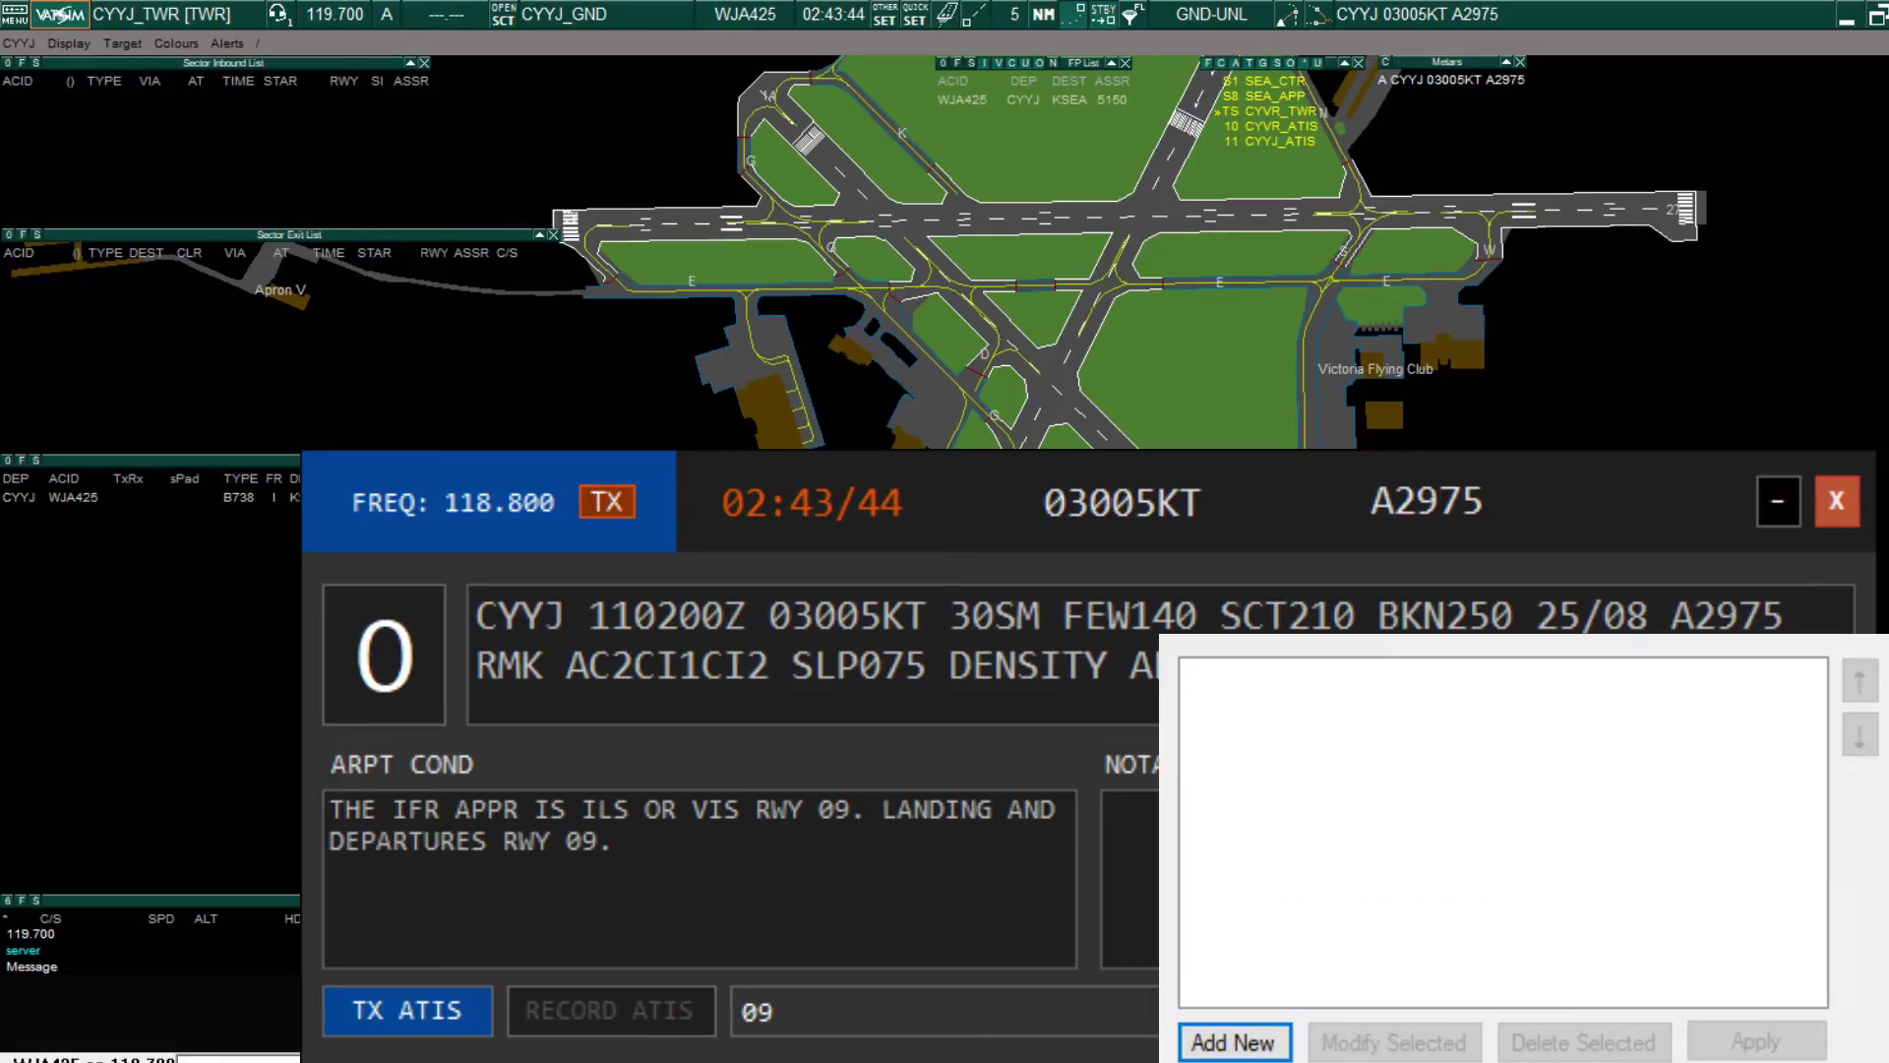
click(1261, 1028)
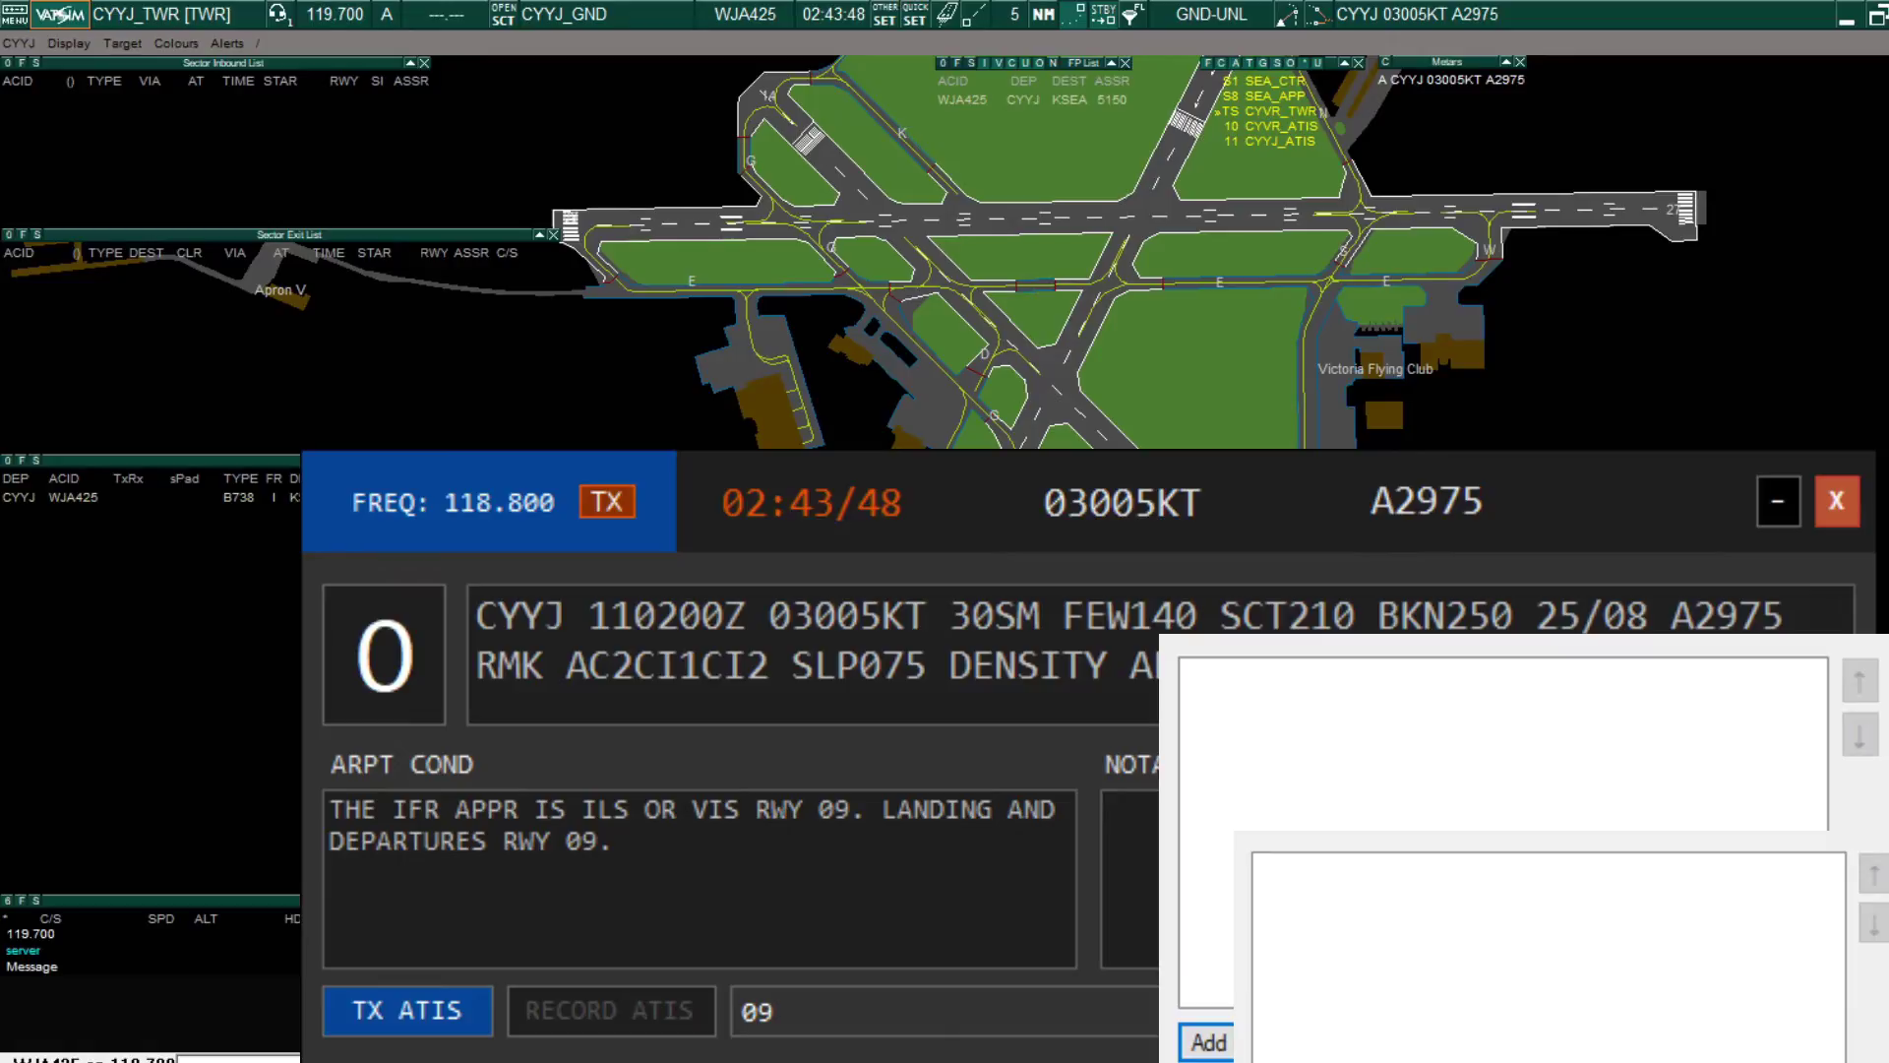
key(Escape)
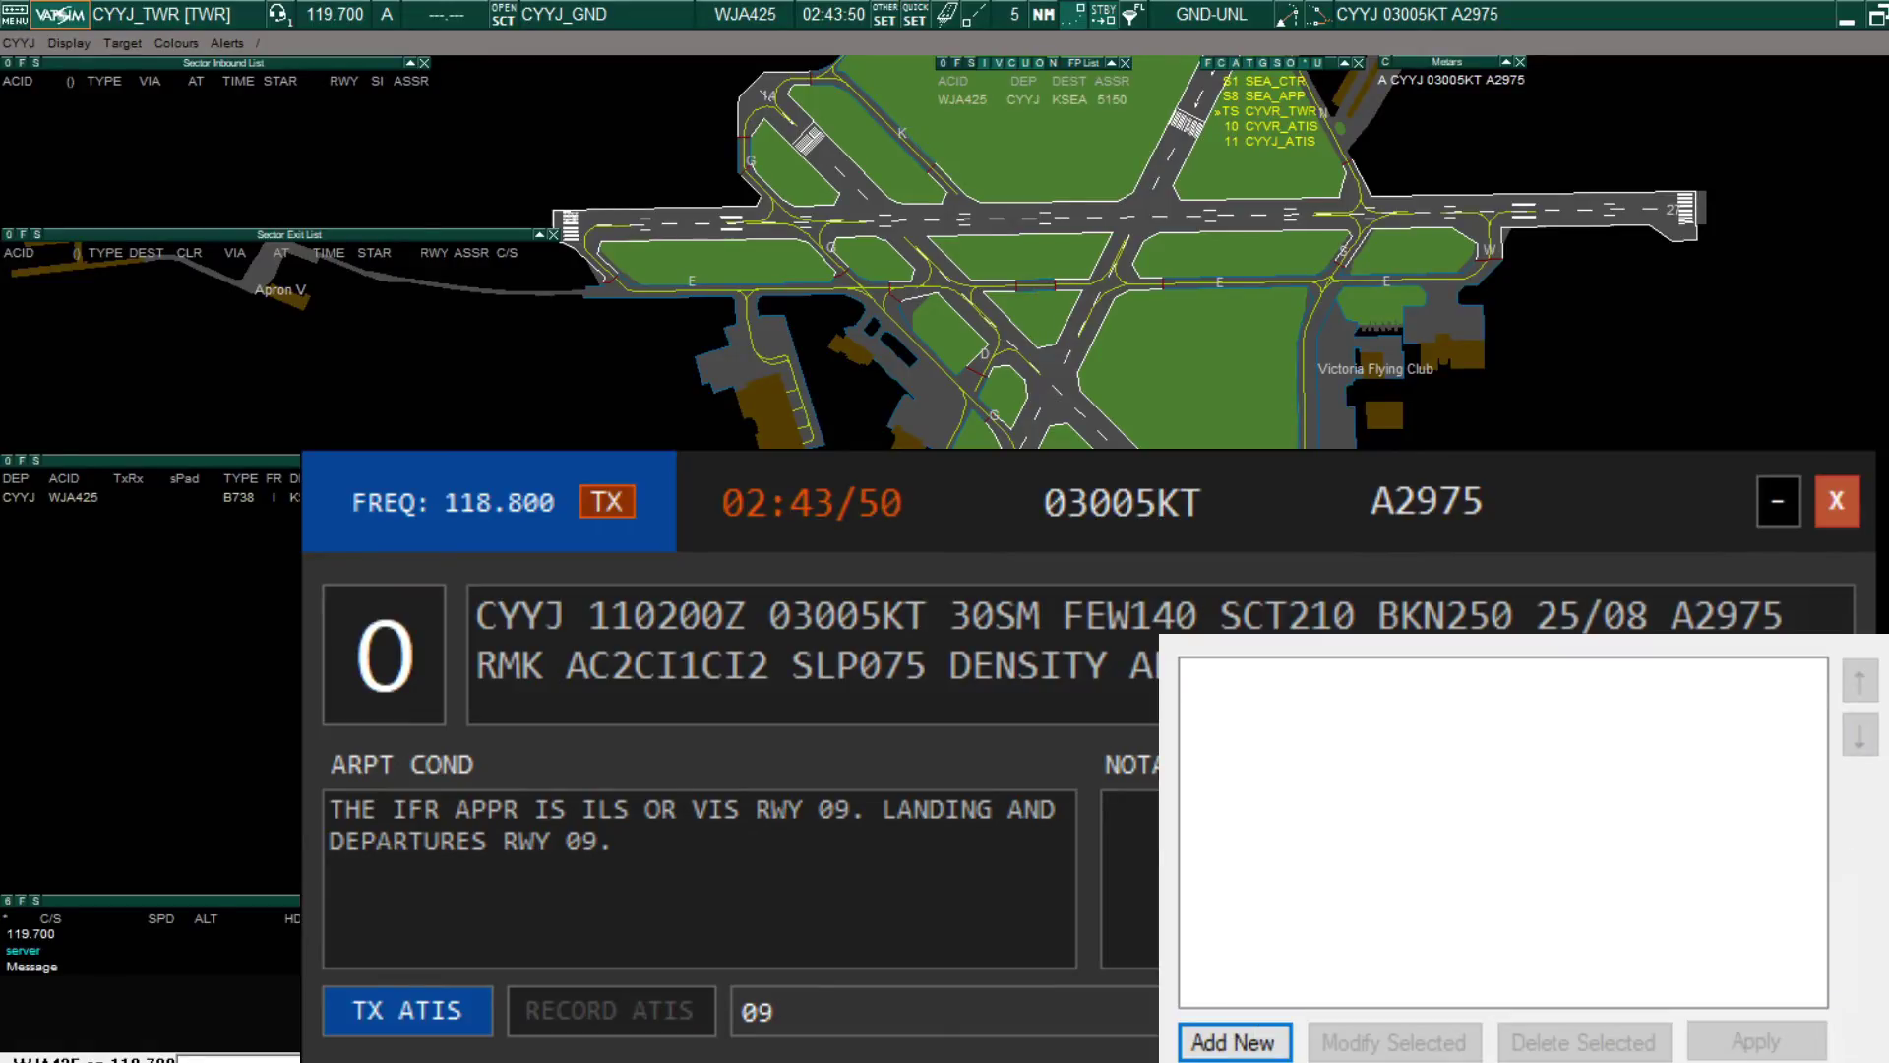